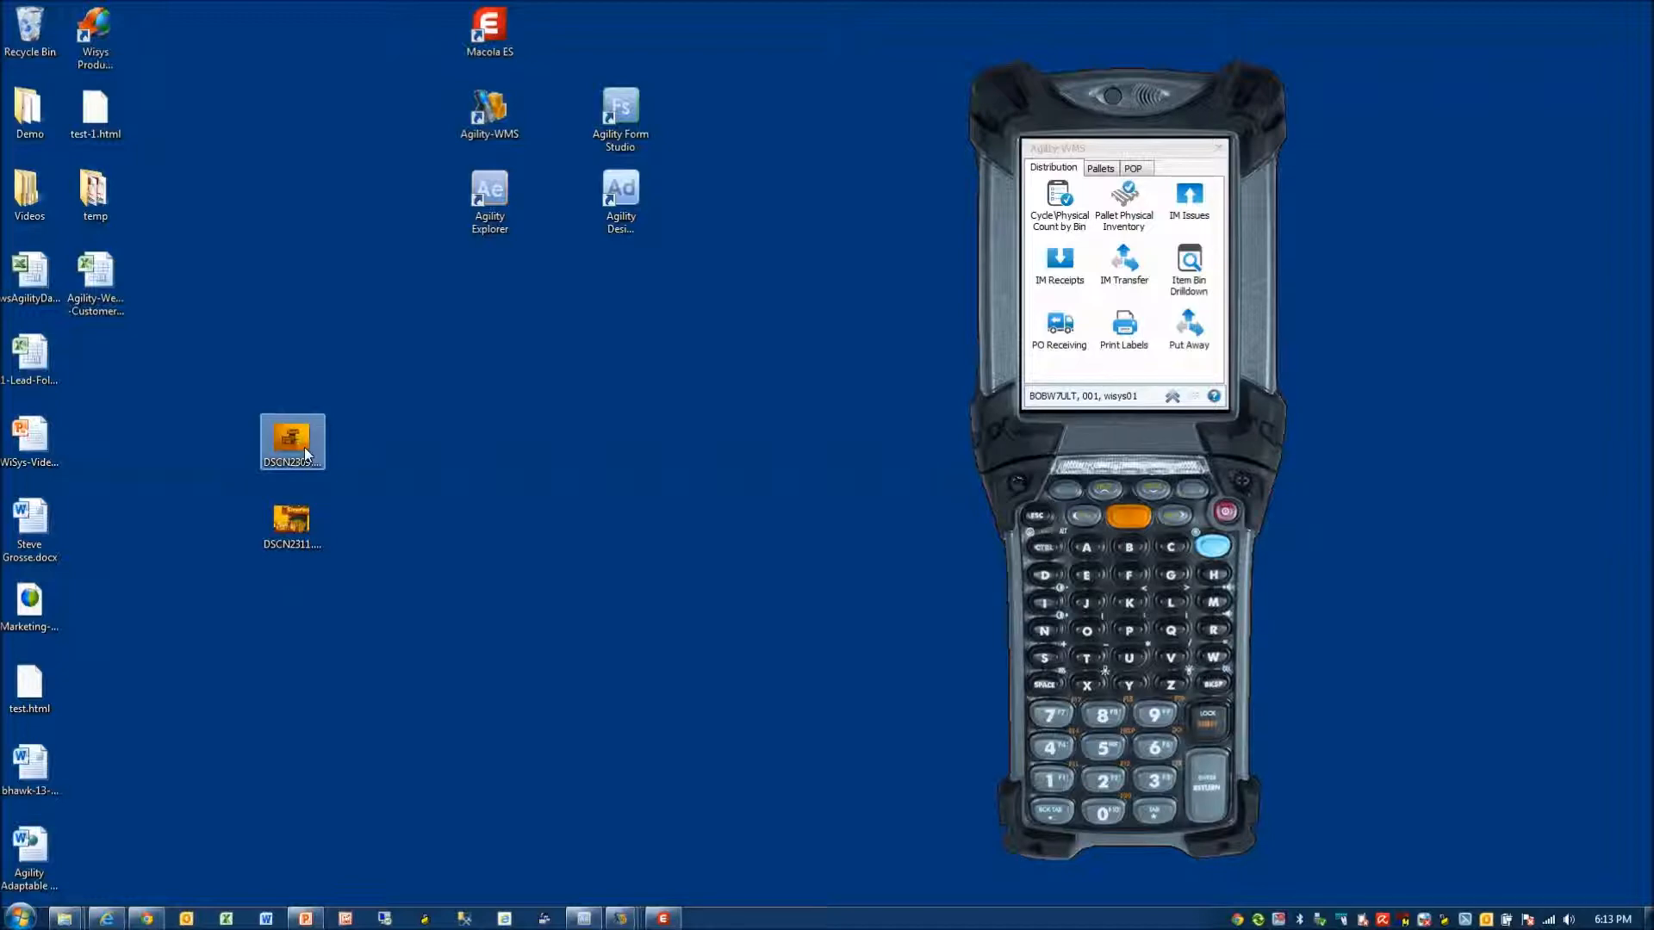
# - View the two product photos DSCN2309 and DSCN2311 on the desktop, closing the second one after viewing
pyautogui.doubleClick(304, 449)
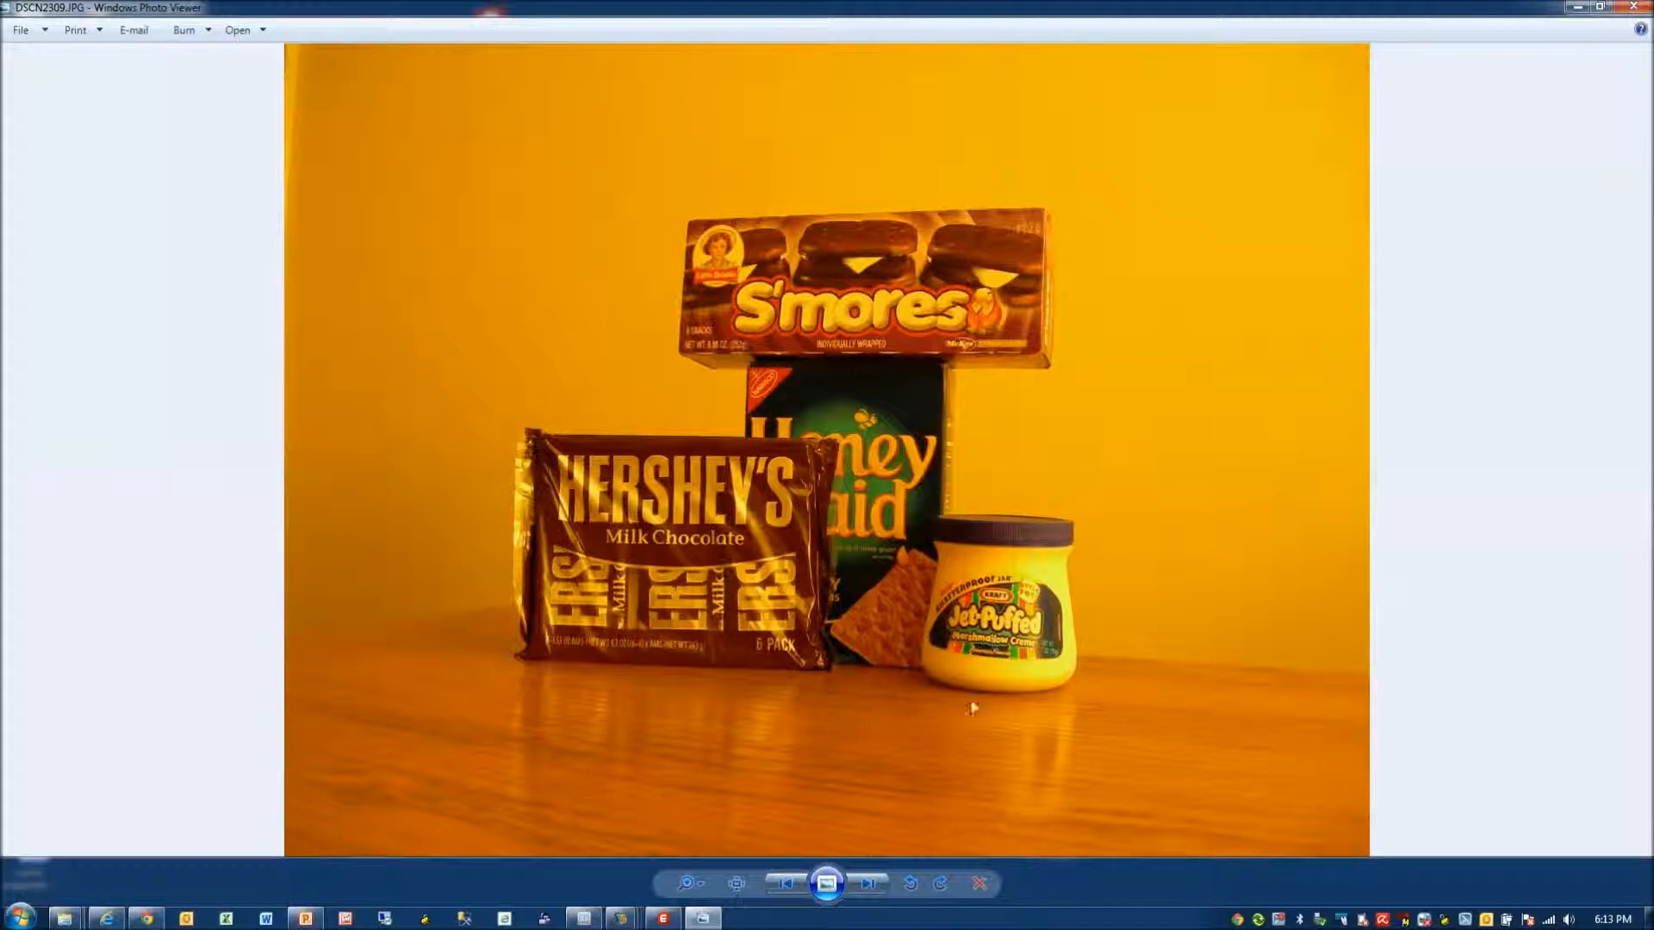
pyautogui.click(1577, 7)
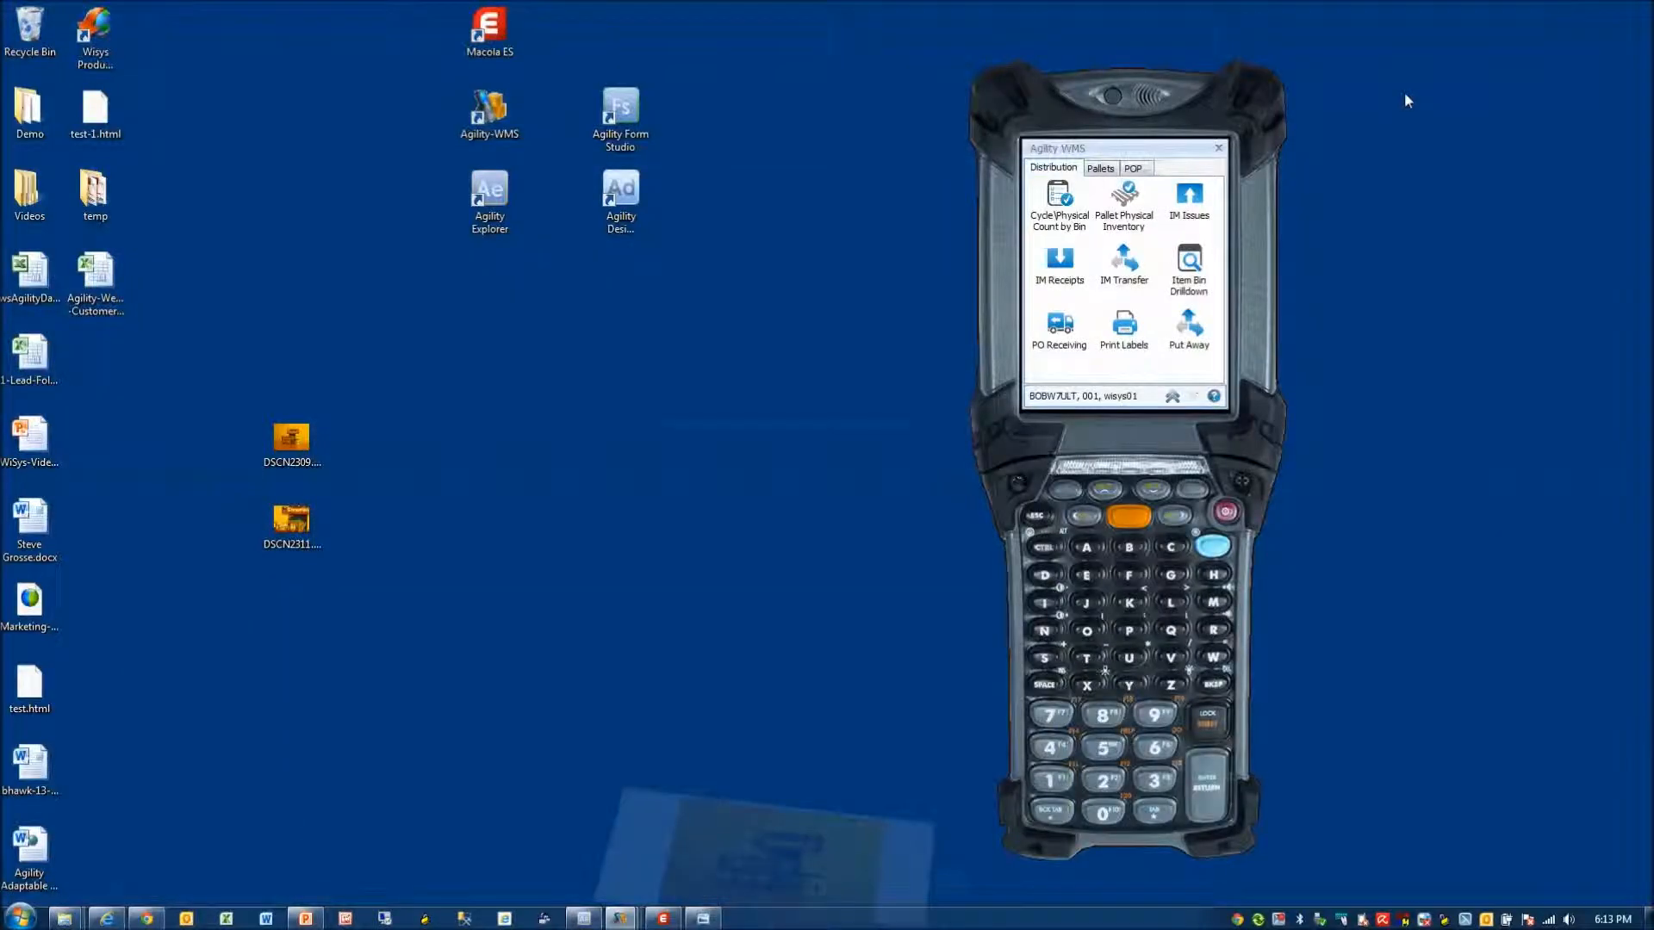
pyautogui.doubleClick(307, 528)
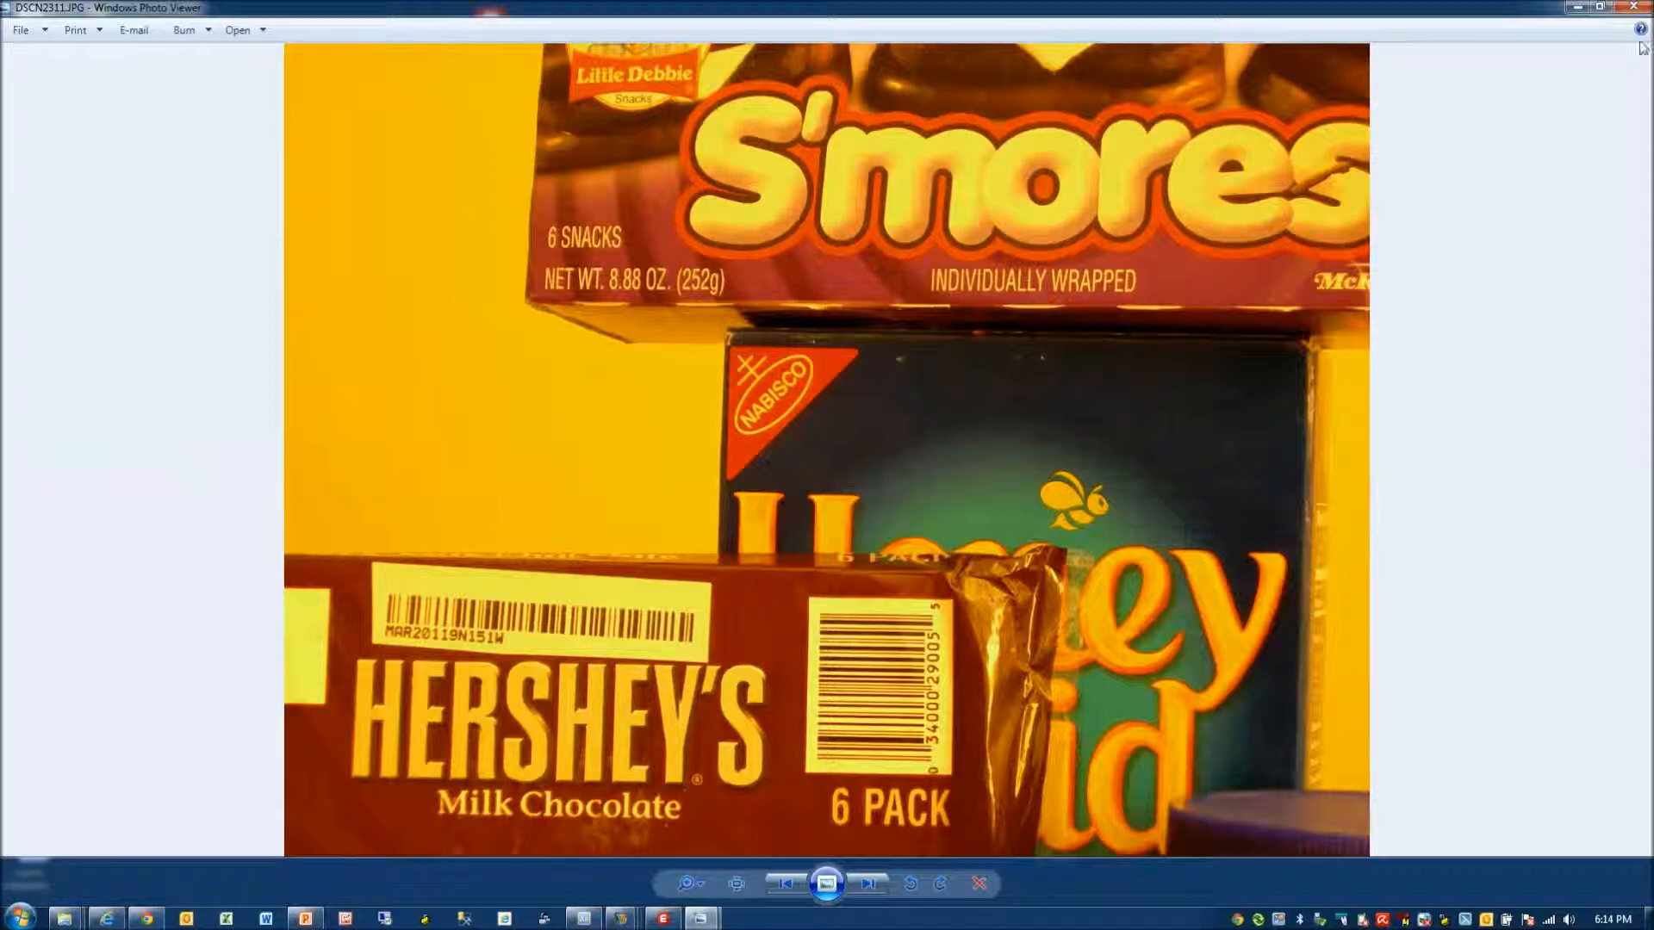
pyautogui.click(1635, 9)
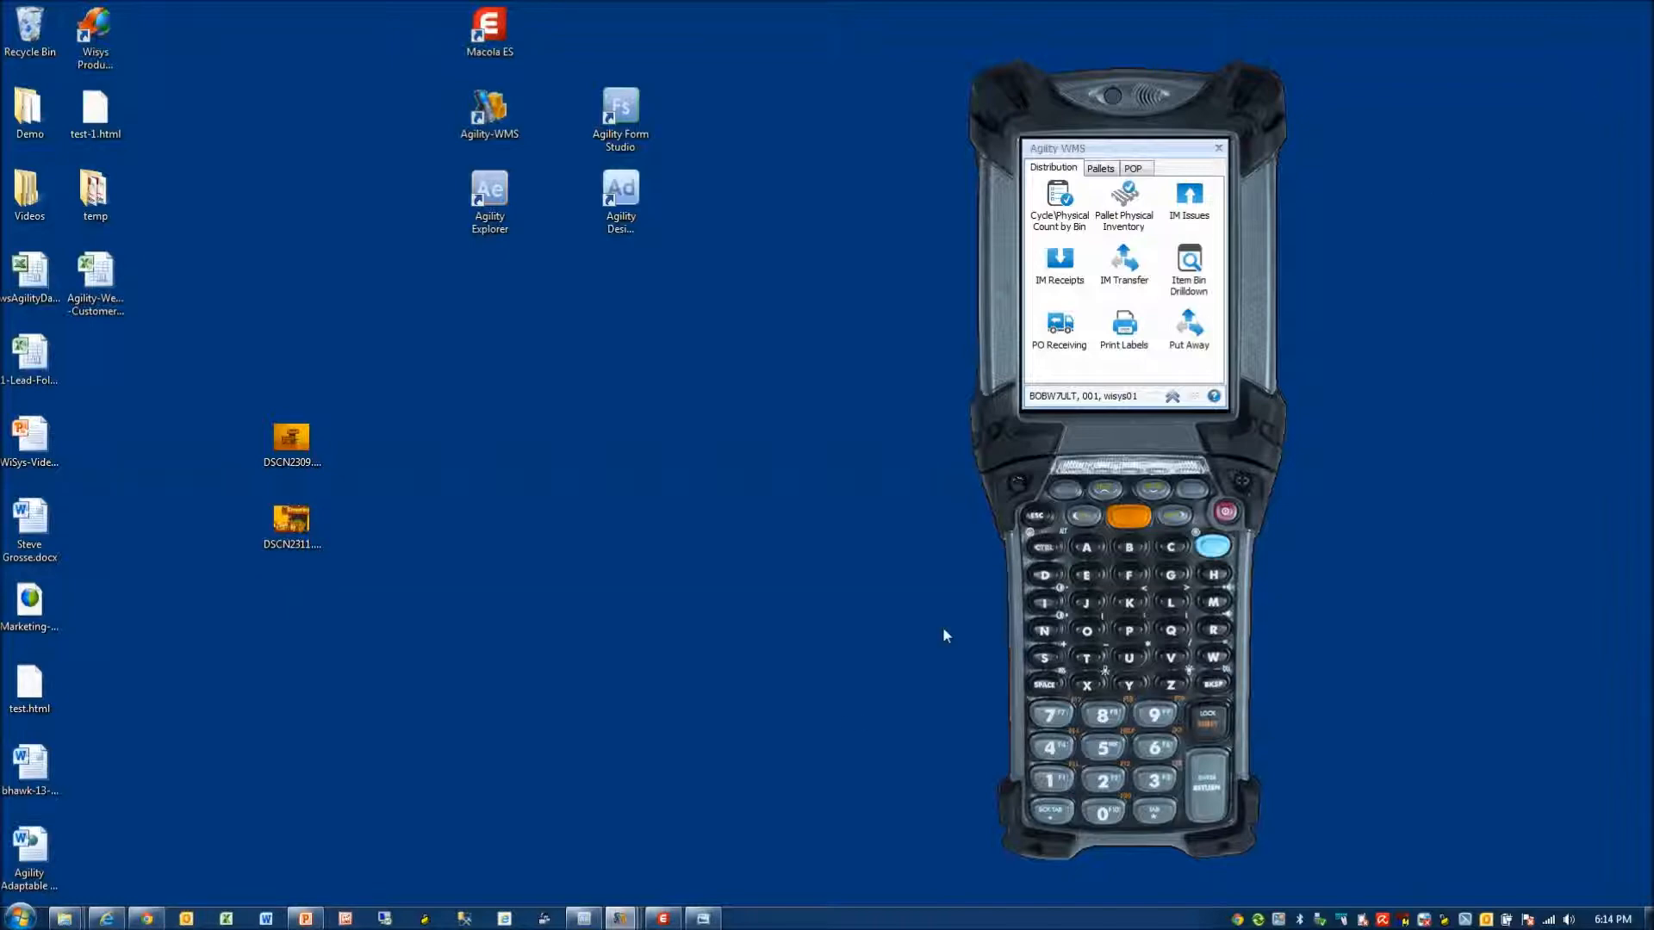
# - Switch to Wisys Agility Explorer and list the open purchase orders for item CHOCOLATE
pyautogui.click(589, 916)
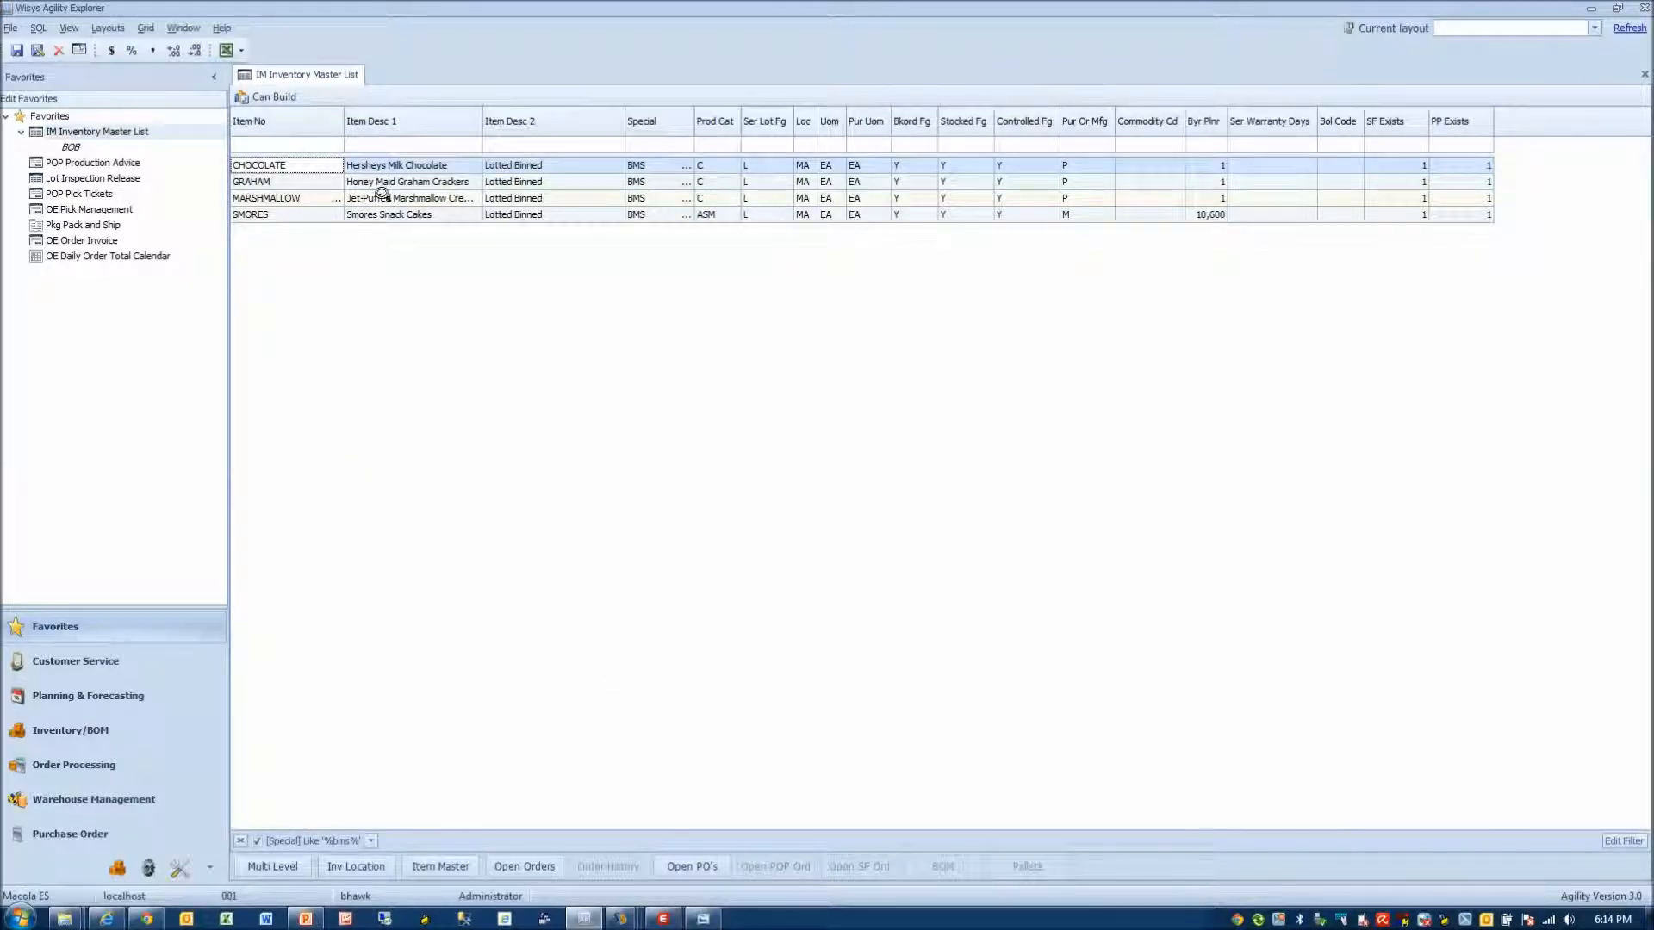
pyautogui.click(679, 874)
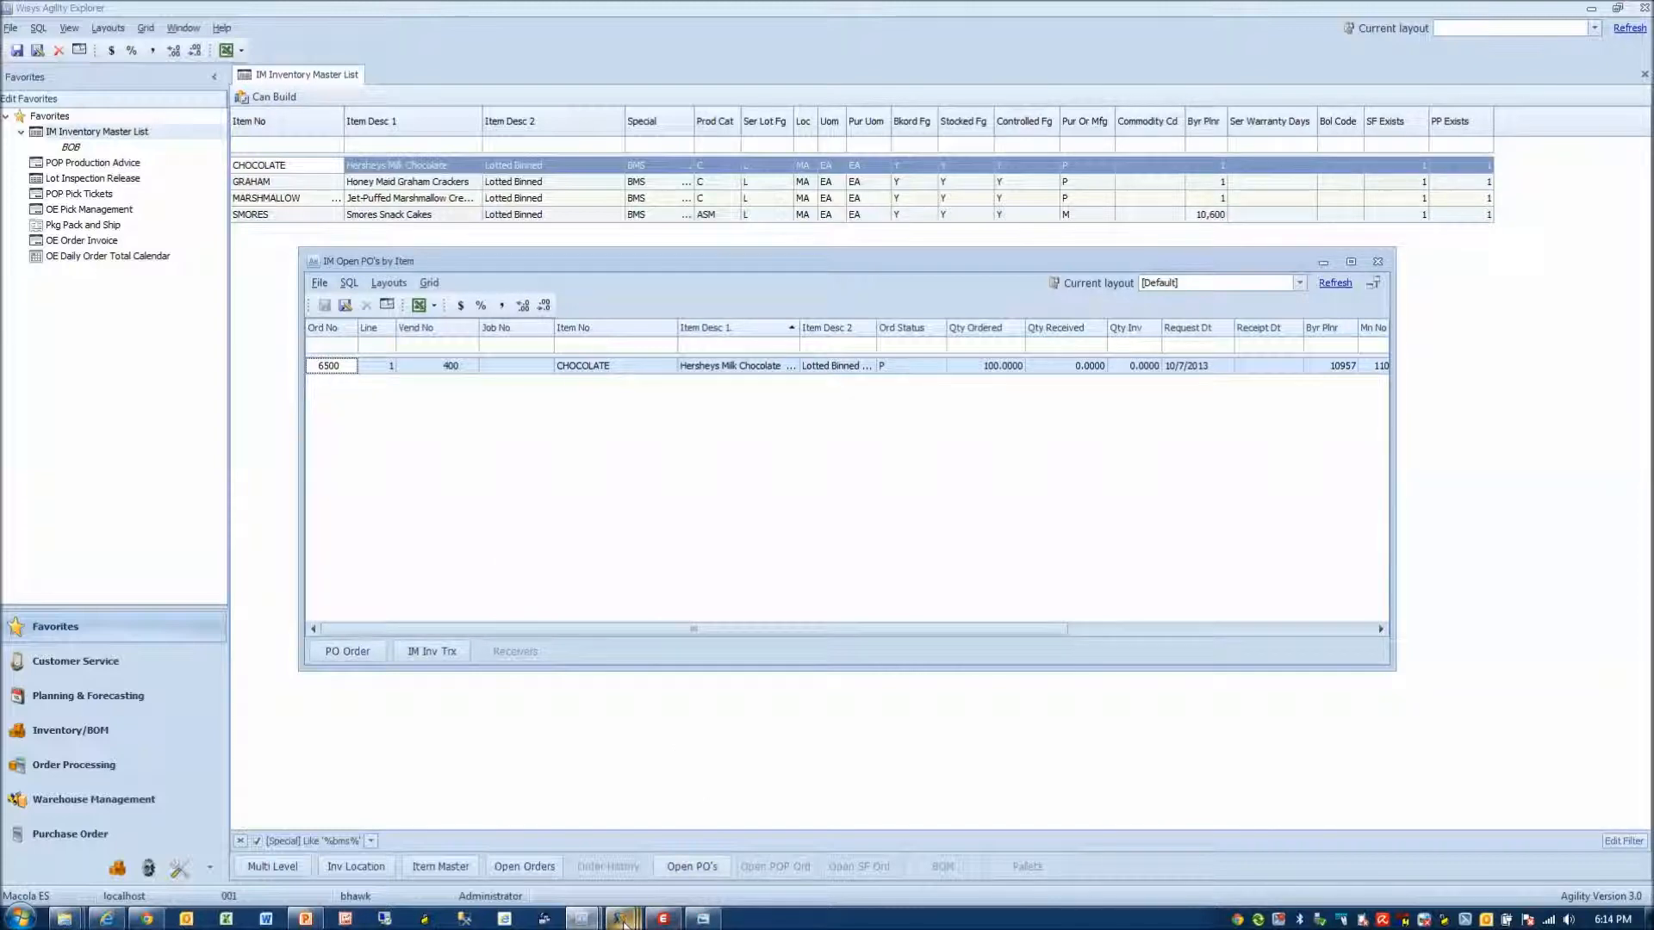
# - Switch to Agility WMS, start a PO receipt and look up the purchase order with print date 9/18/2013
pyautogui.moveTo(624, 923)
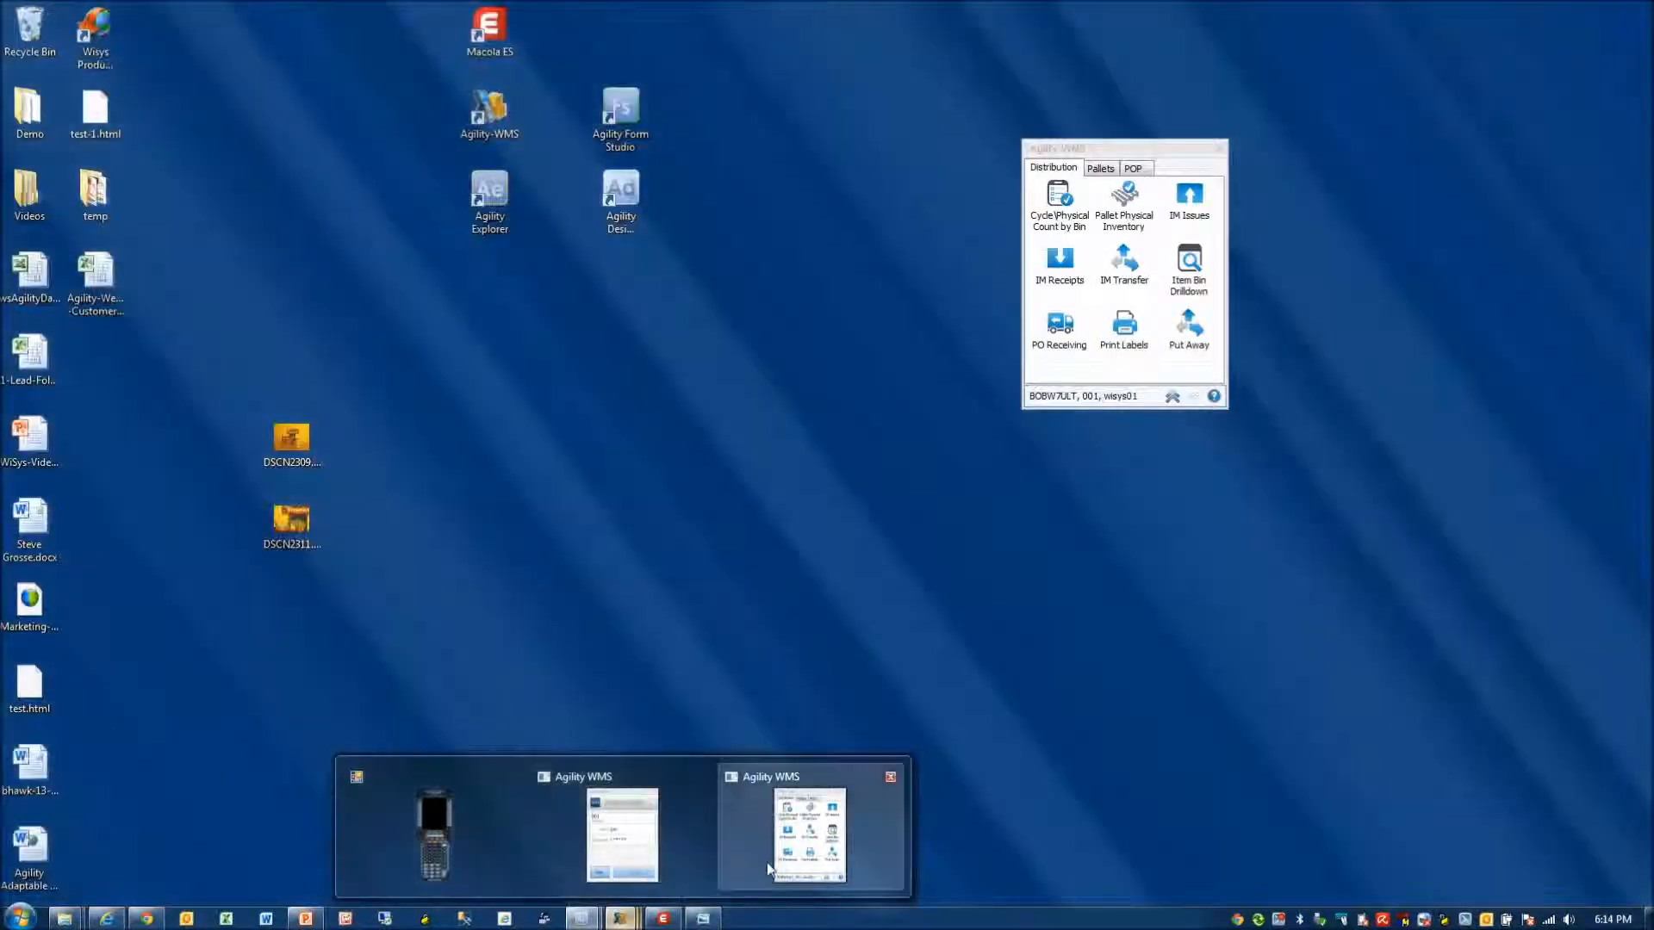
pyautogui.click(781, 869)
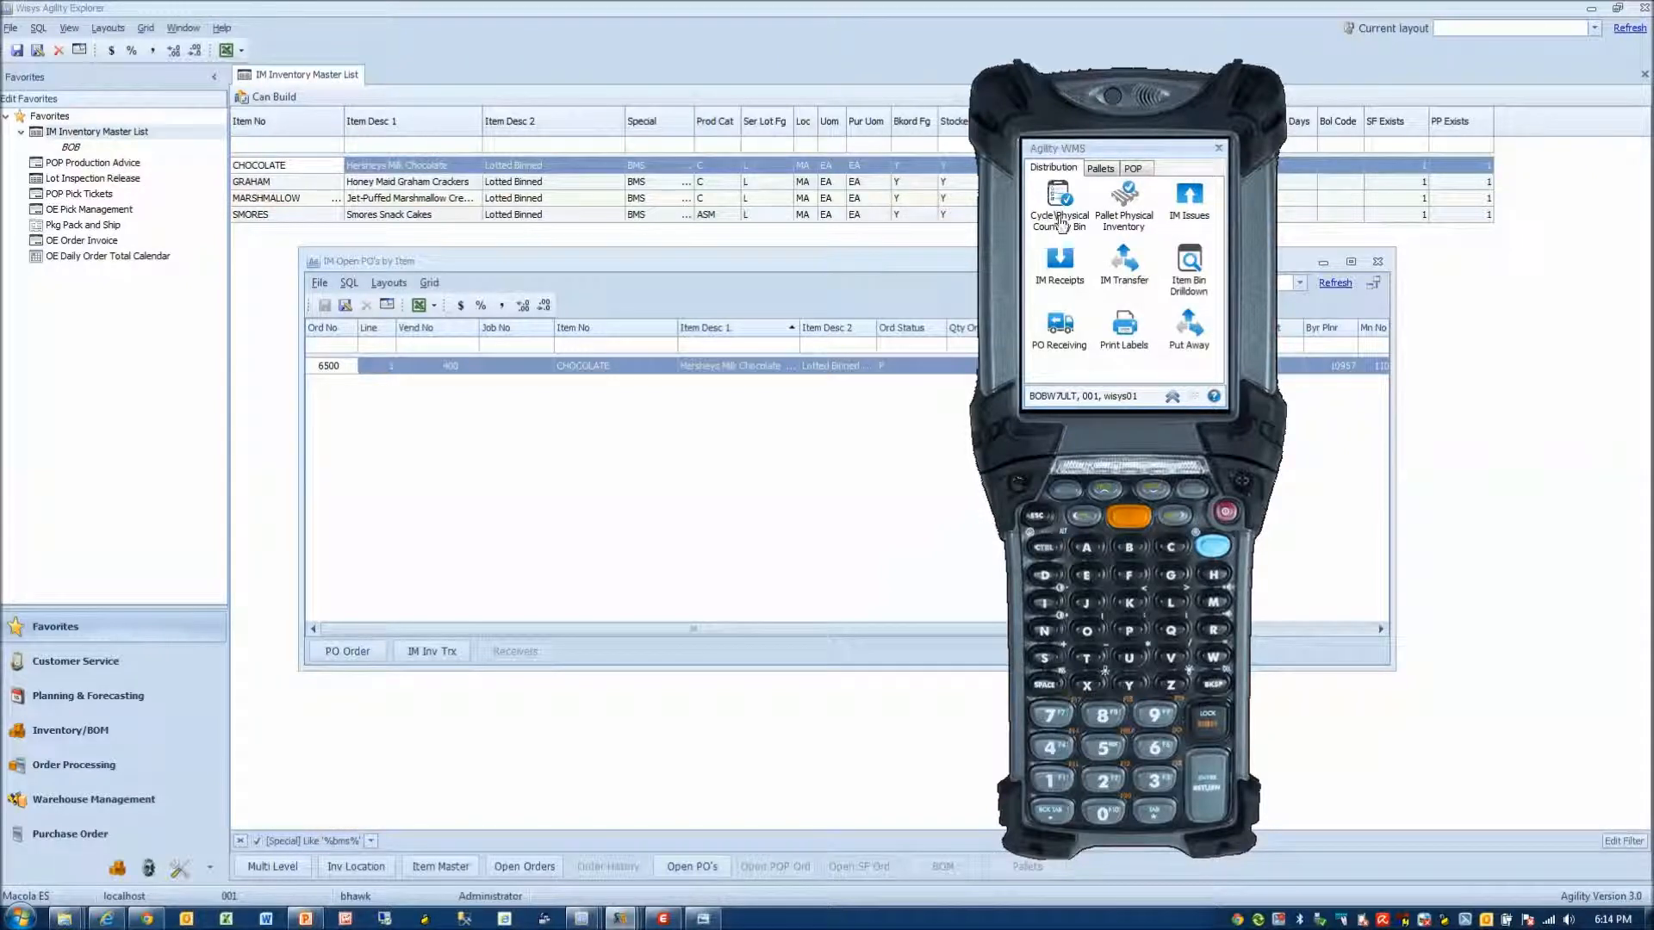
pyautogui.click(1062, 327)
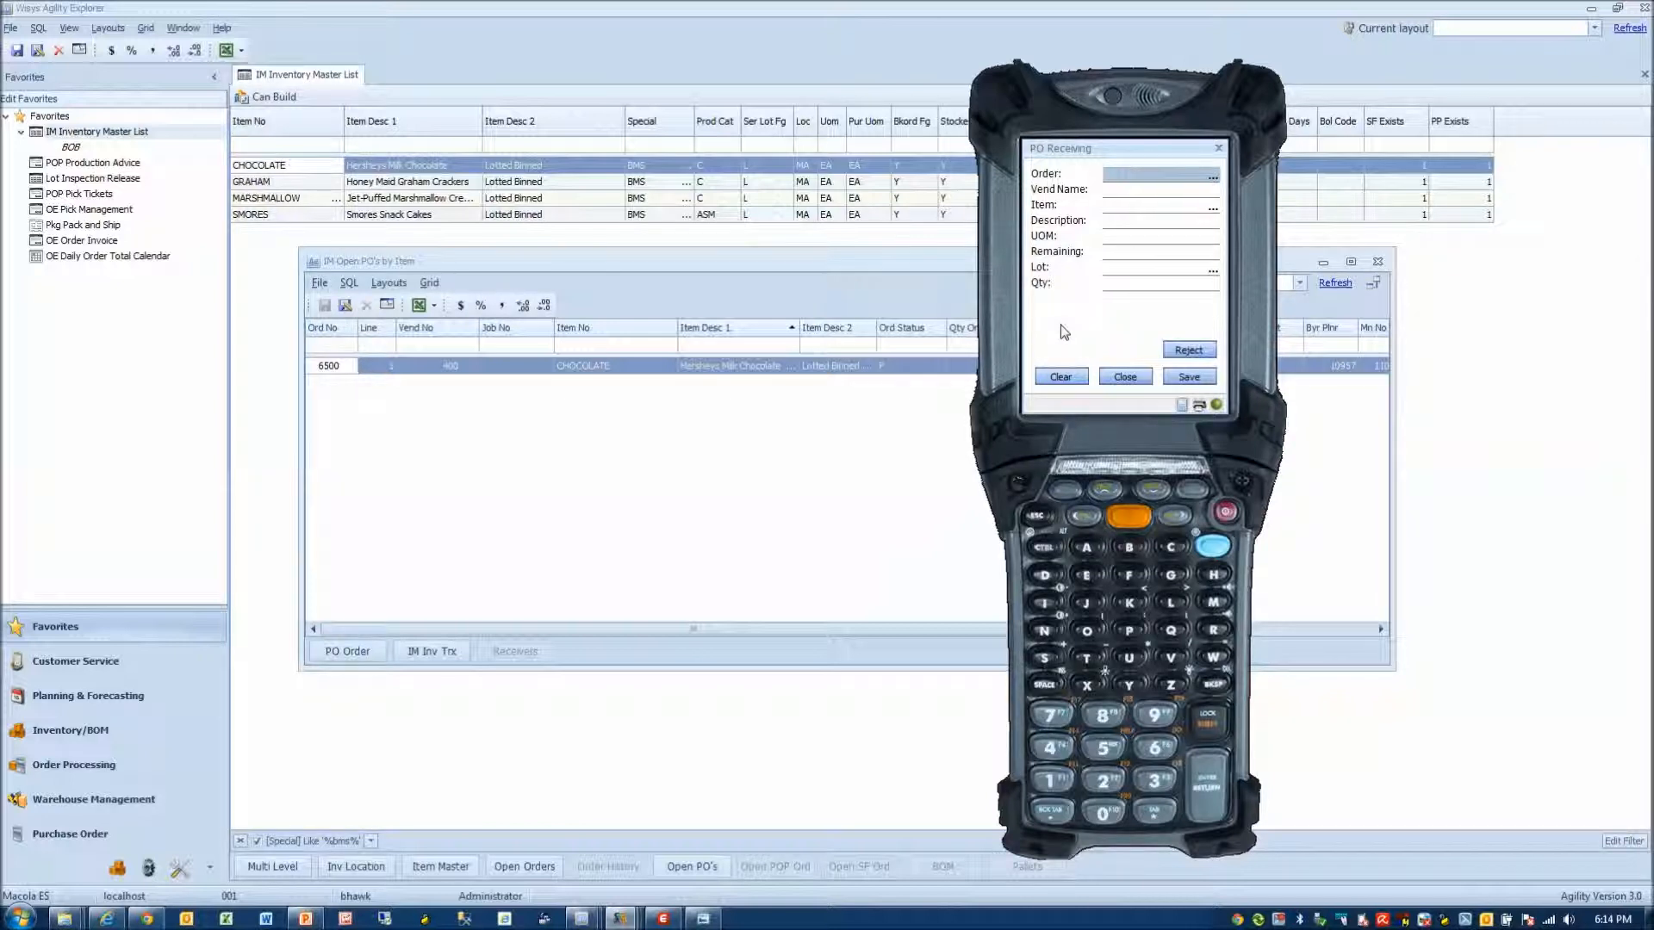
pyautogui.write('65')
pyautogui.click(1214, 176)
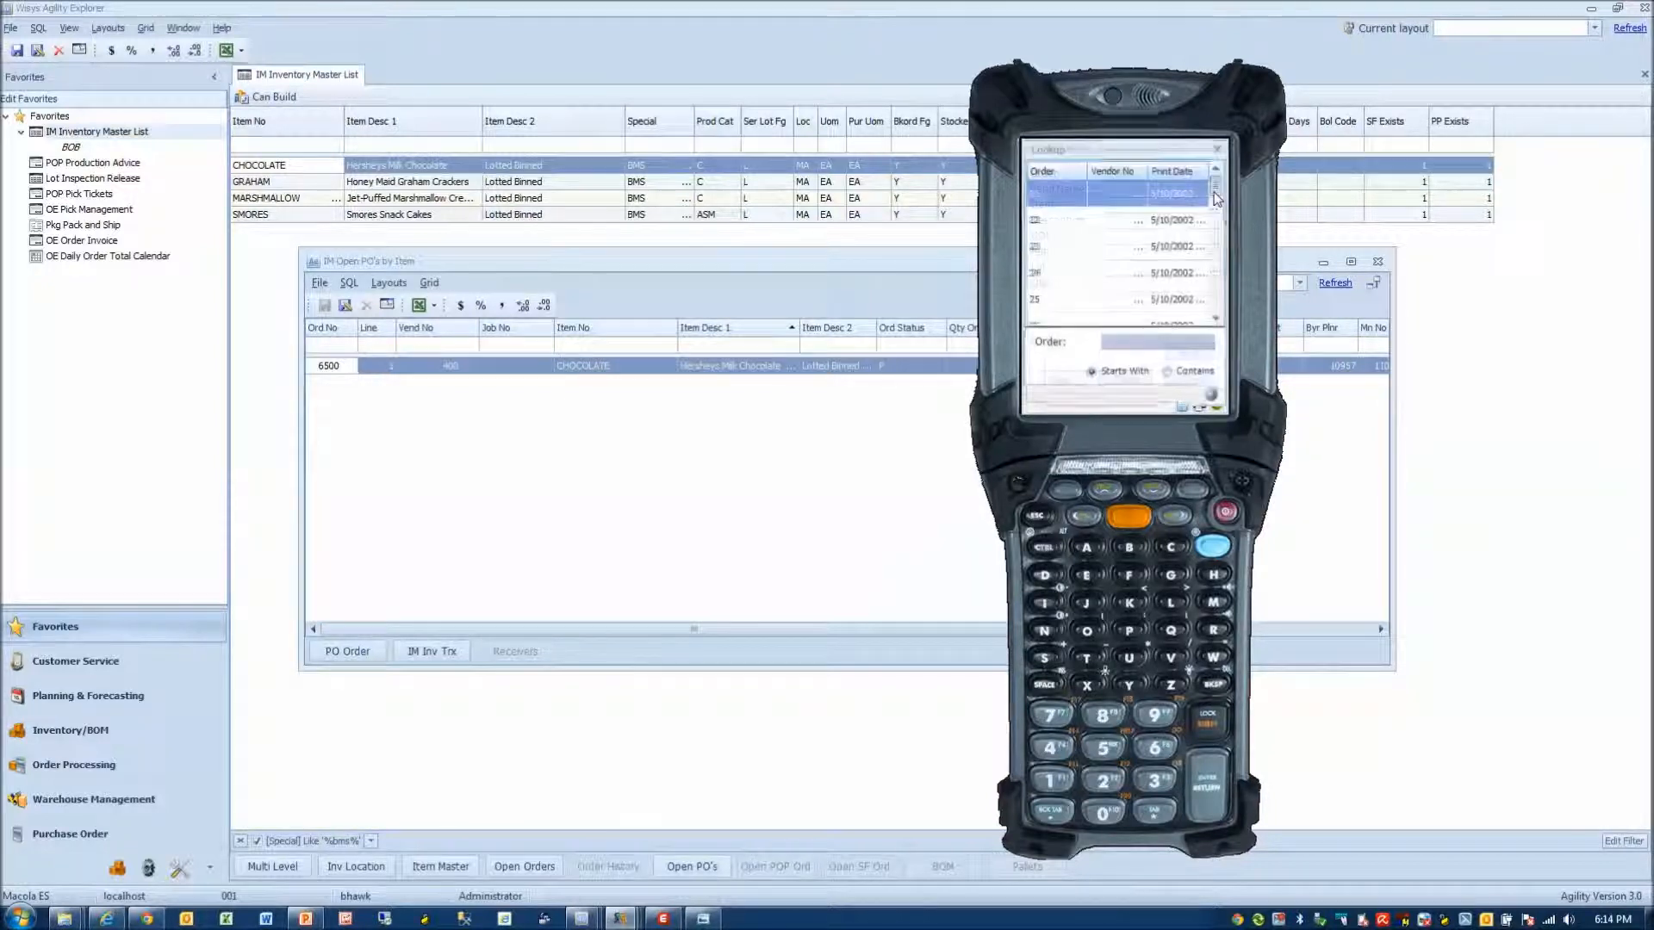
pyautogui.click(1218, 316)
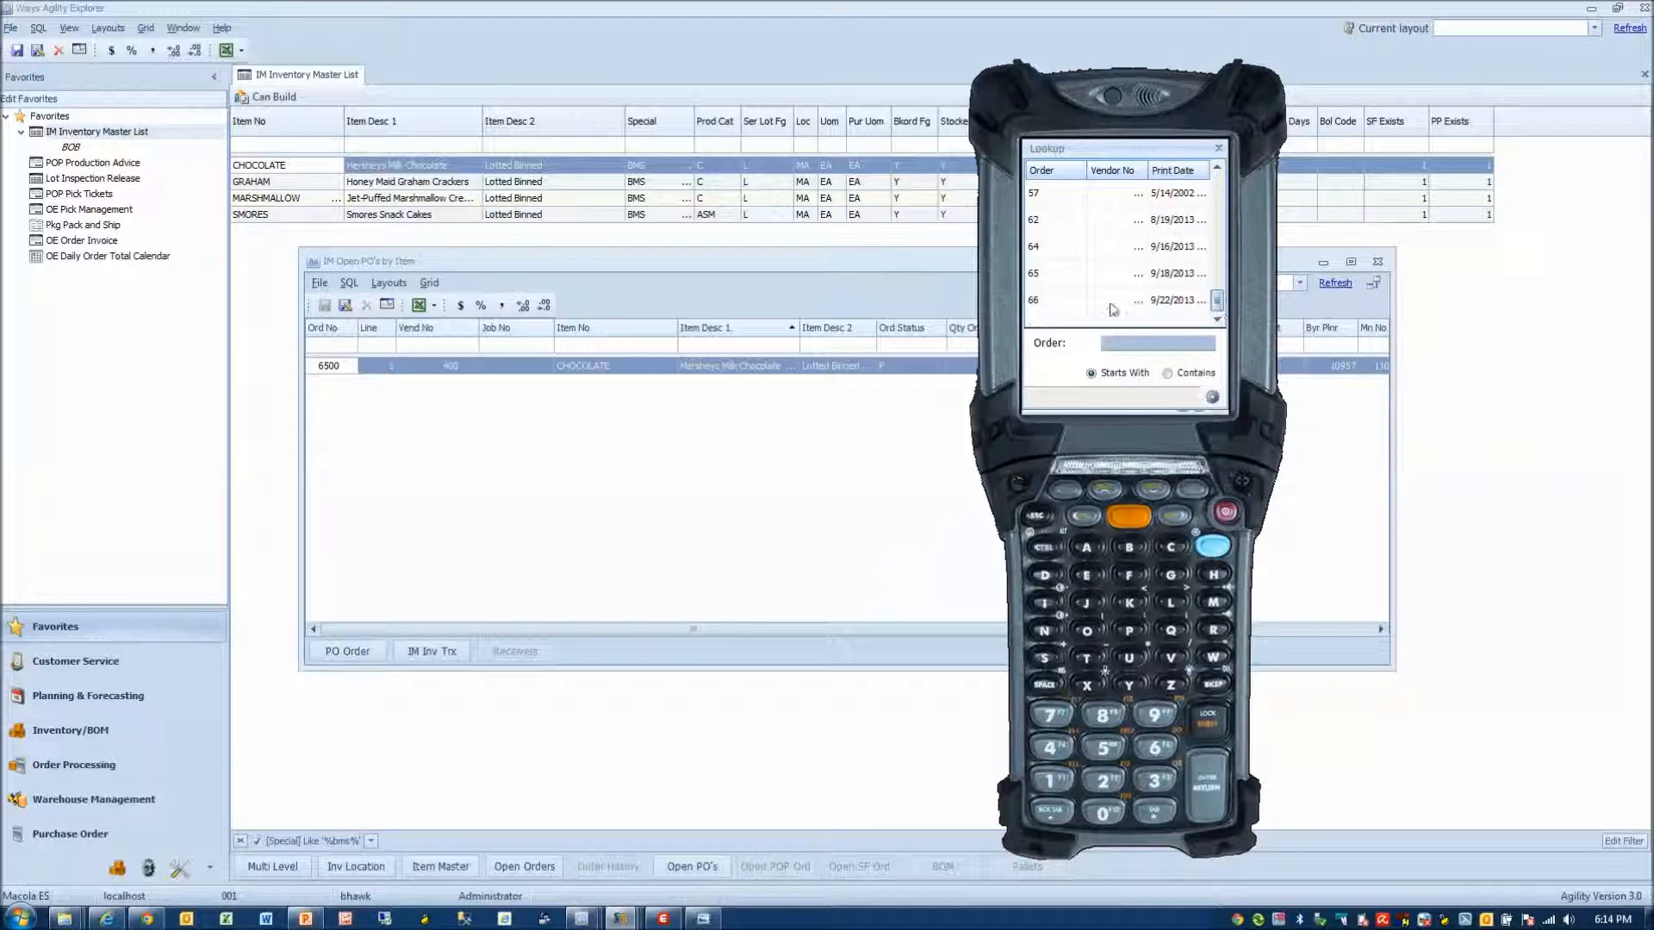
pyautogui.doubleClick(1099, 276)
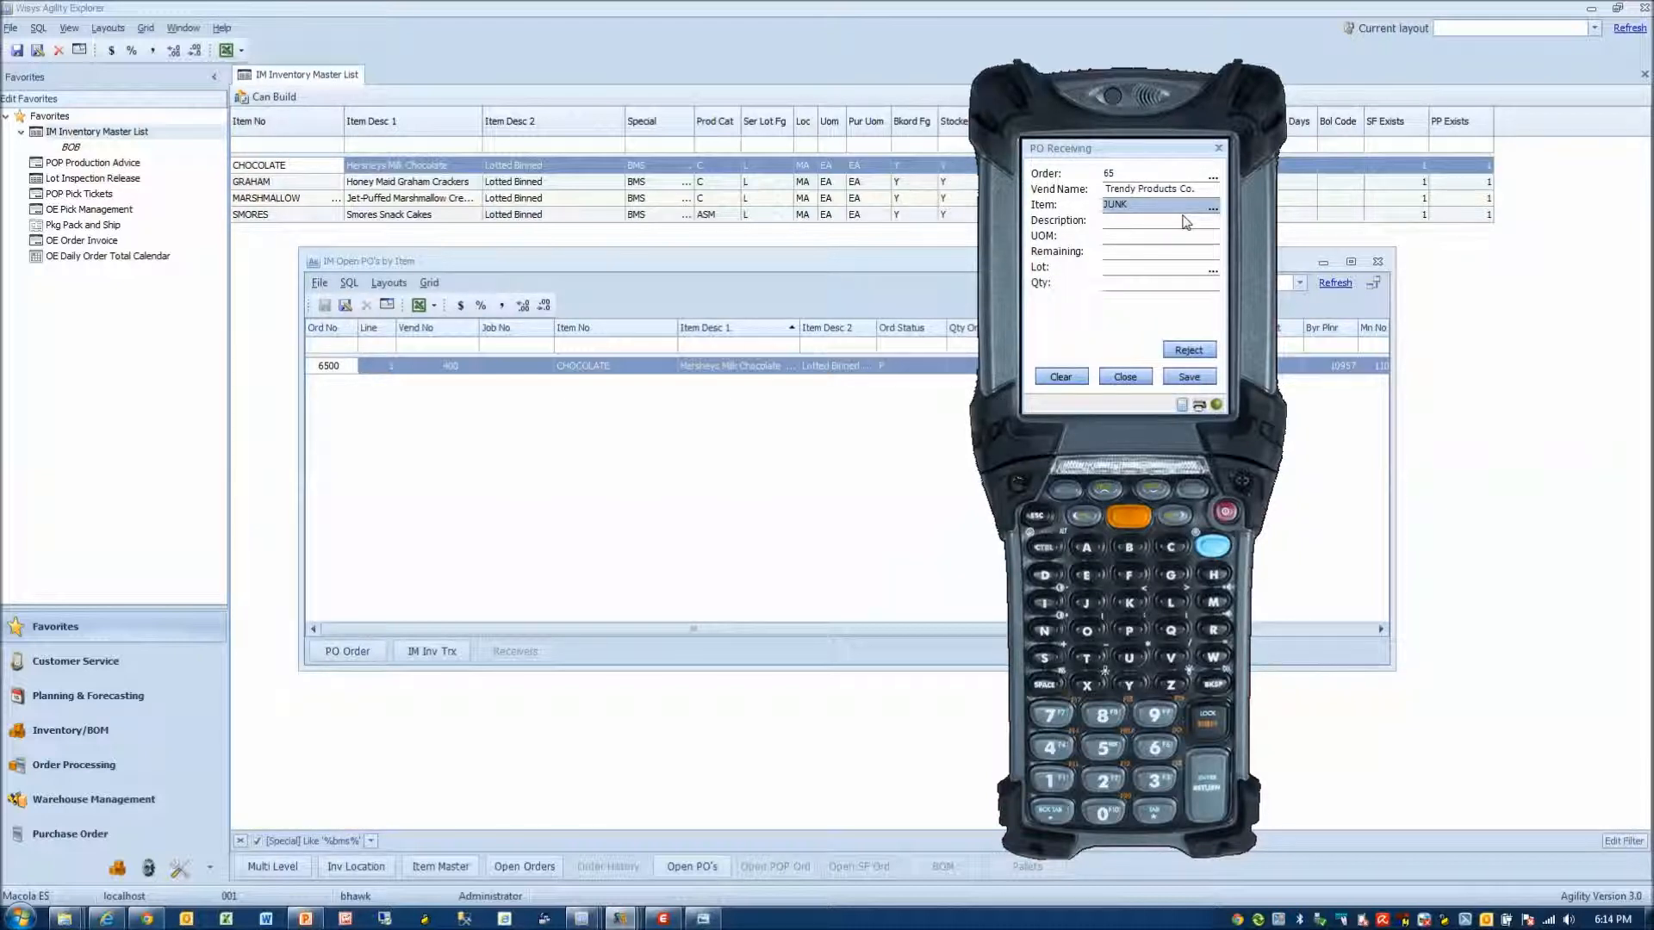
# - Try the item JUNK on the PO receipt and enter CHOCOLATE as the item instead
pyautogui.press('Return')
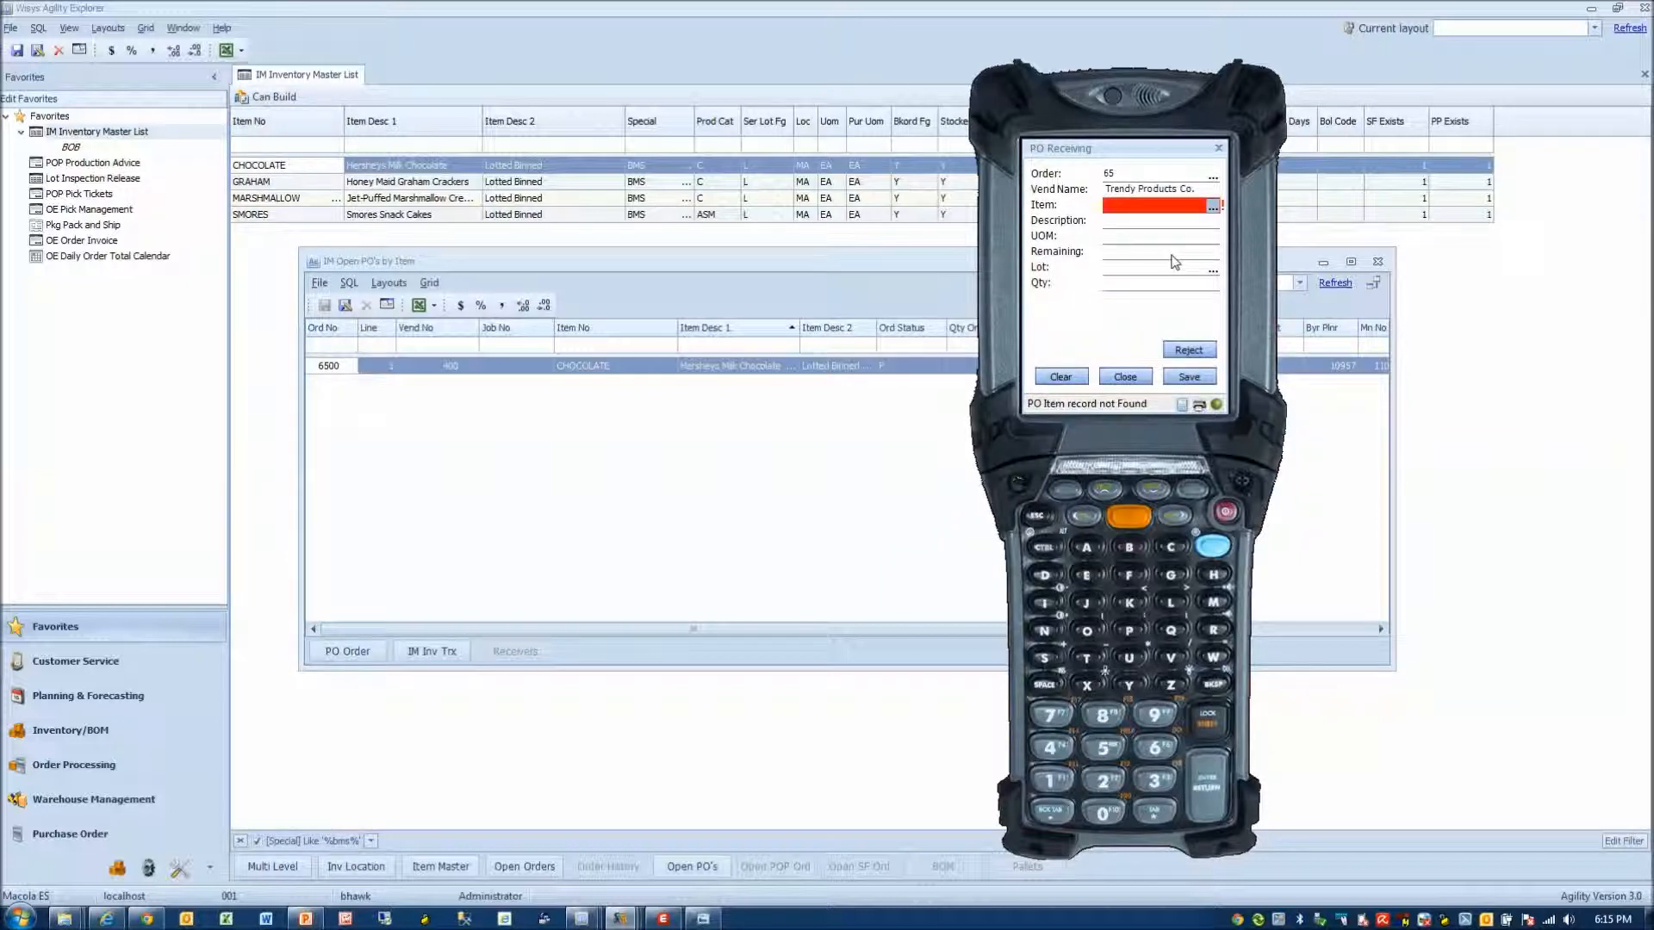
pyautogui.write('CHOCOLATE')
pyautogui.press('Return')
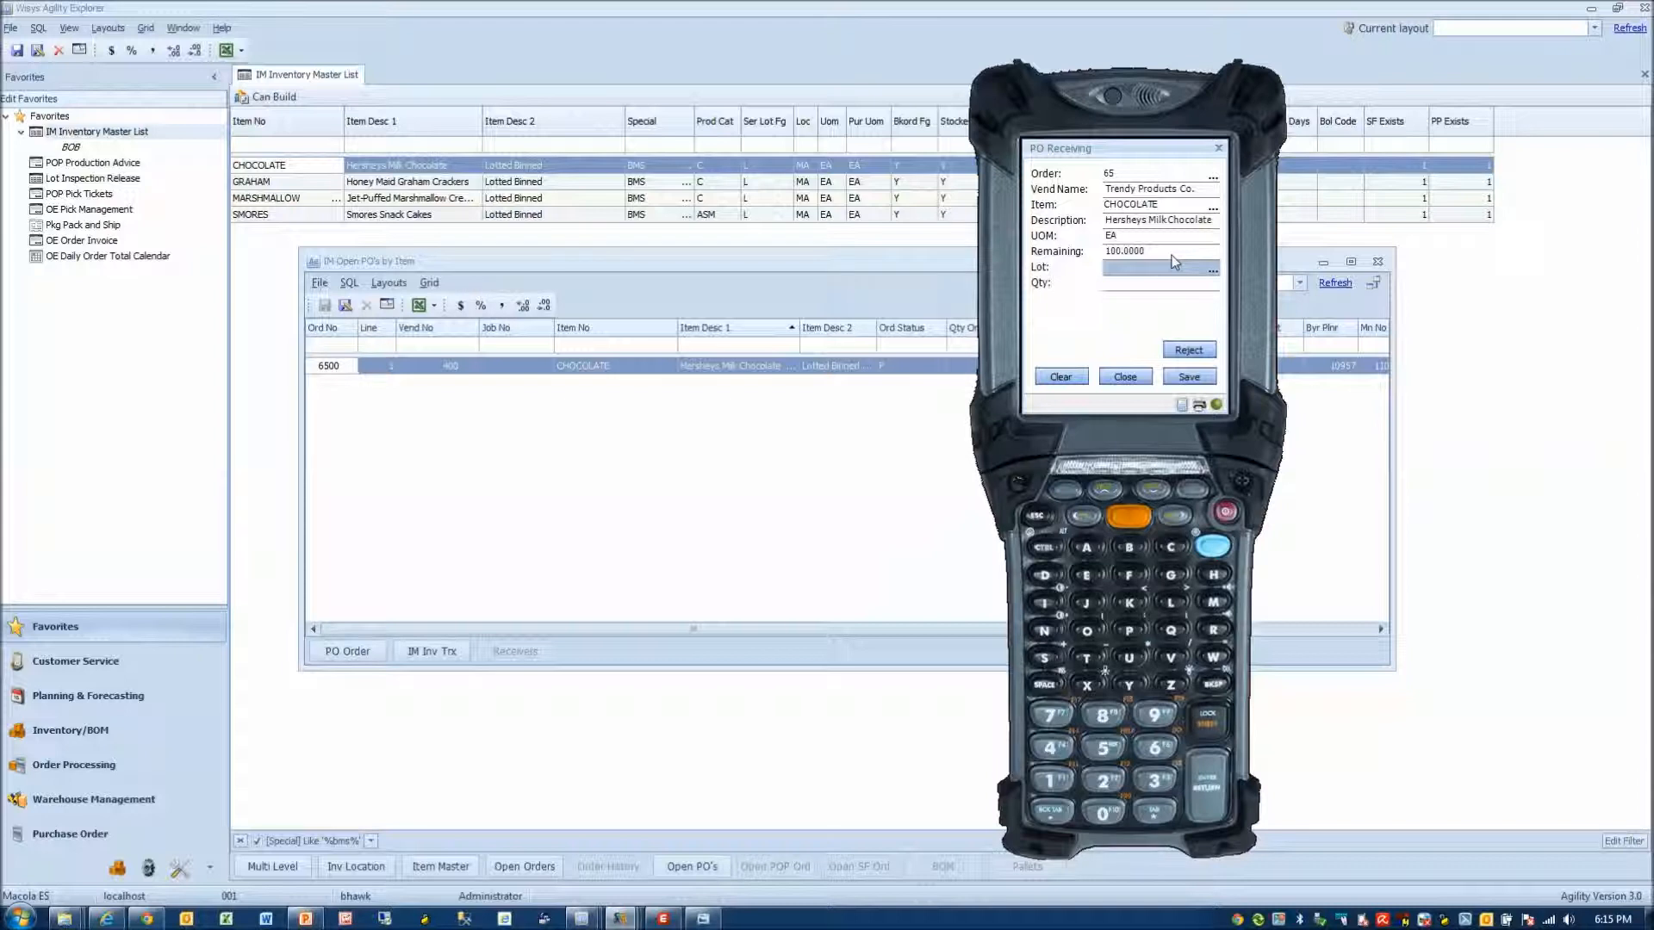
# - Enter lot MAR20119N151W and quantity 100 for the chocolate and save the receipt
pyautogui.write('MAR20119N151W')
pyautogui.press('Return')
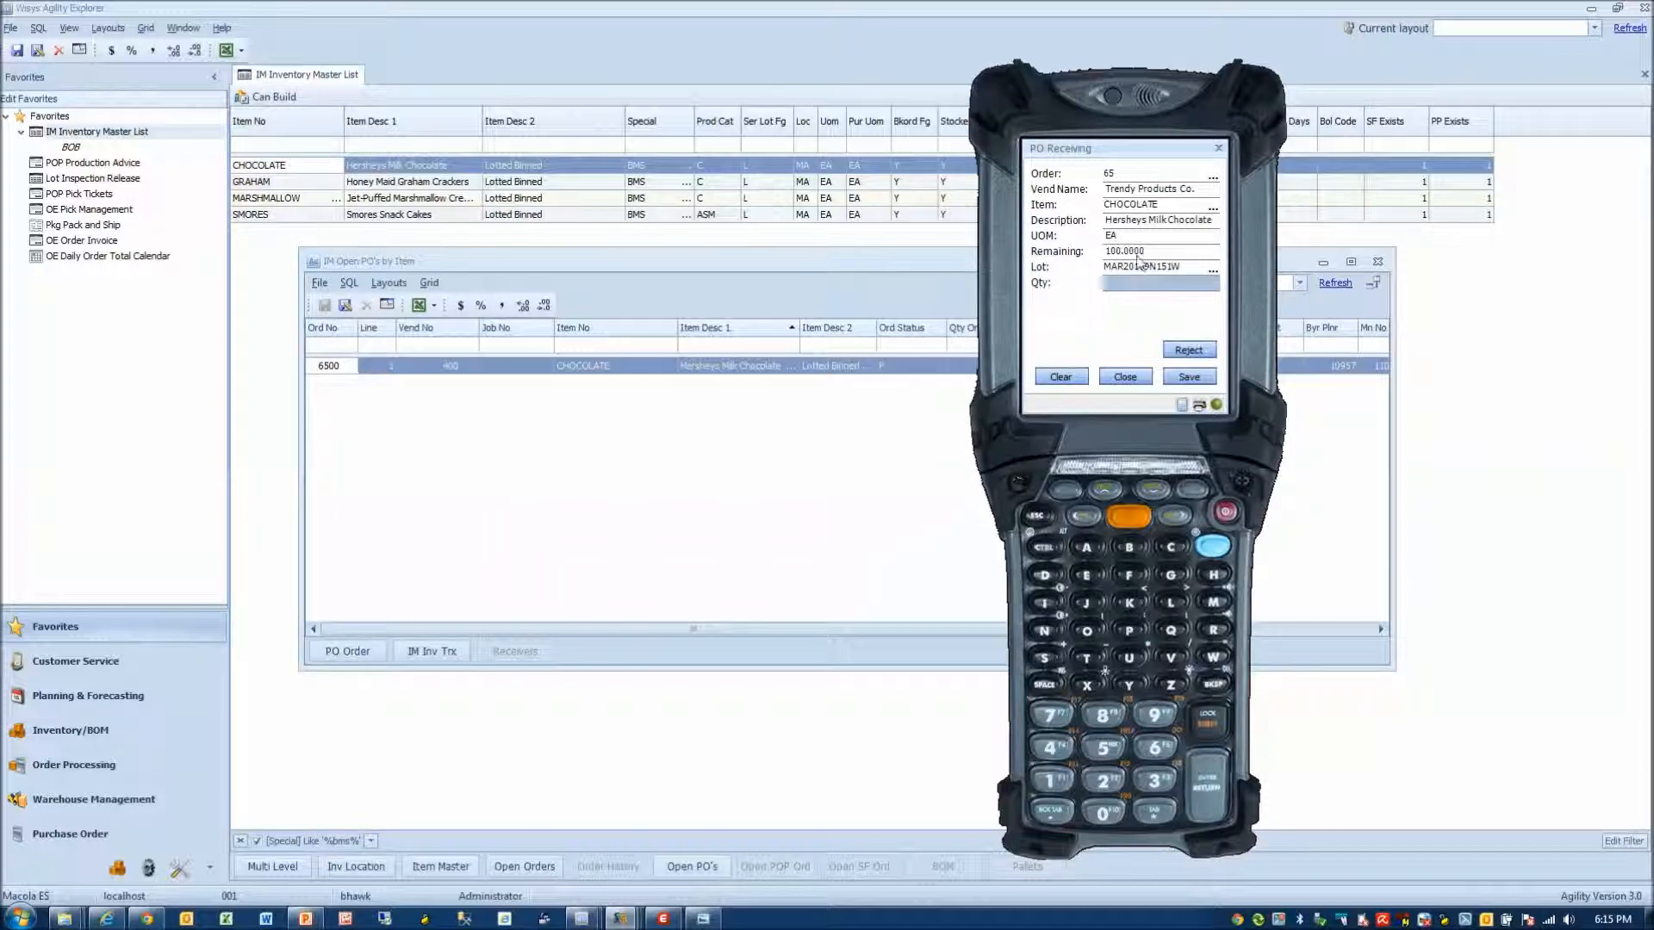
pyautogui.write('100')
pyautogui.press('Return')
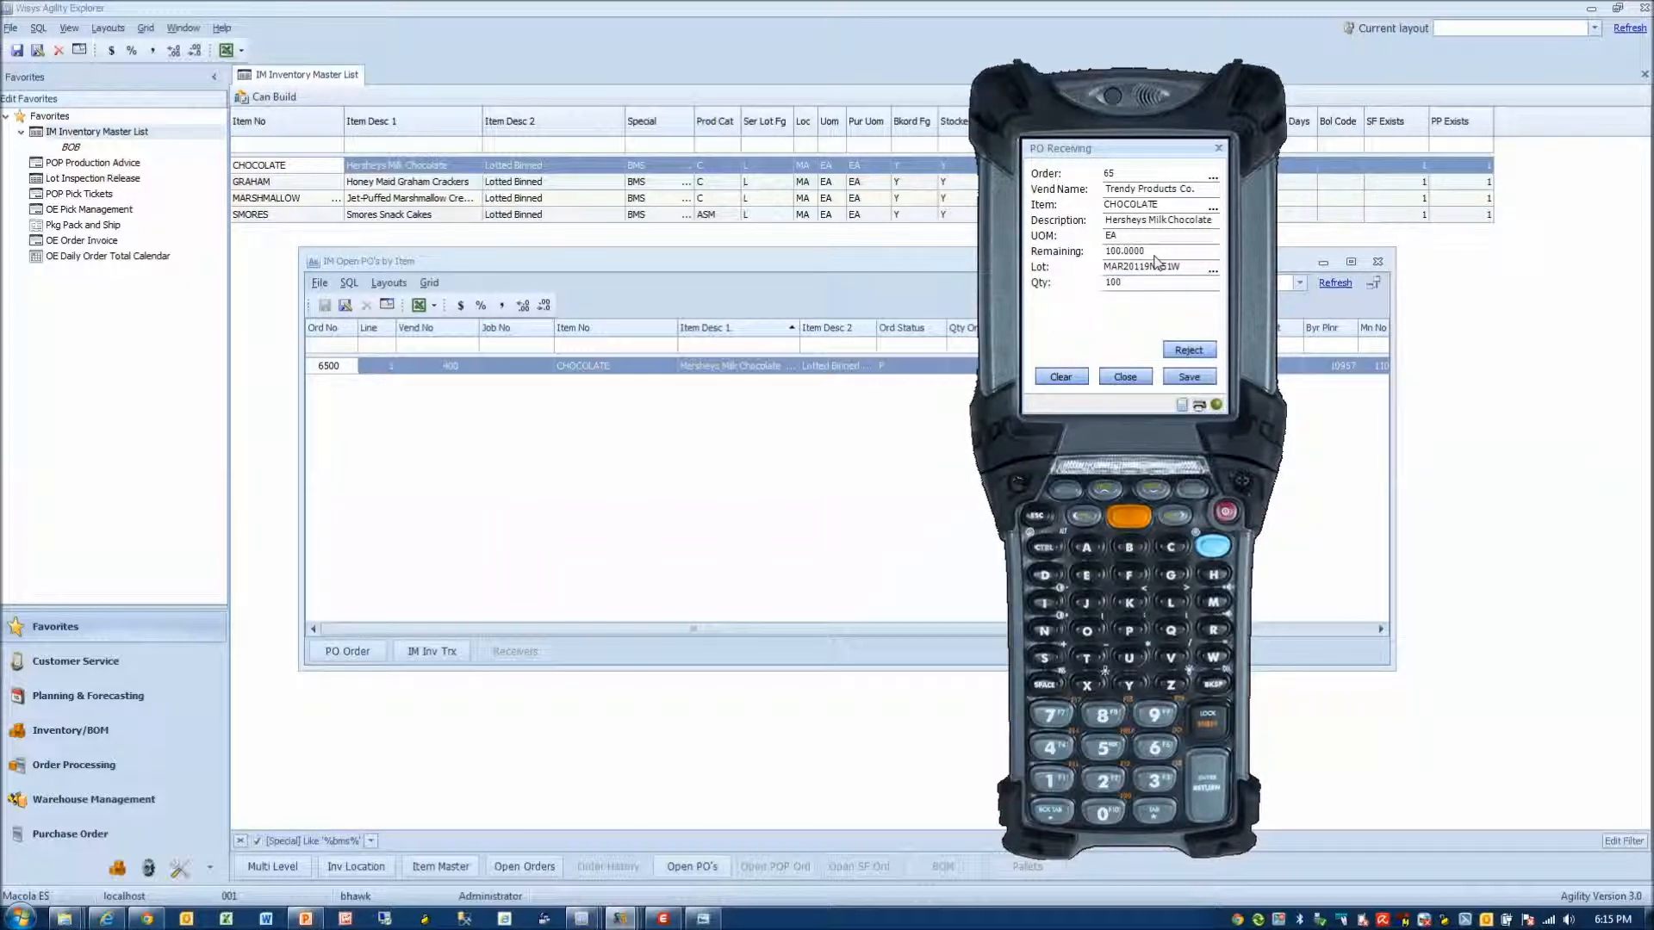
pyautogui.click(1207, 382)
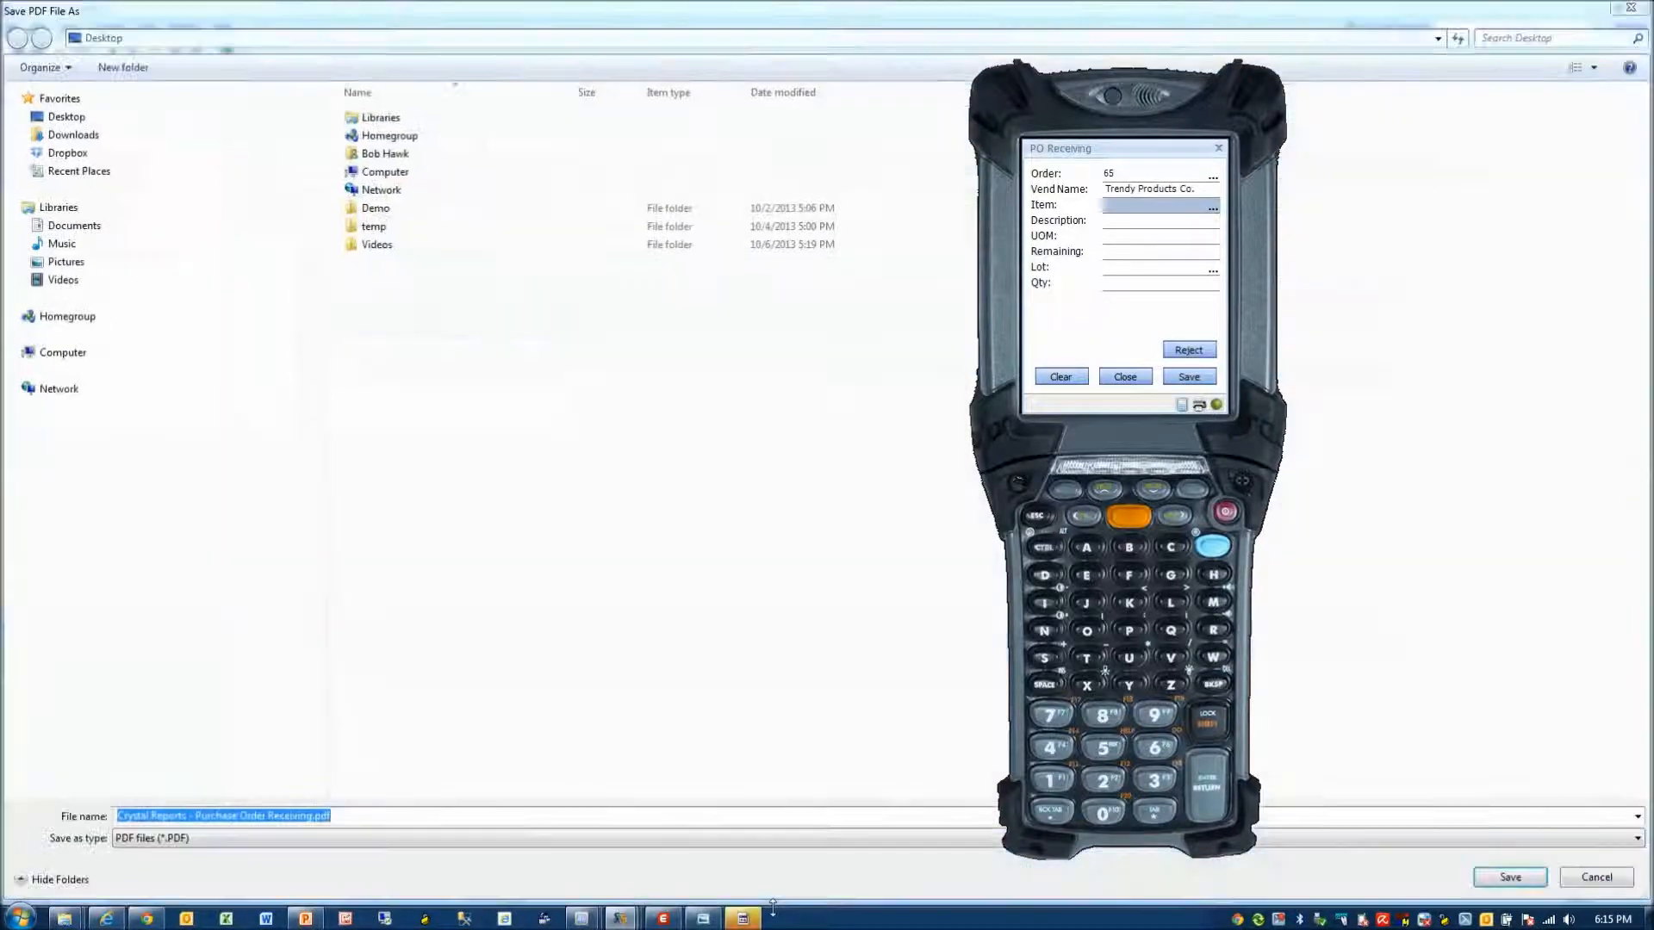
# - Save the receiving label to the Desktop as Crystal Reports - Purchase Order Receiving.pdf, view it, and exit PO Receiving
pyautogui.click(1509, 877)
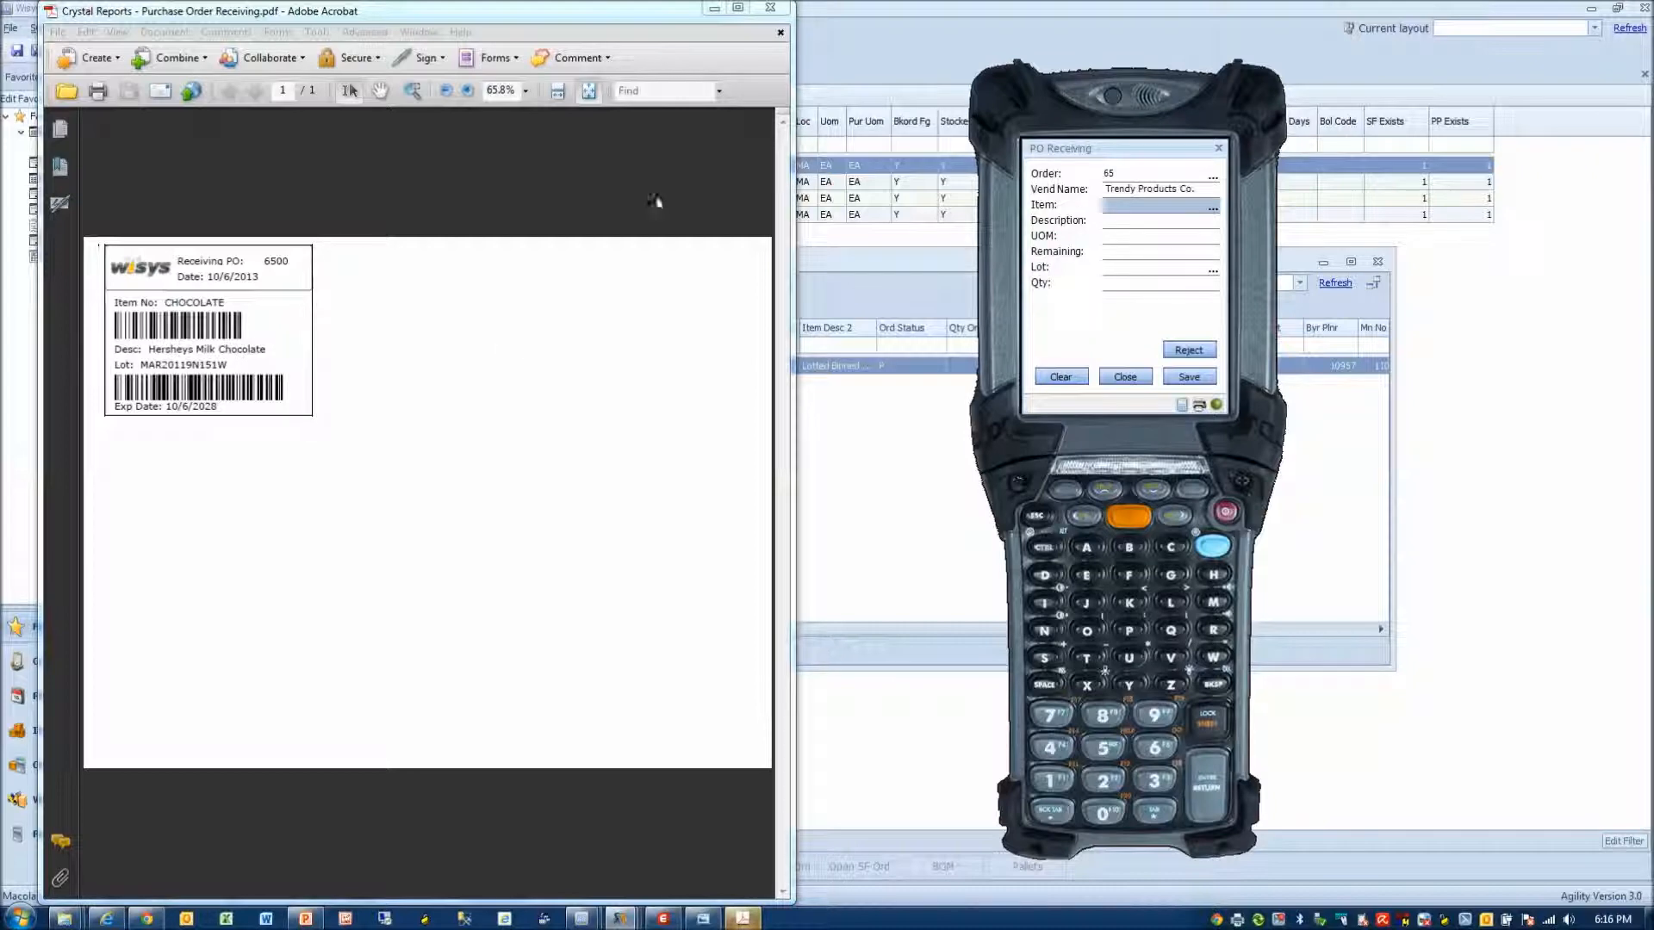
pyautogui.click(771, 8)
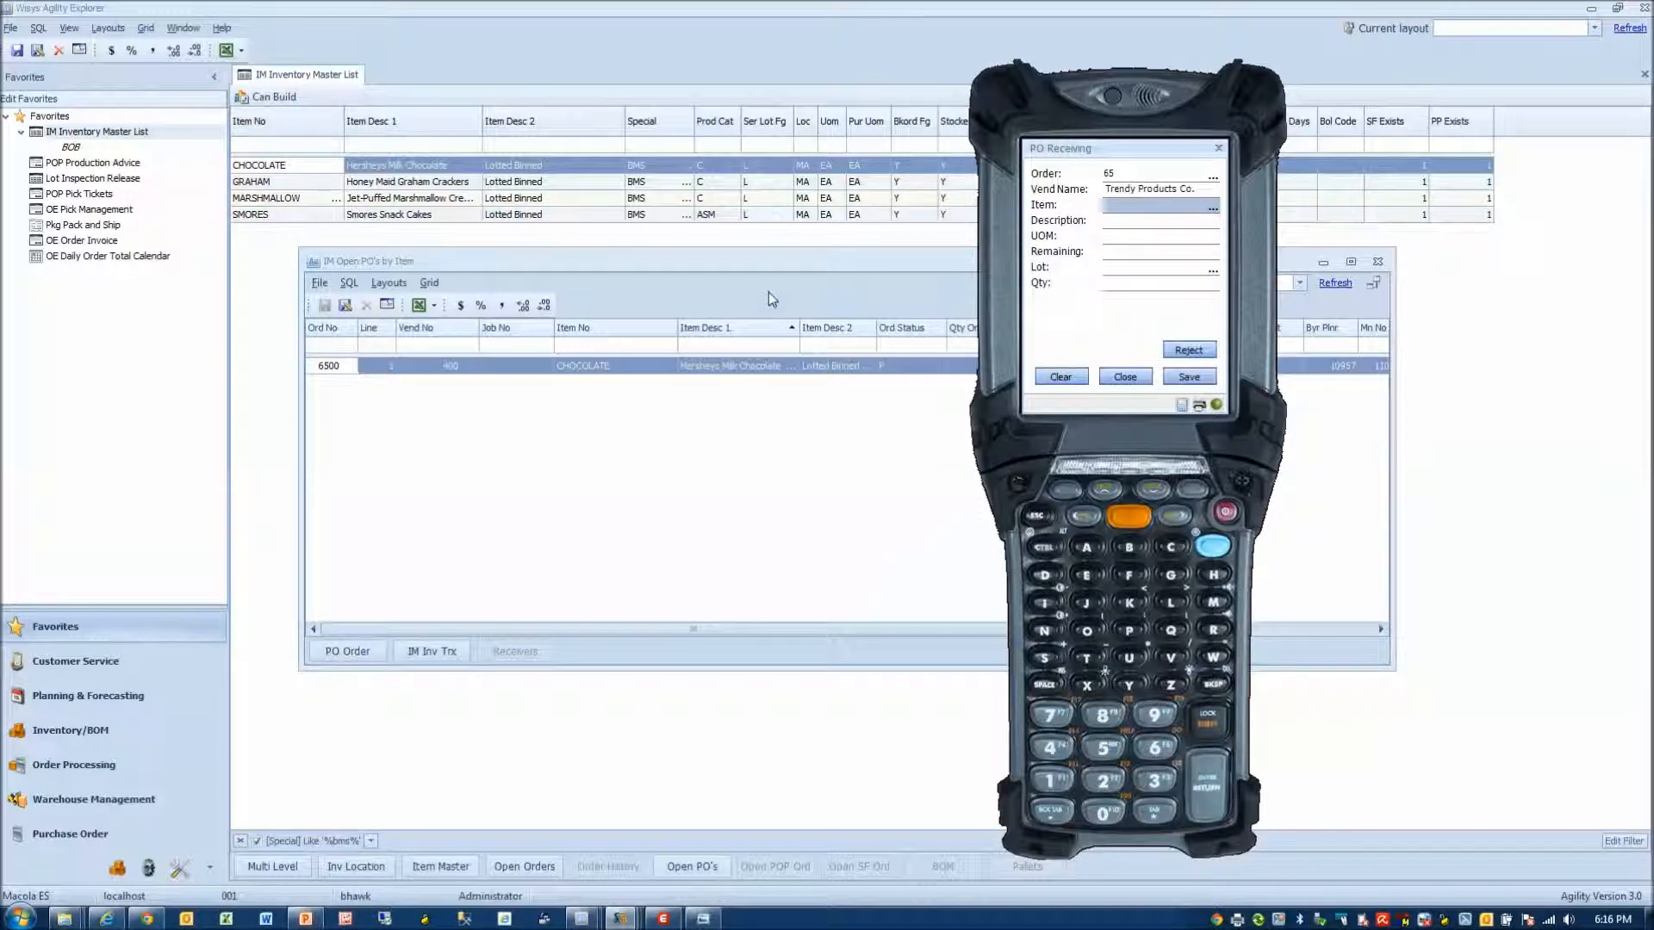
pyautogui.click(1133, 381)
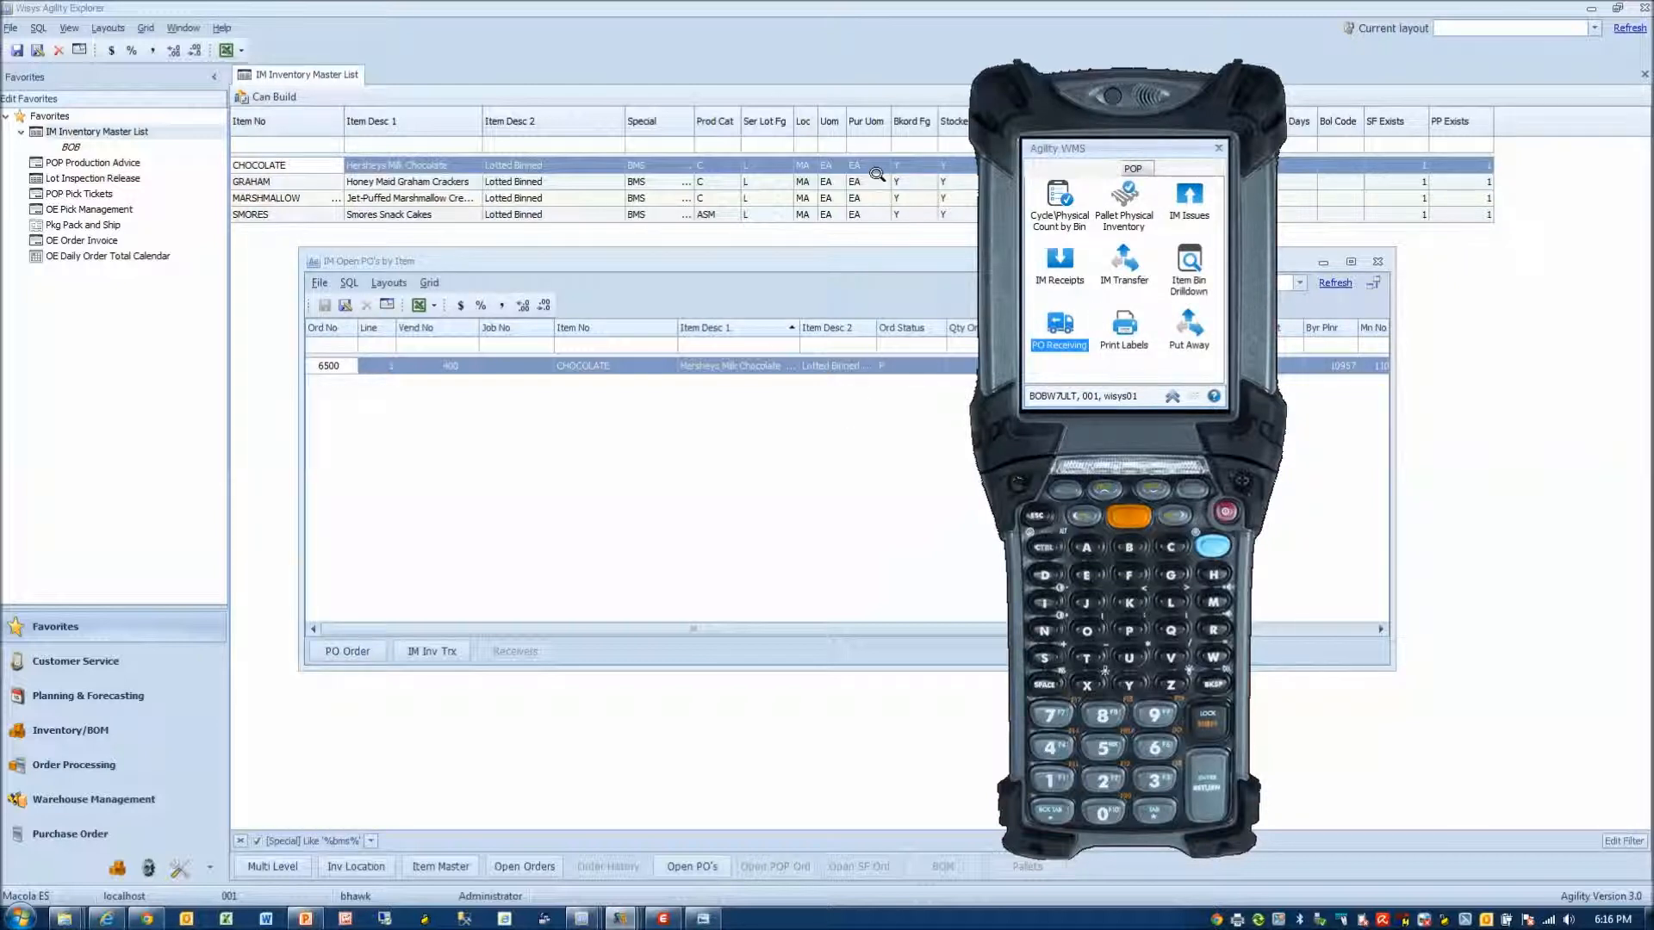
# - Return to Agility Explorer, close the open purchase orders list and bring up the multi-level view of item CHOCOLATE
pyautogui.click(500, 261)
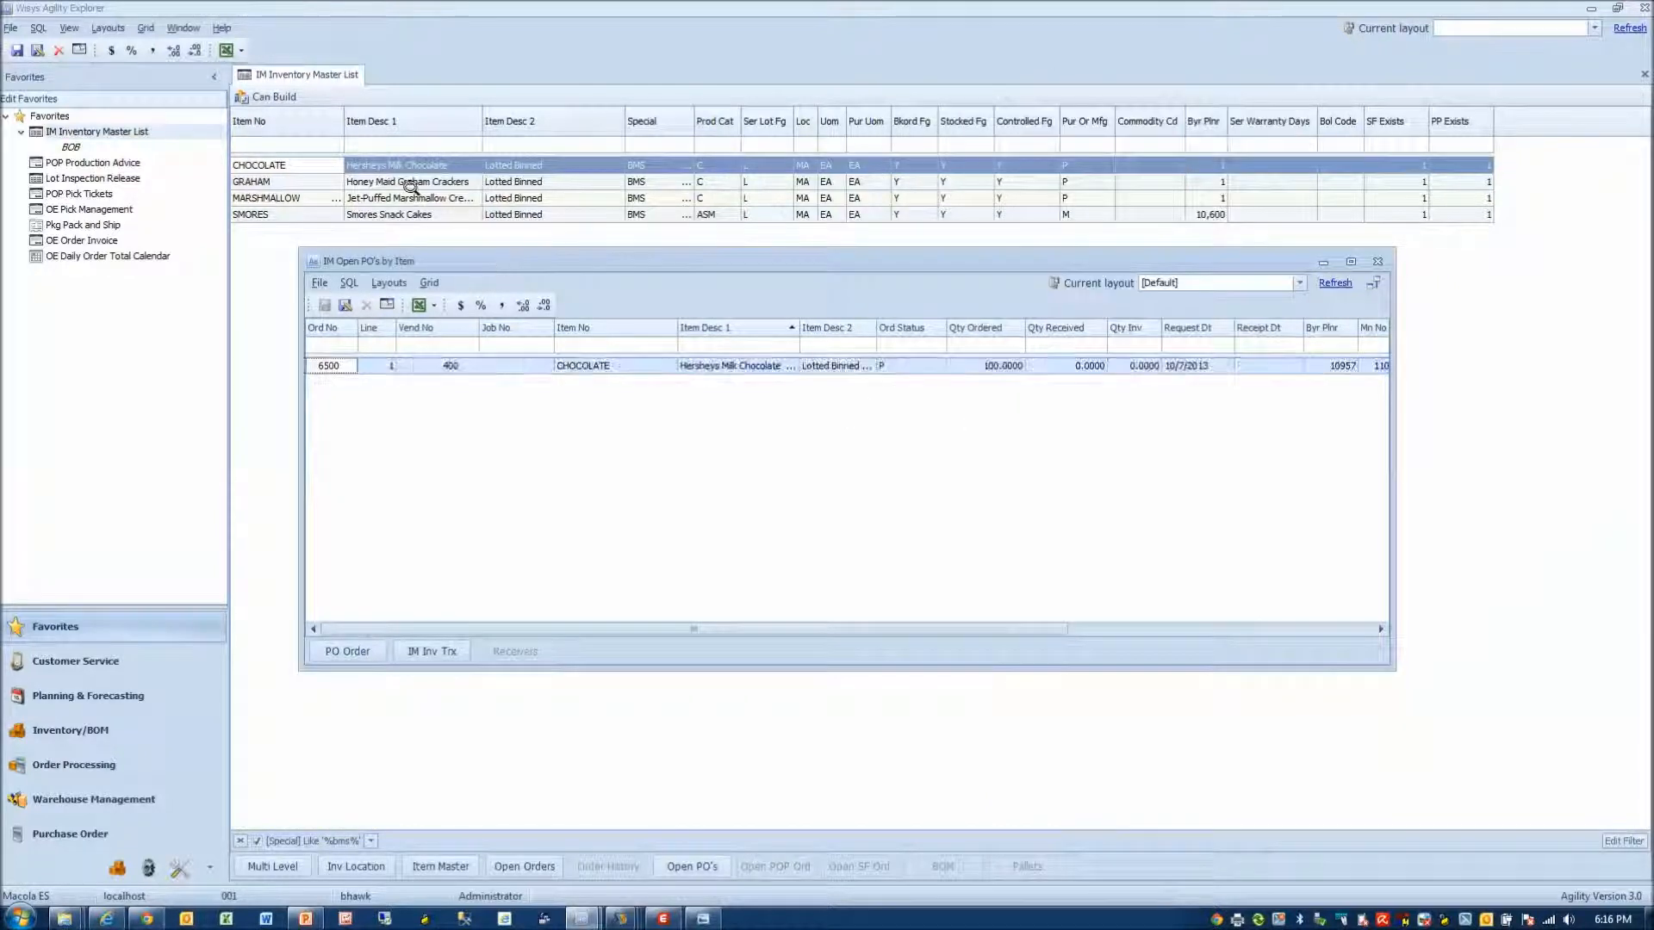
pyautogui.click(408, 166)
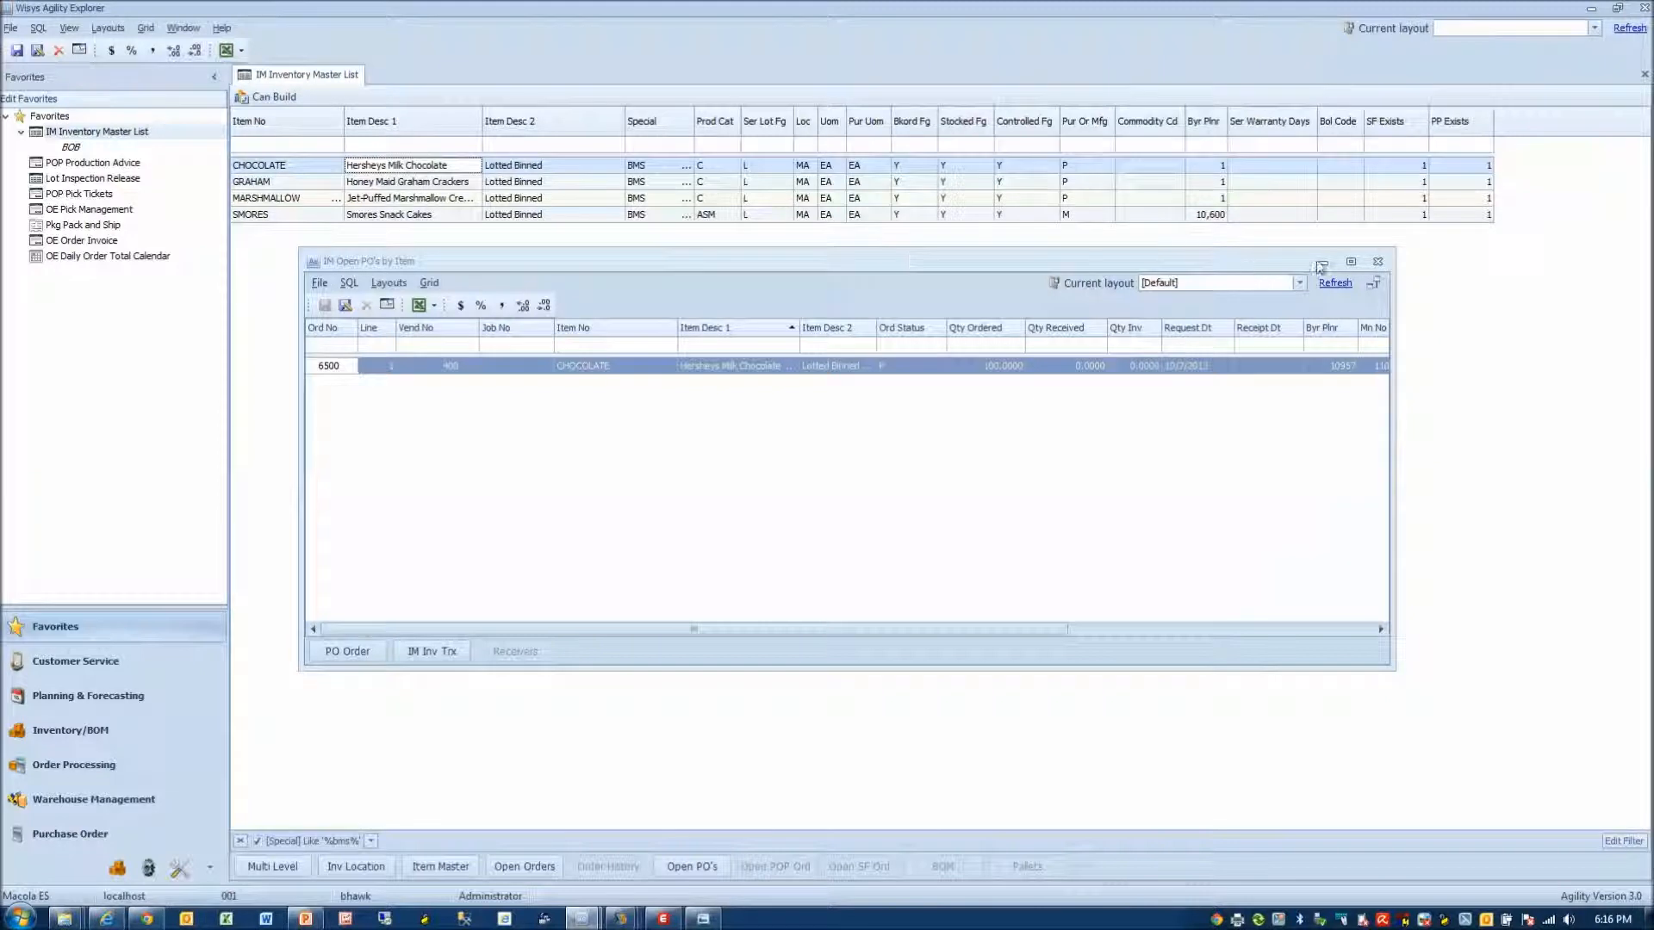
pyautogui.click(1378, 263)
pyautogui.click(284, 166)
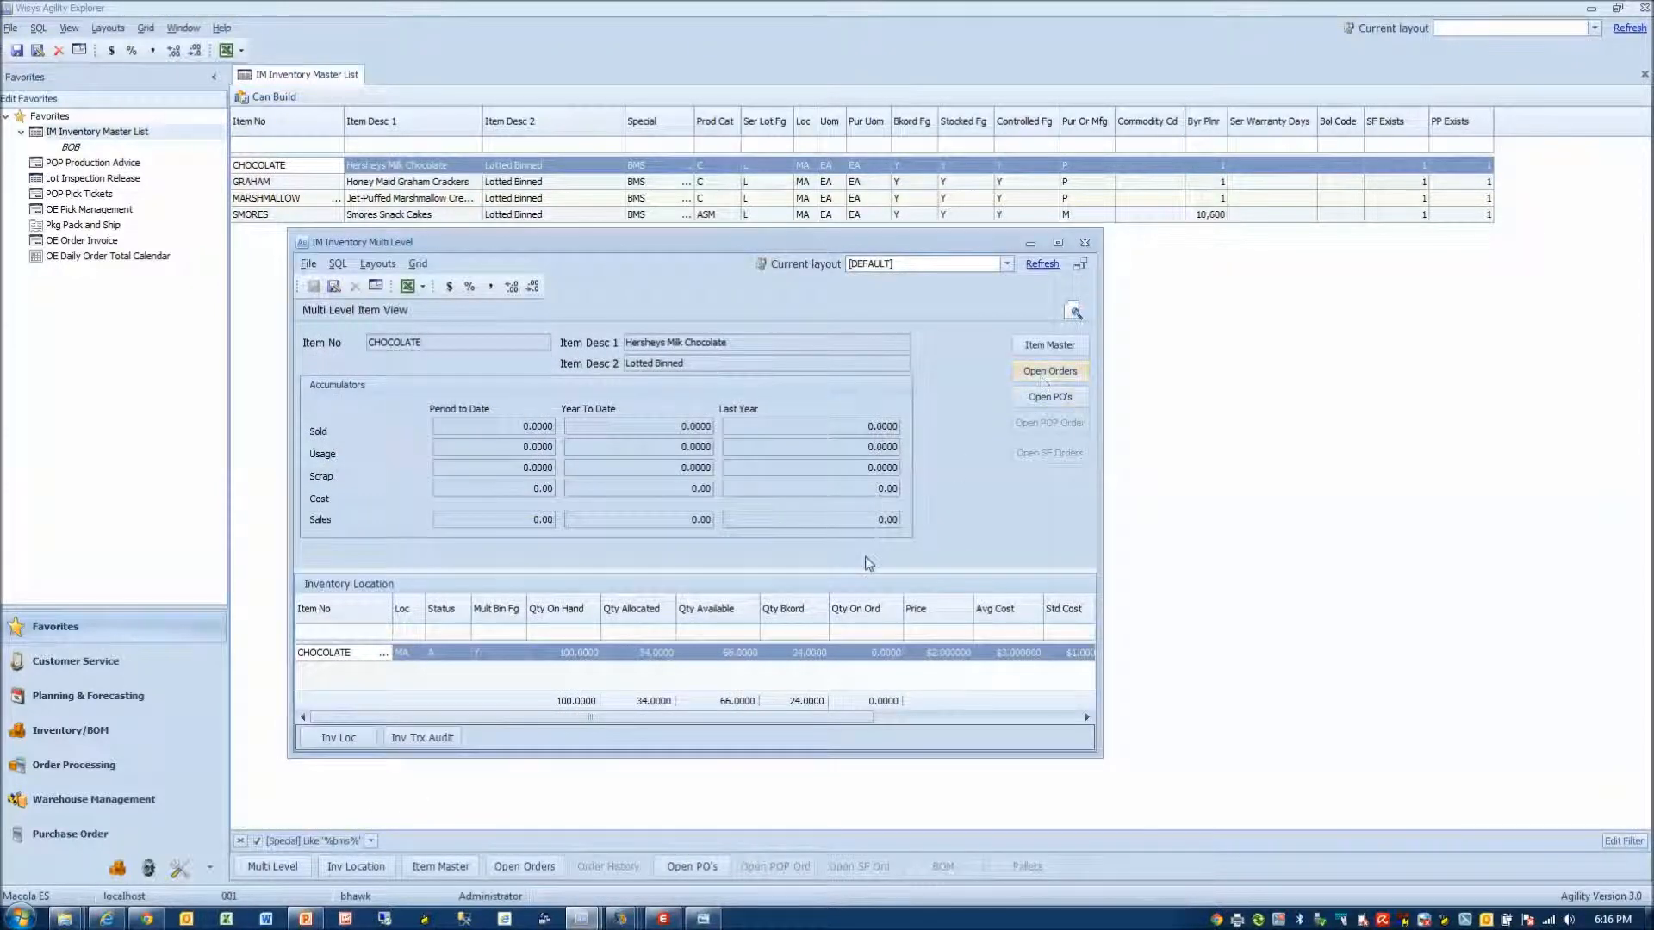
# - Examine the serial/lot records of CHOCOLATE's MA inventory location, and close the detail windows
pyautogui.click(332, 738)
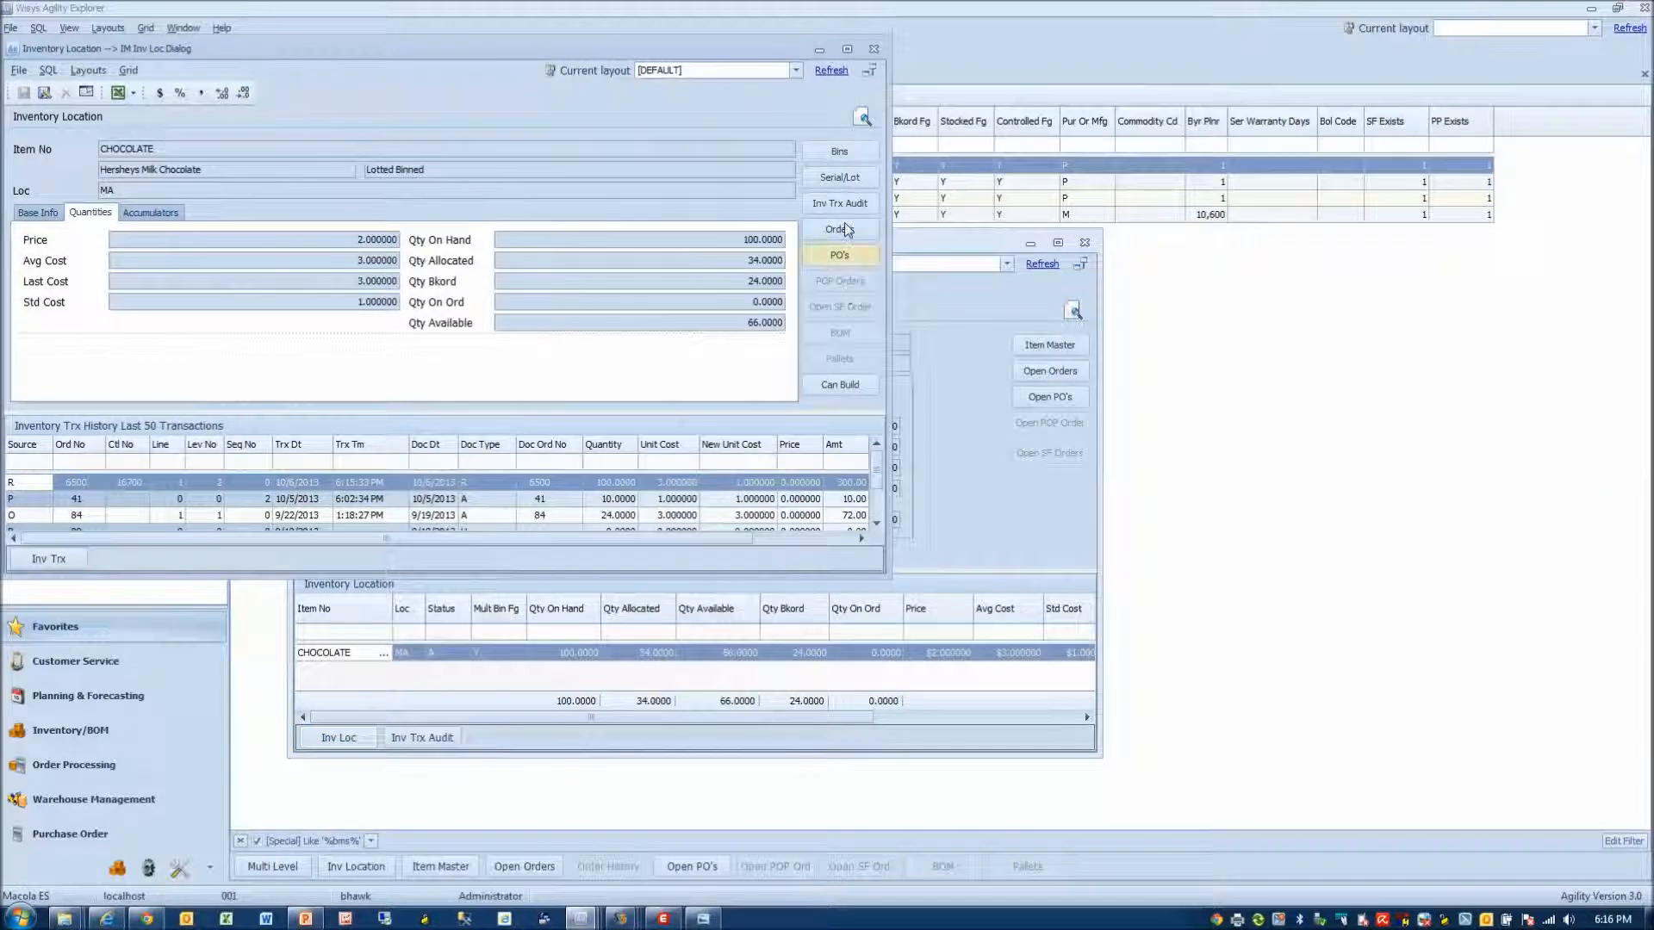
pyautogui.click(841, 177)
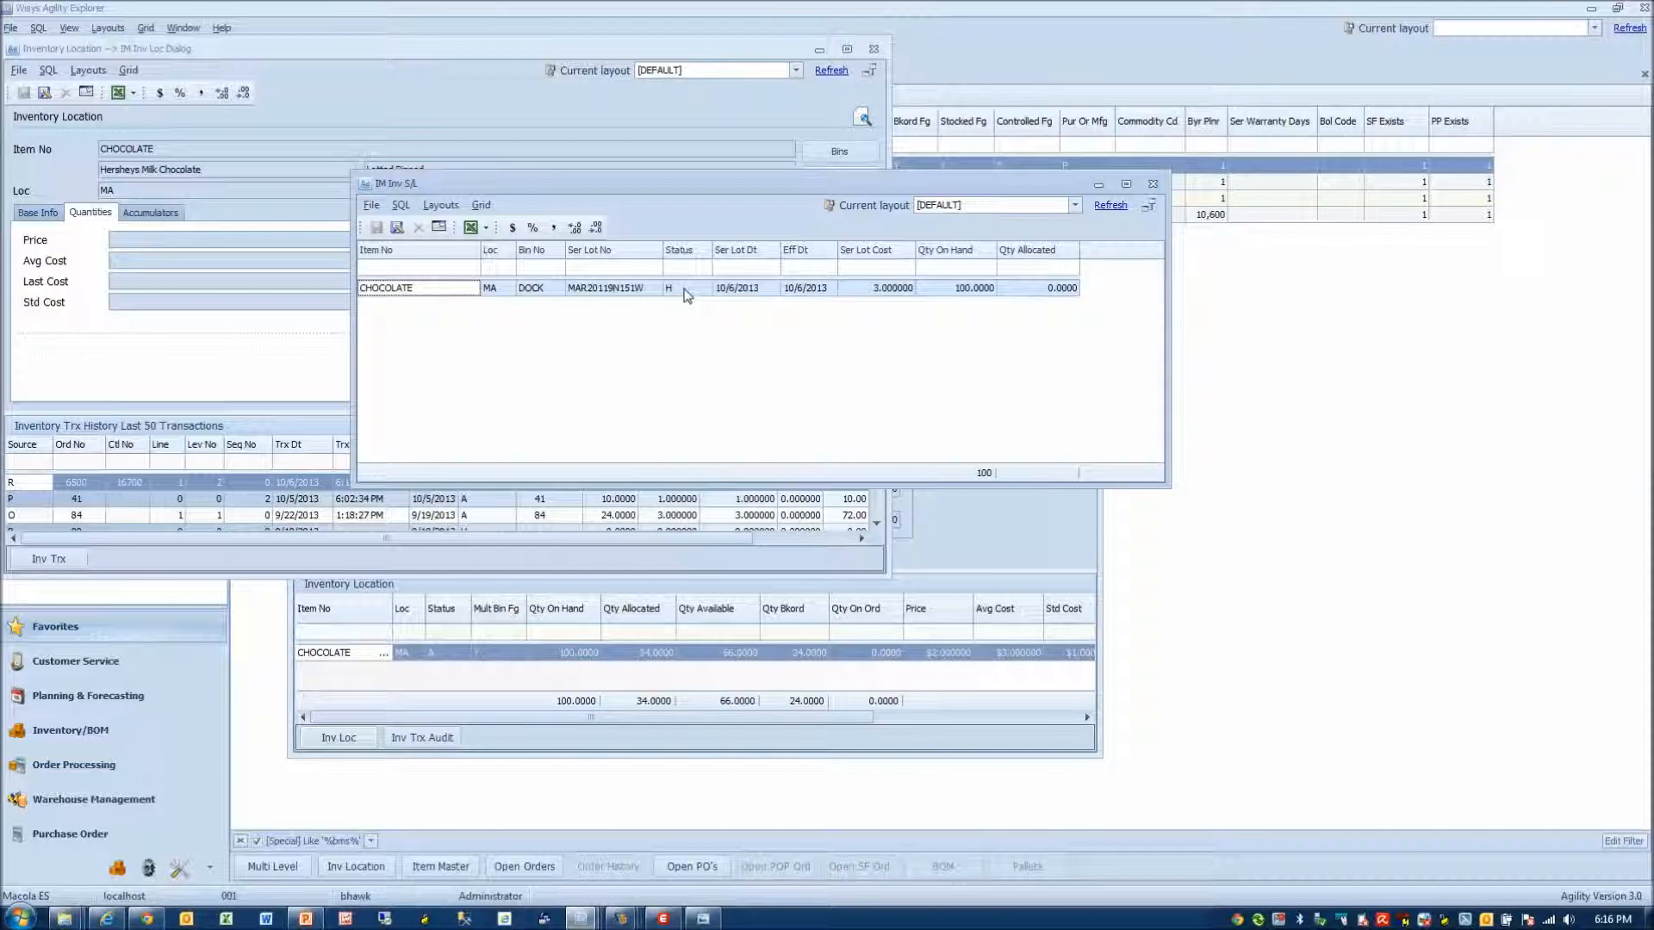
pyautogui.click(1154, 185)
pyautogui.click(875, 50)
pyautogui.click(1085, 242)
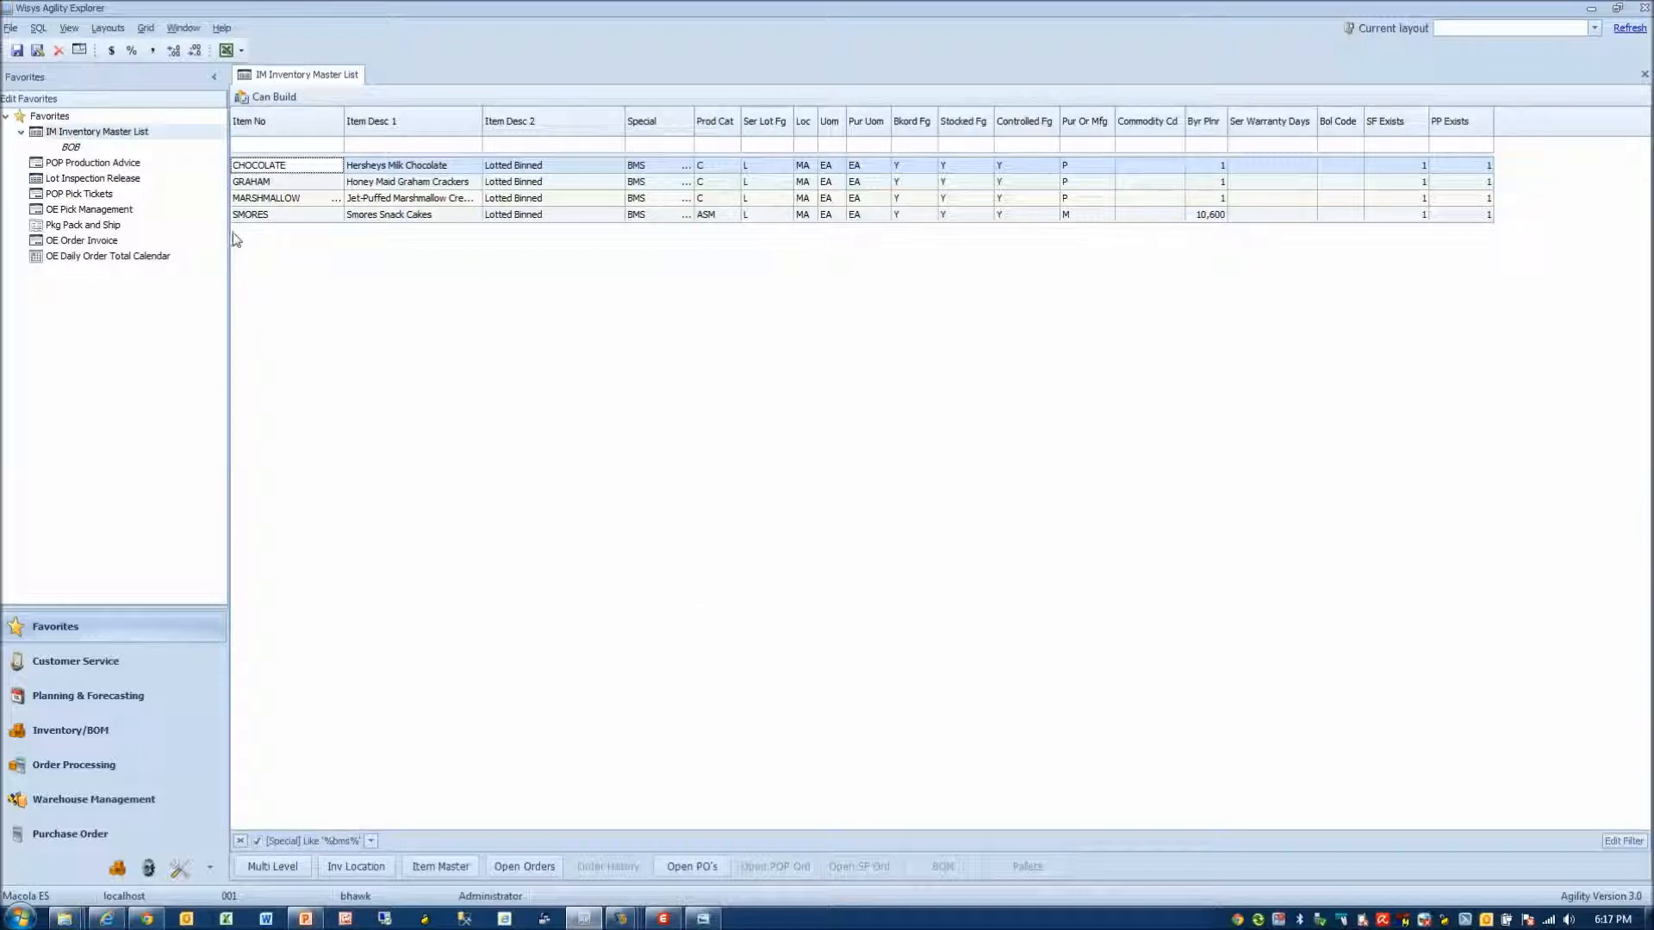
# - Release the held CHOCOLATE lot MAR20119N151W in Lot Inspection Release and close that list
pyautogui.doubleClick(112, 183)
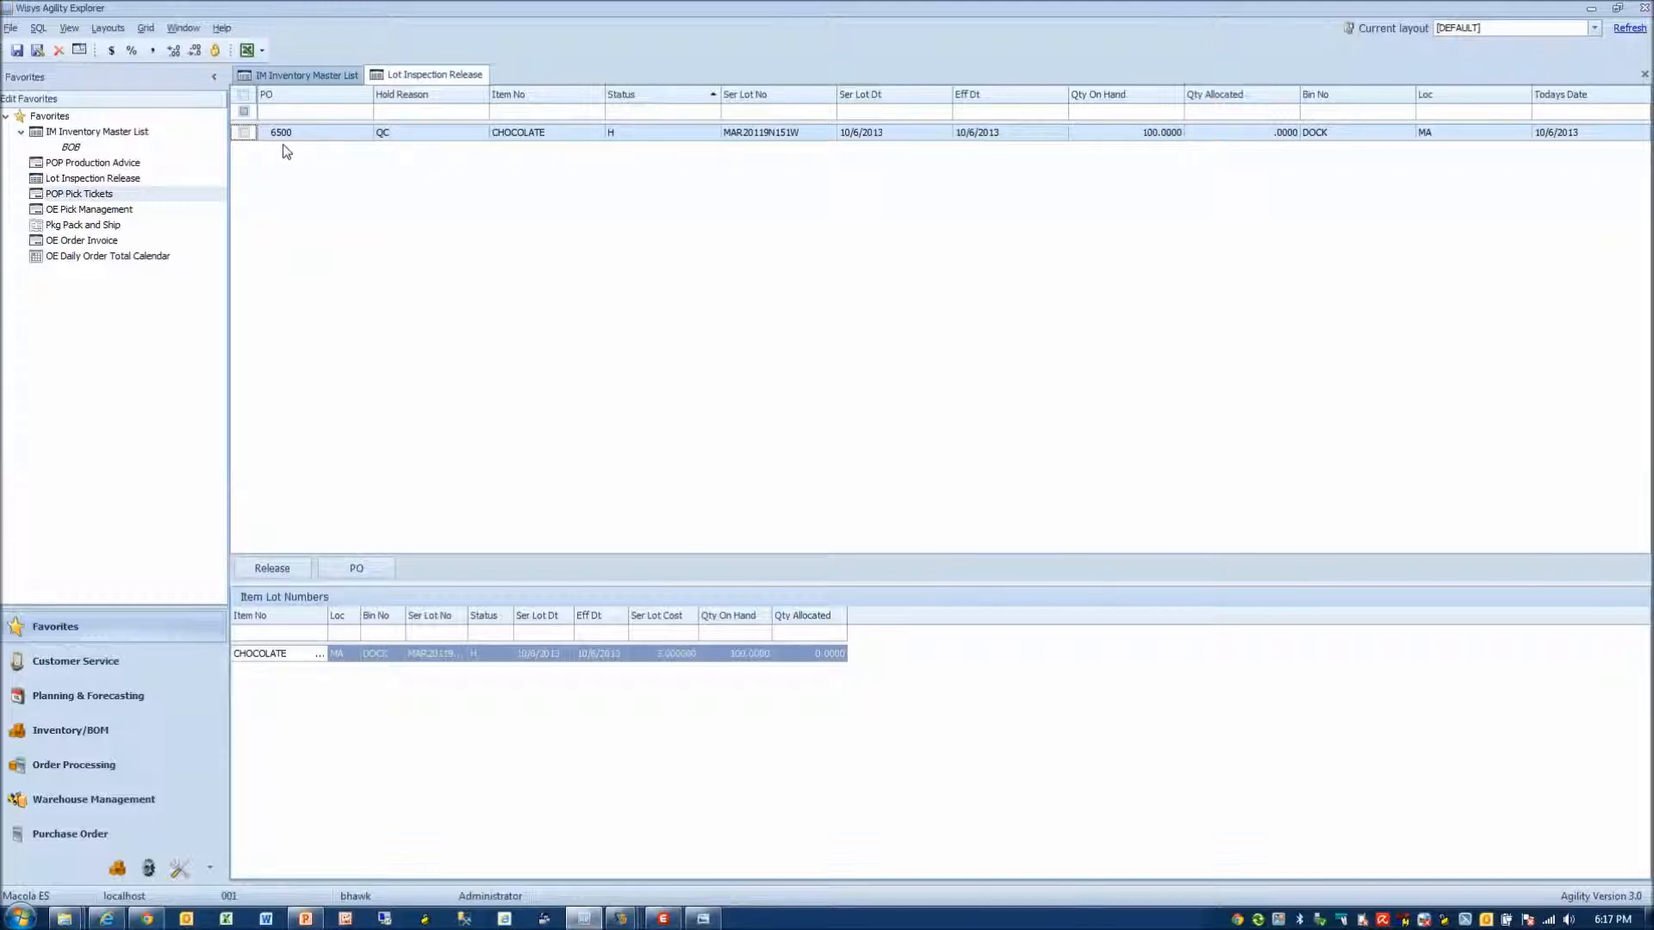
pyautogui.click(246, 132)
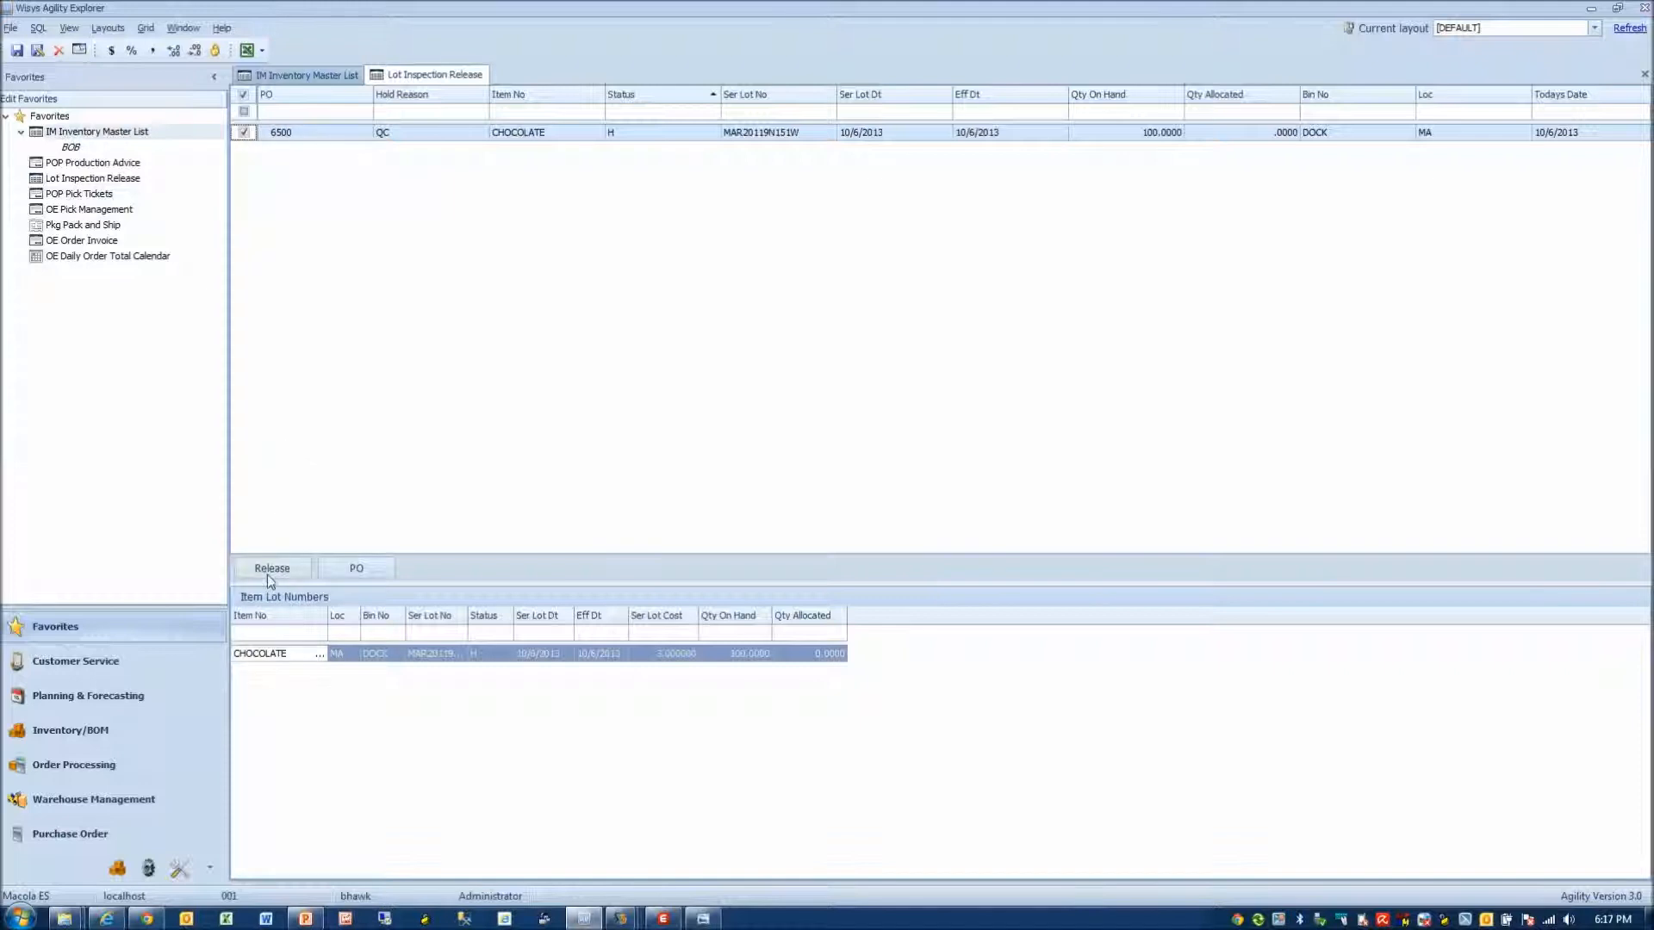
pyautogui.click(245, 134)
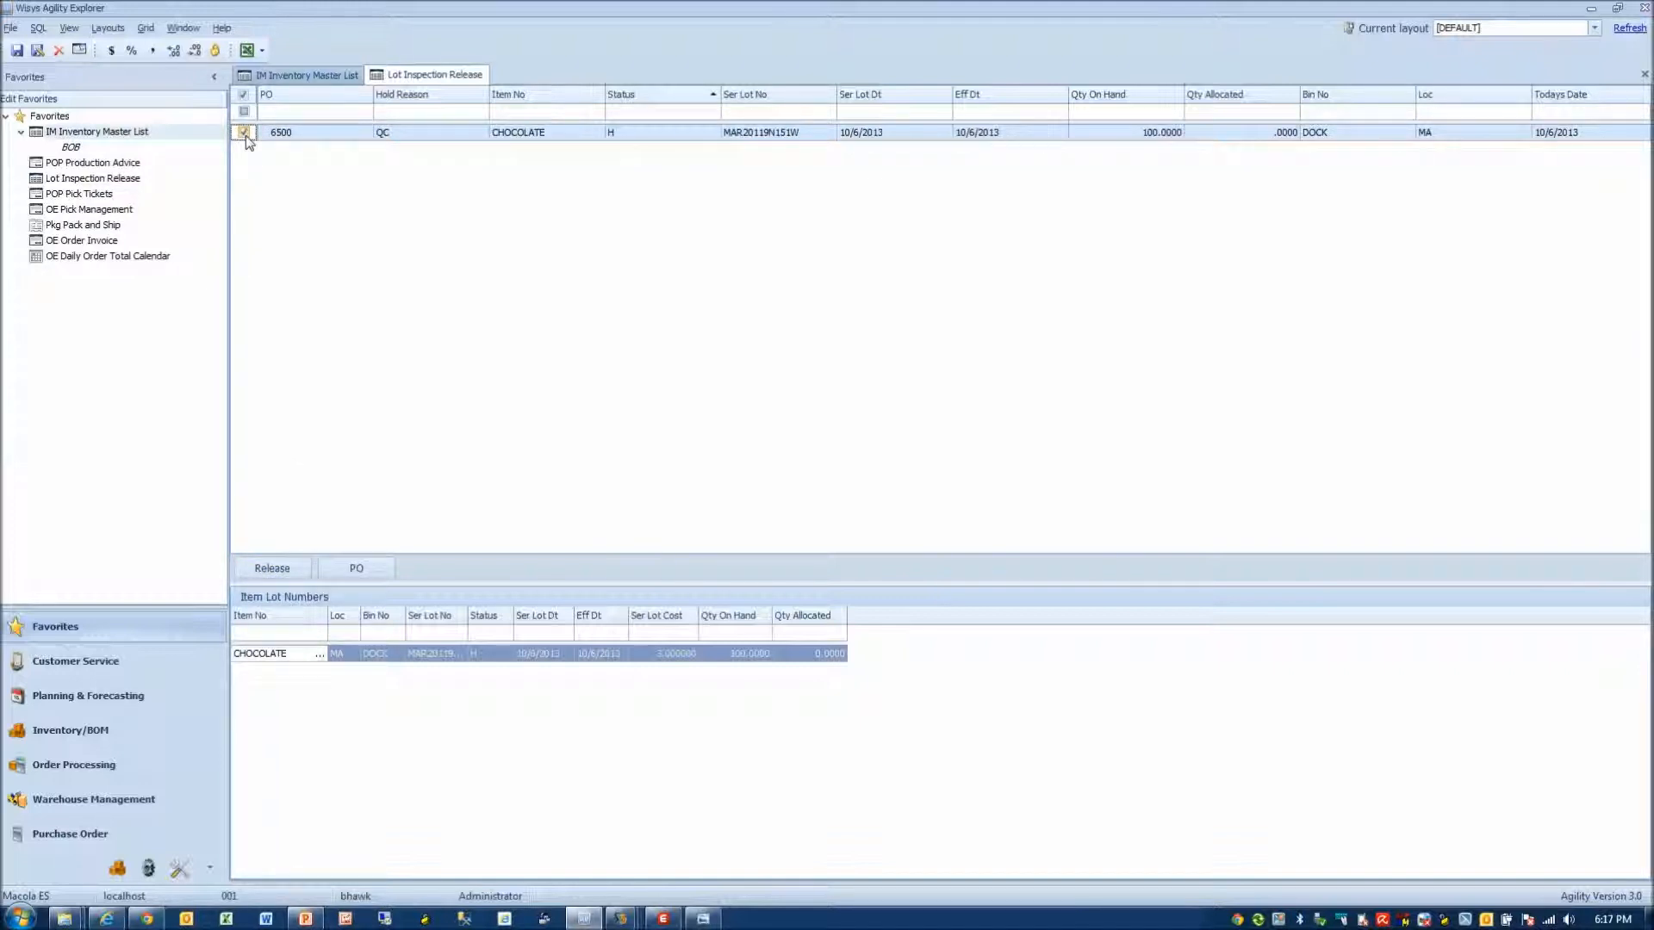
pyautogui.click(270, 570)
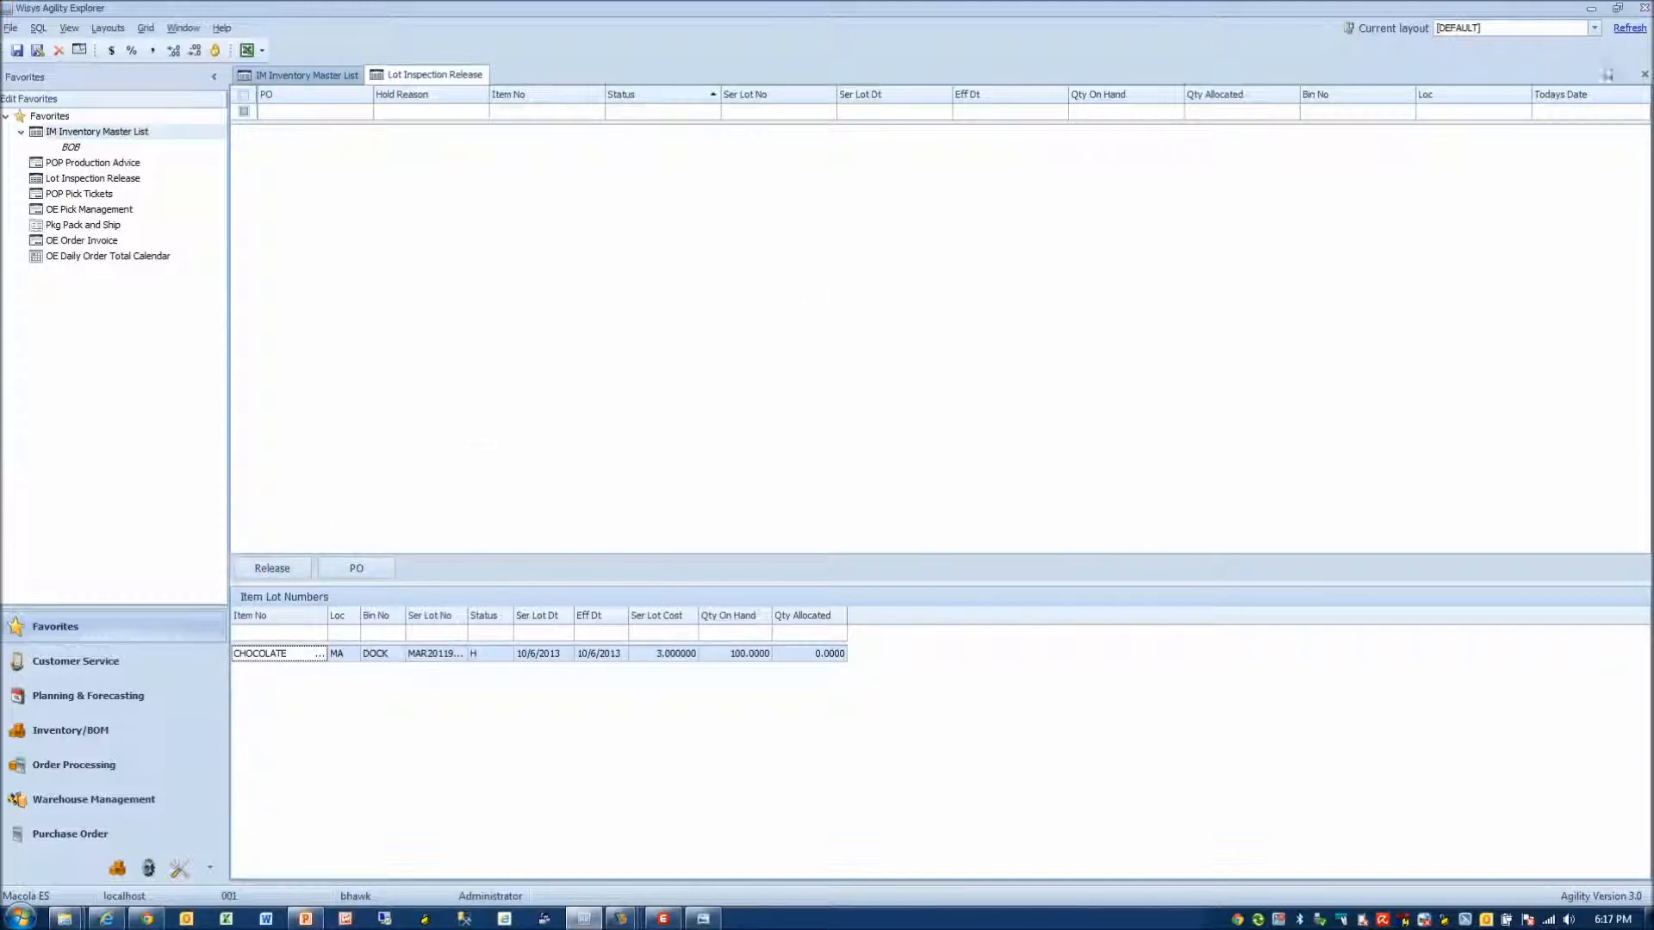
pyautogui.click(1645, 76)
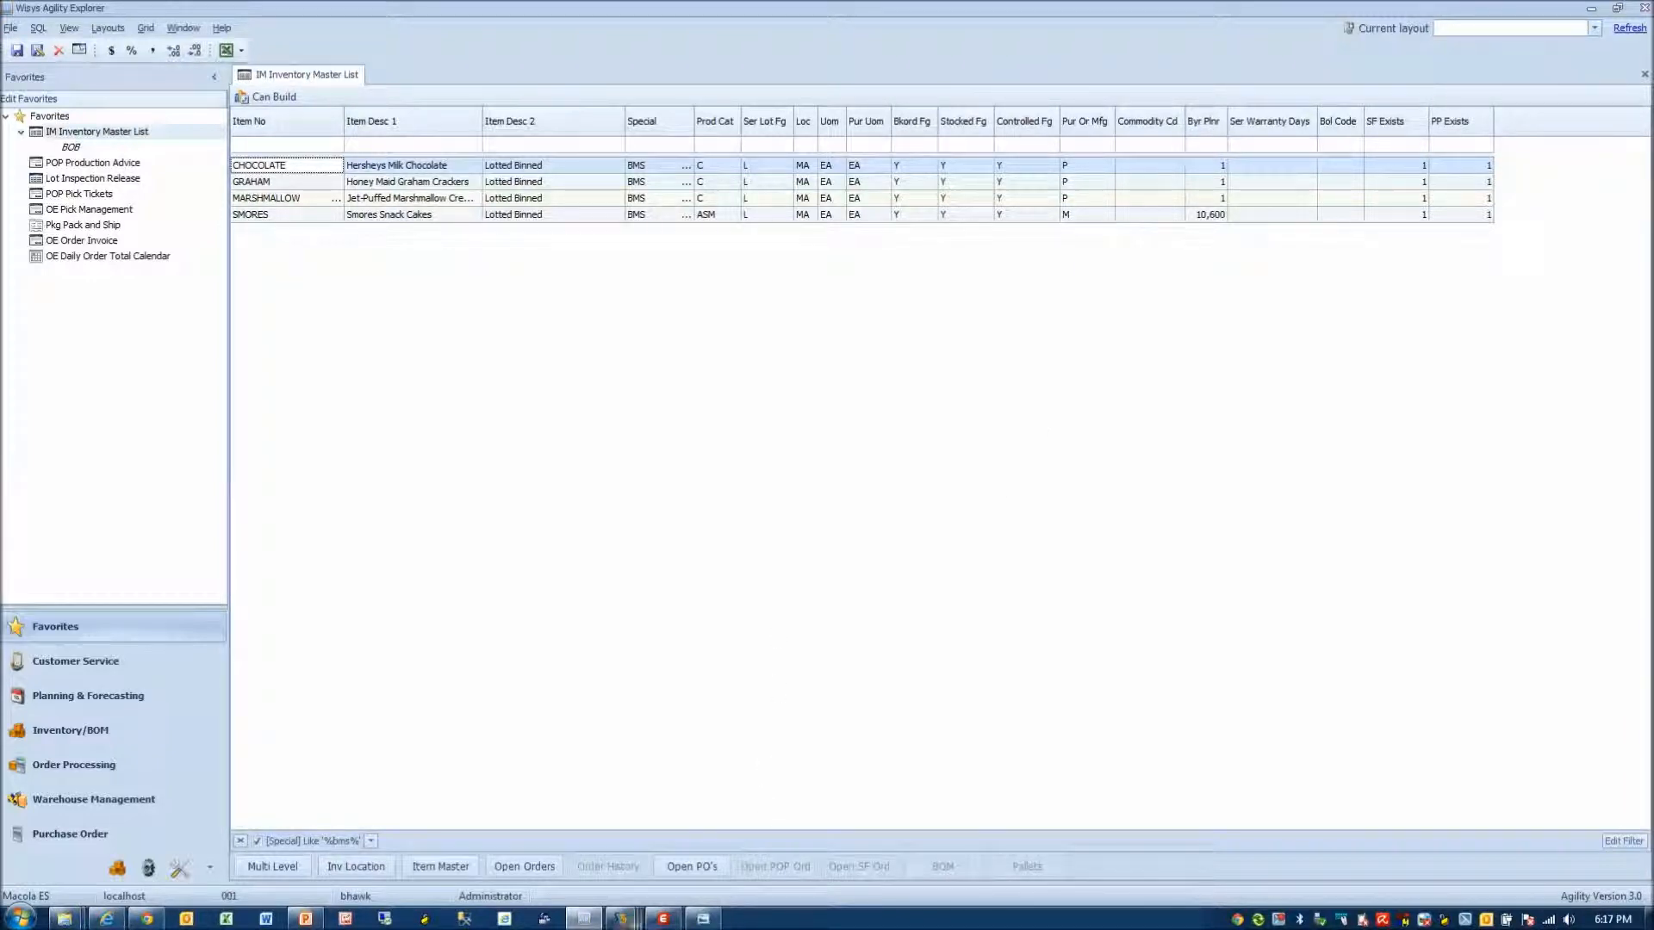
# - Switch to the Agility WMS handheld and save a put away of 100 units of item CHOCOLATE into bin A100
pyautogui.moveTo(620, 919)
pyautogui.click(622, 834)
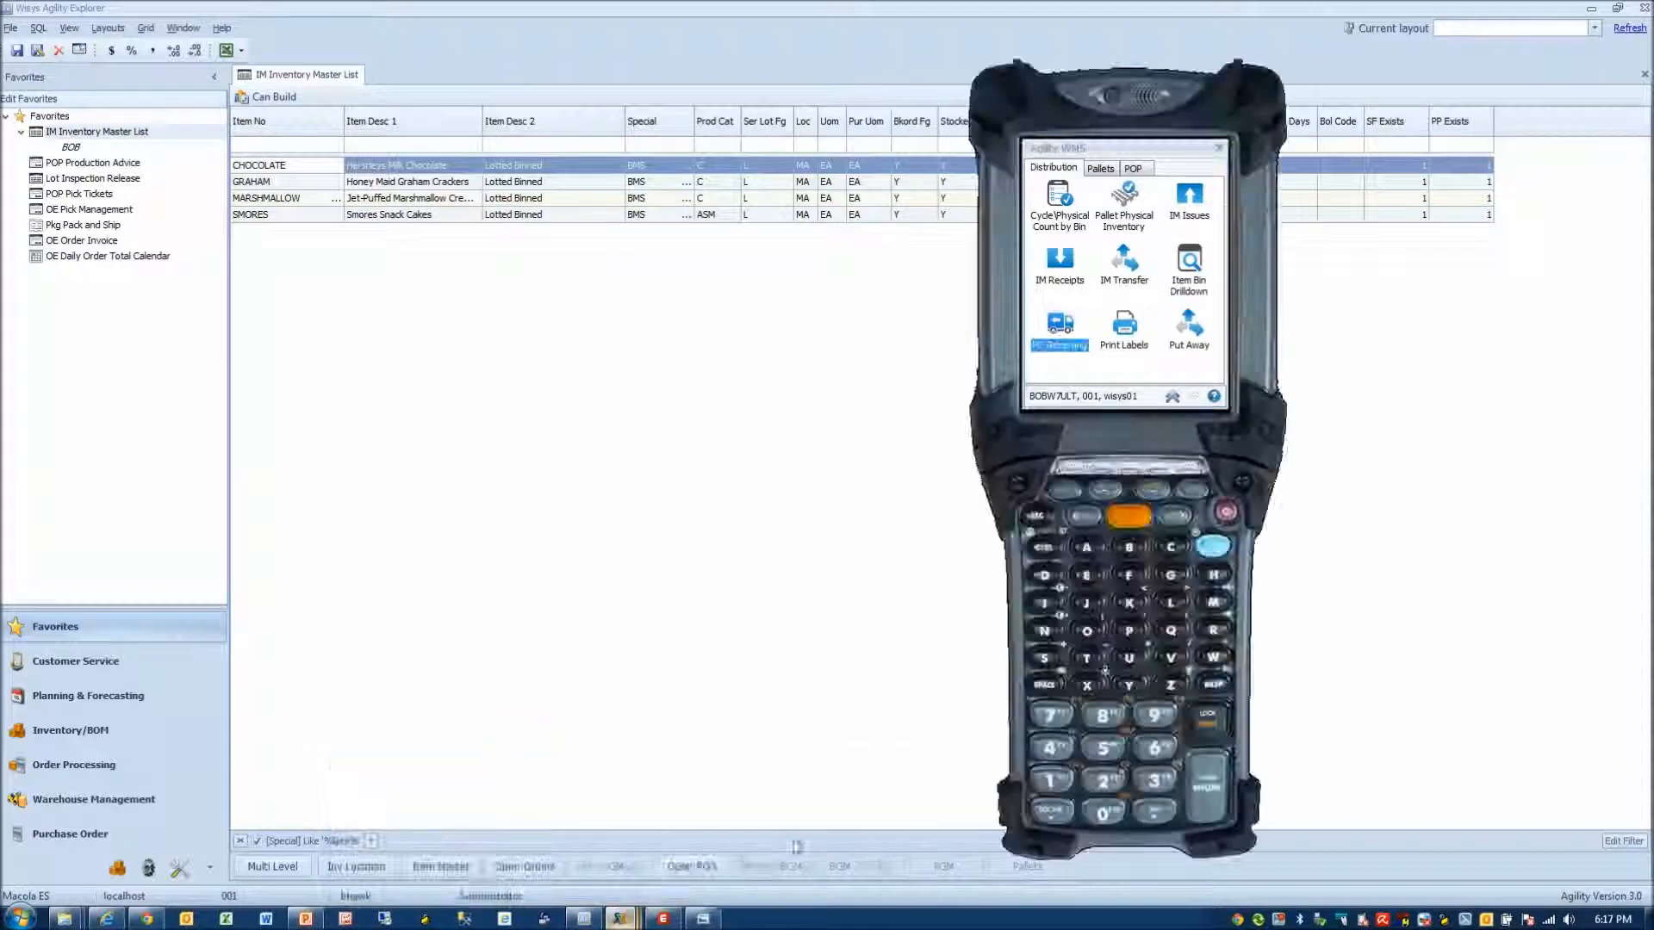
pyautogui.click(1193, 334)
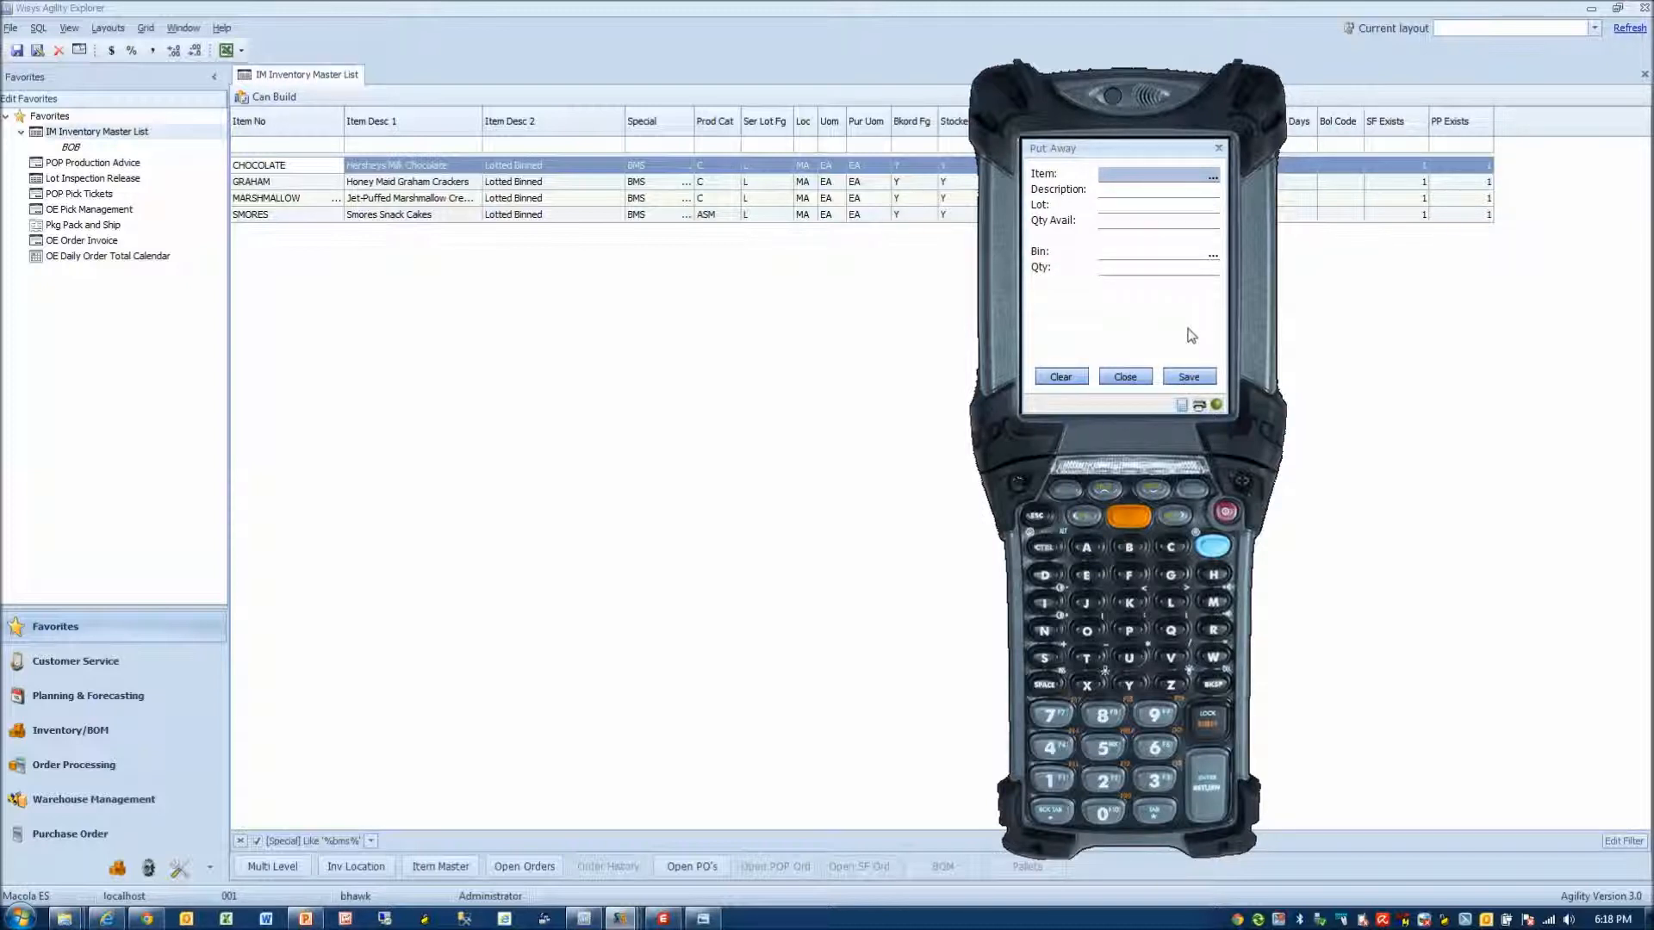
pyautogui.write('CHOCOLATE')
pyautogui.press('Return')
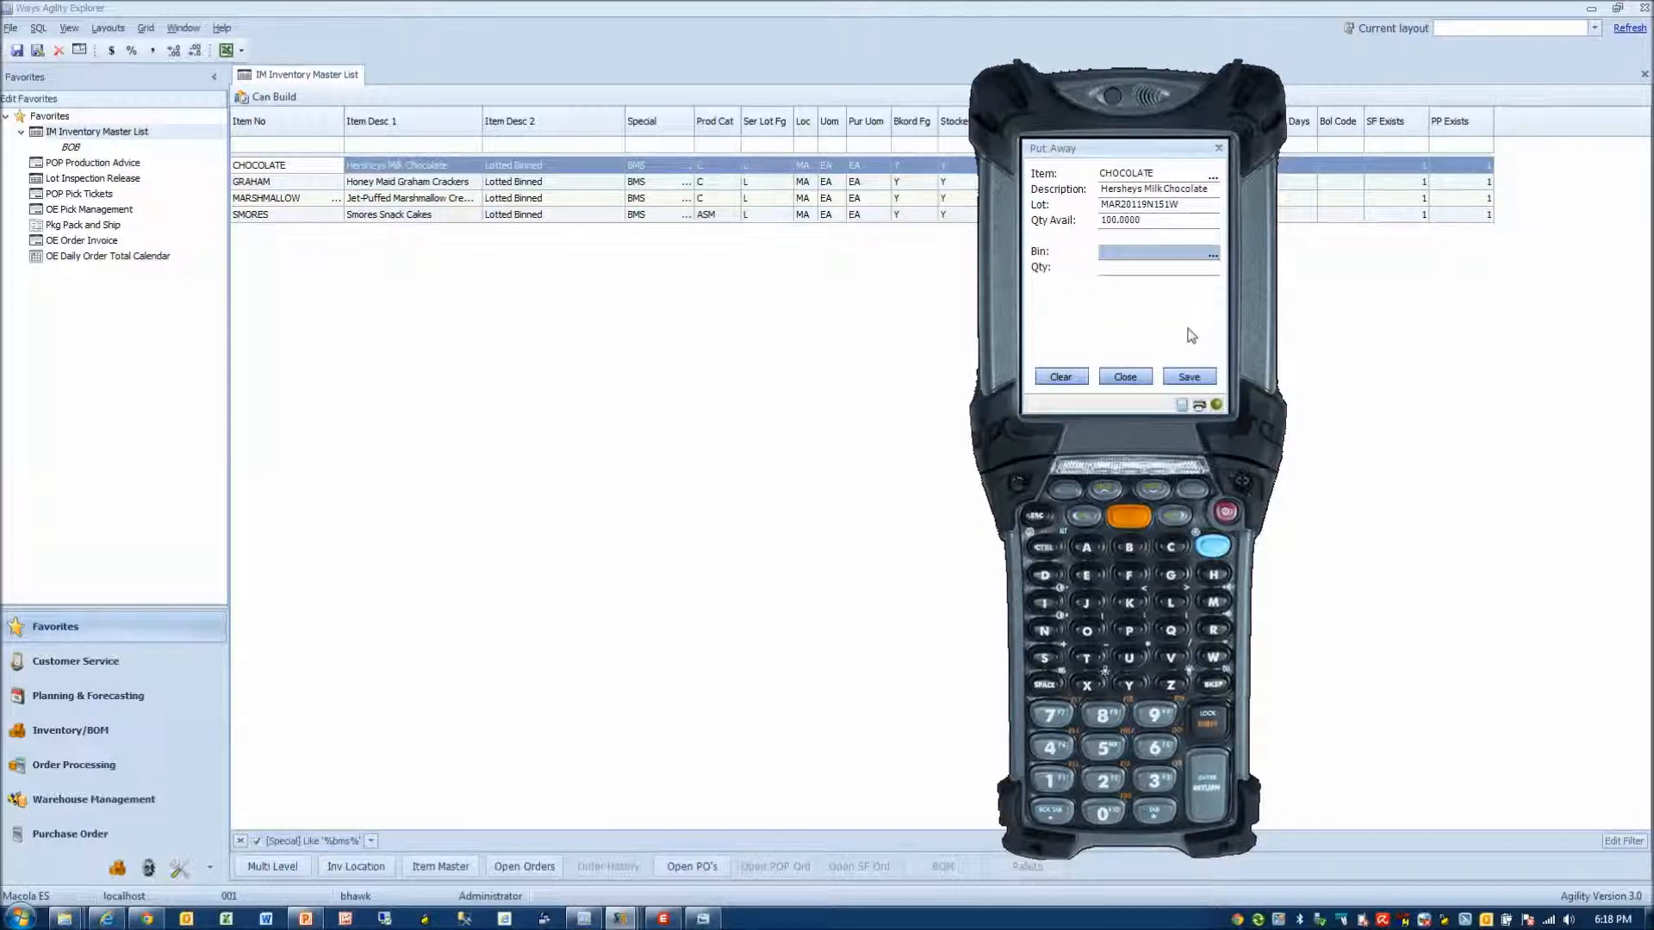
pyautogui.write('A100')
pyautogui.press('Return')
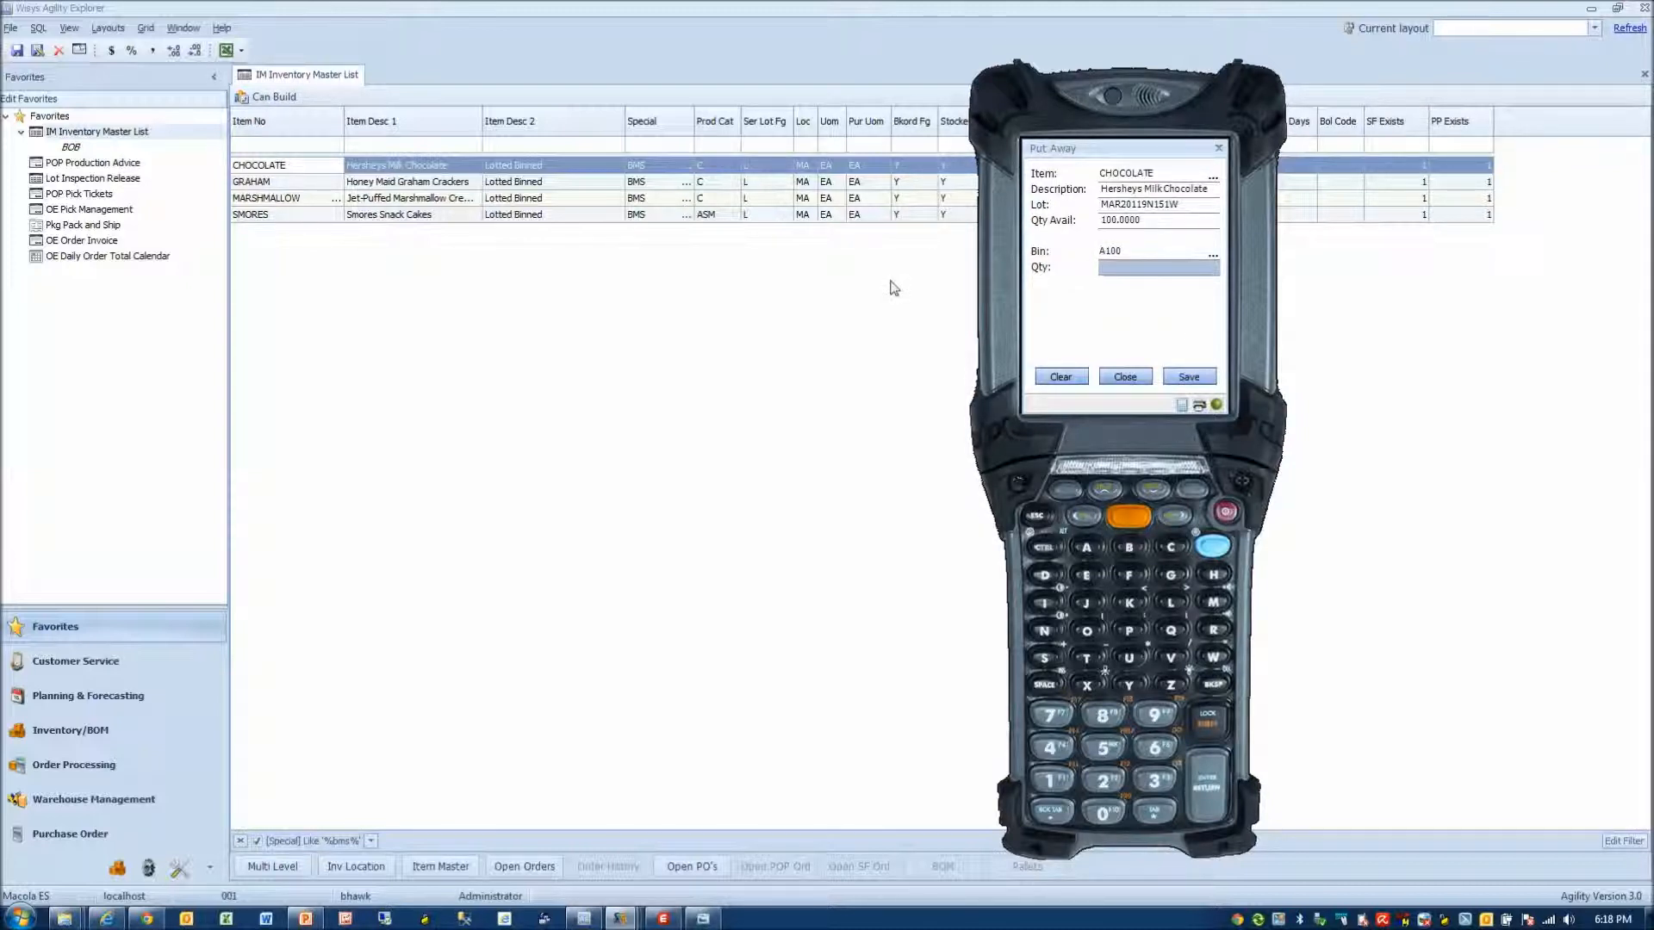
pyautogui.write('100')
pyautogui.press('Return')
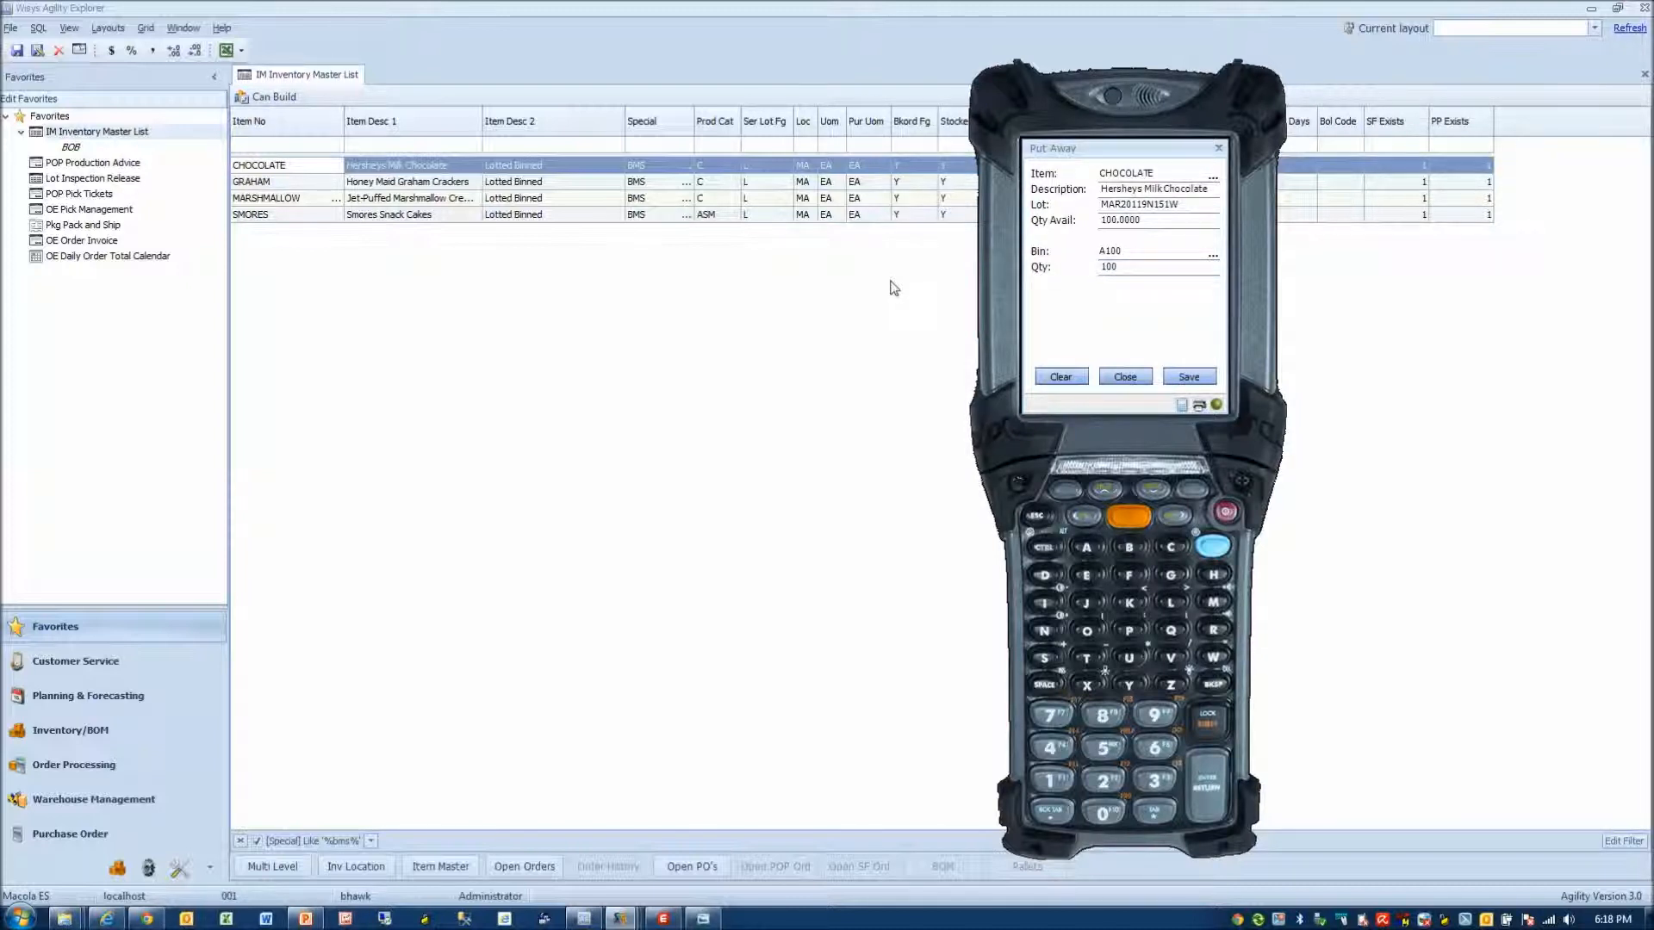
pyautogui.click(1189, 378)
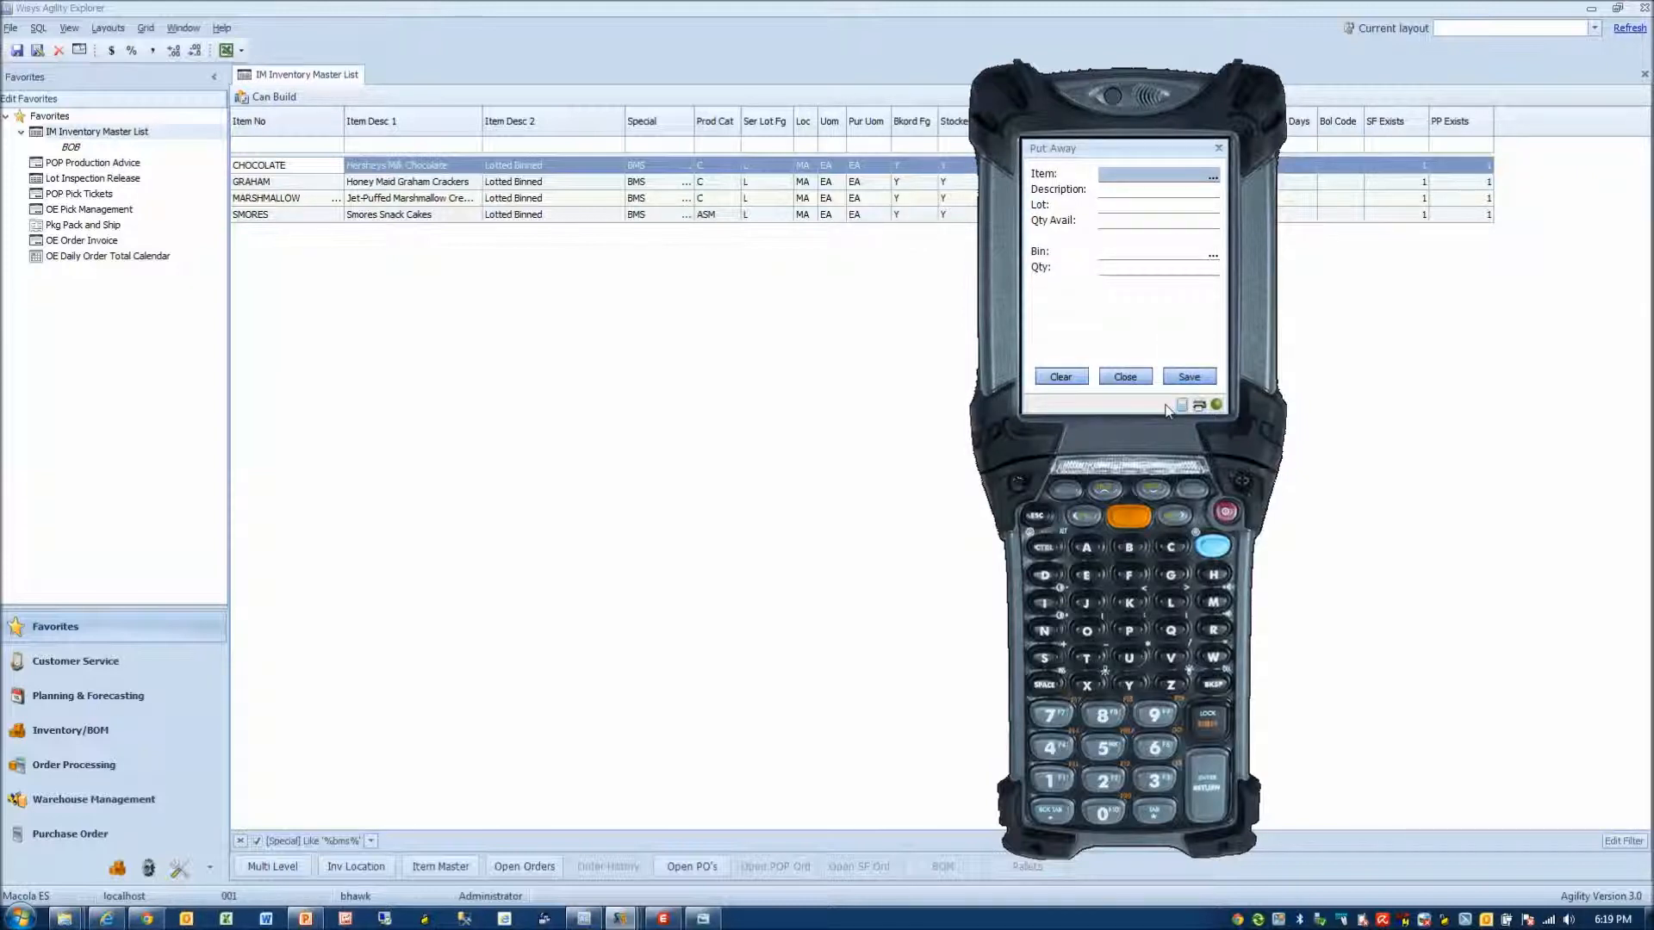
# - Return to Agility Explorer and examine the A100 and DOCK bin records of CHOCOLATE's MA inventory location
pyautogui.click(317, 170)
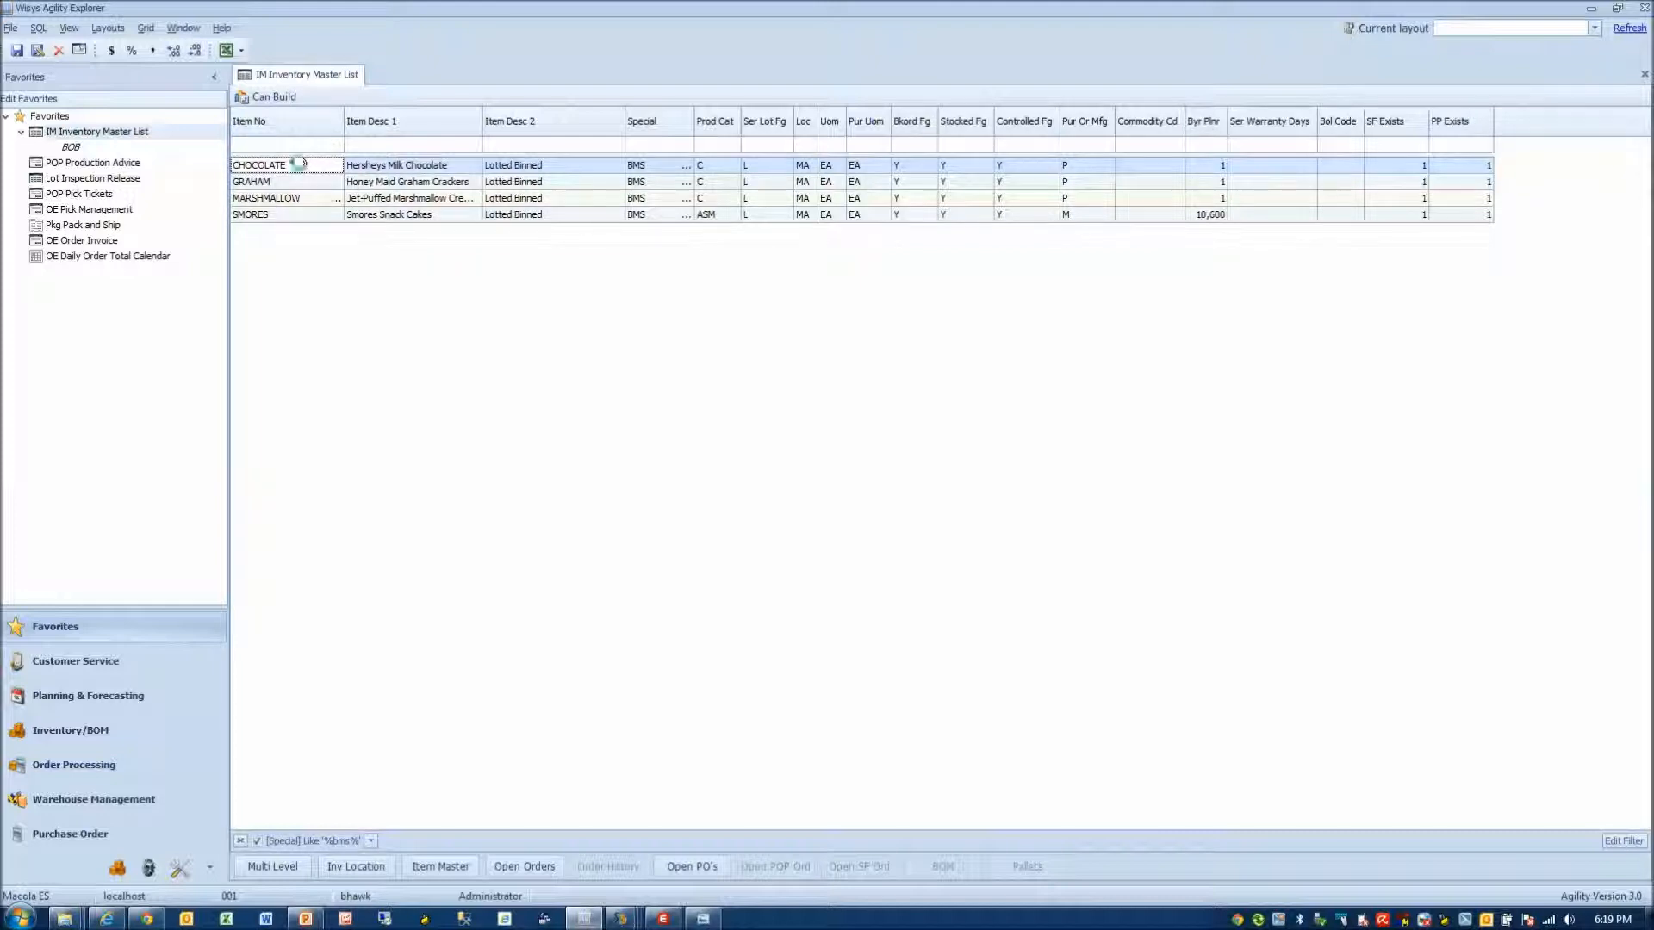
pyautogui.doubleClick(301, 169)
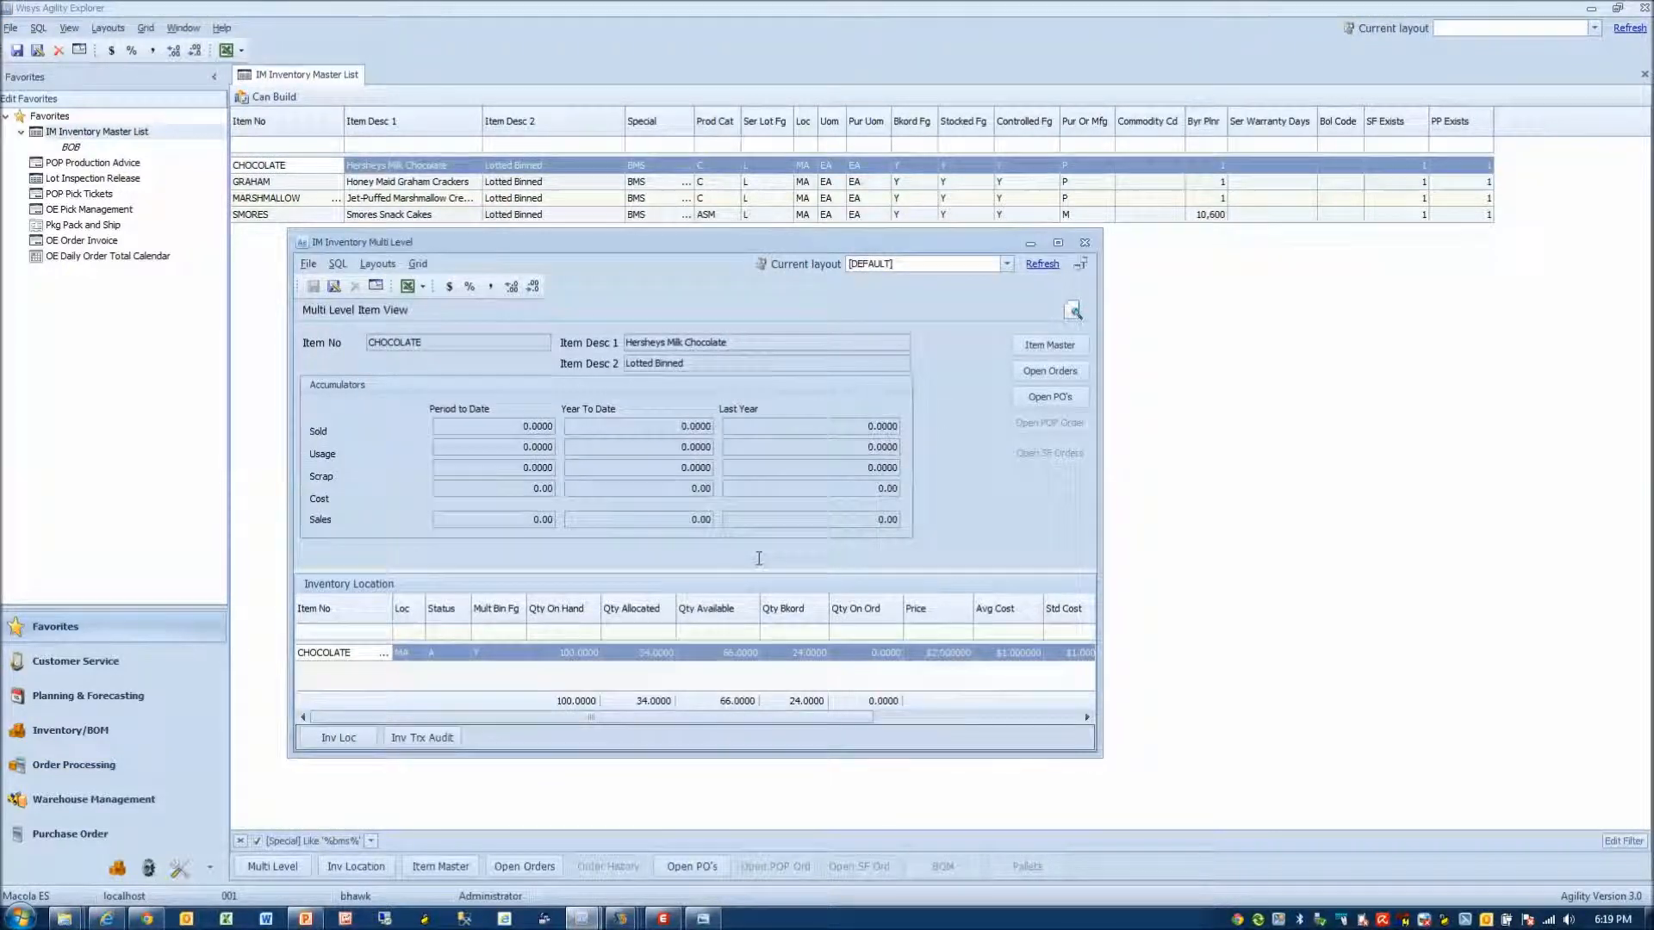
pyautogui.click(338, 739)
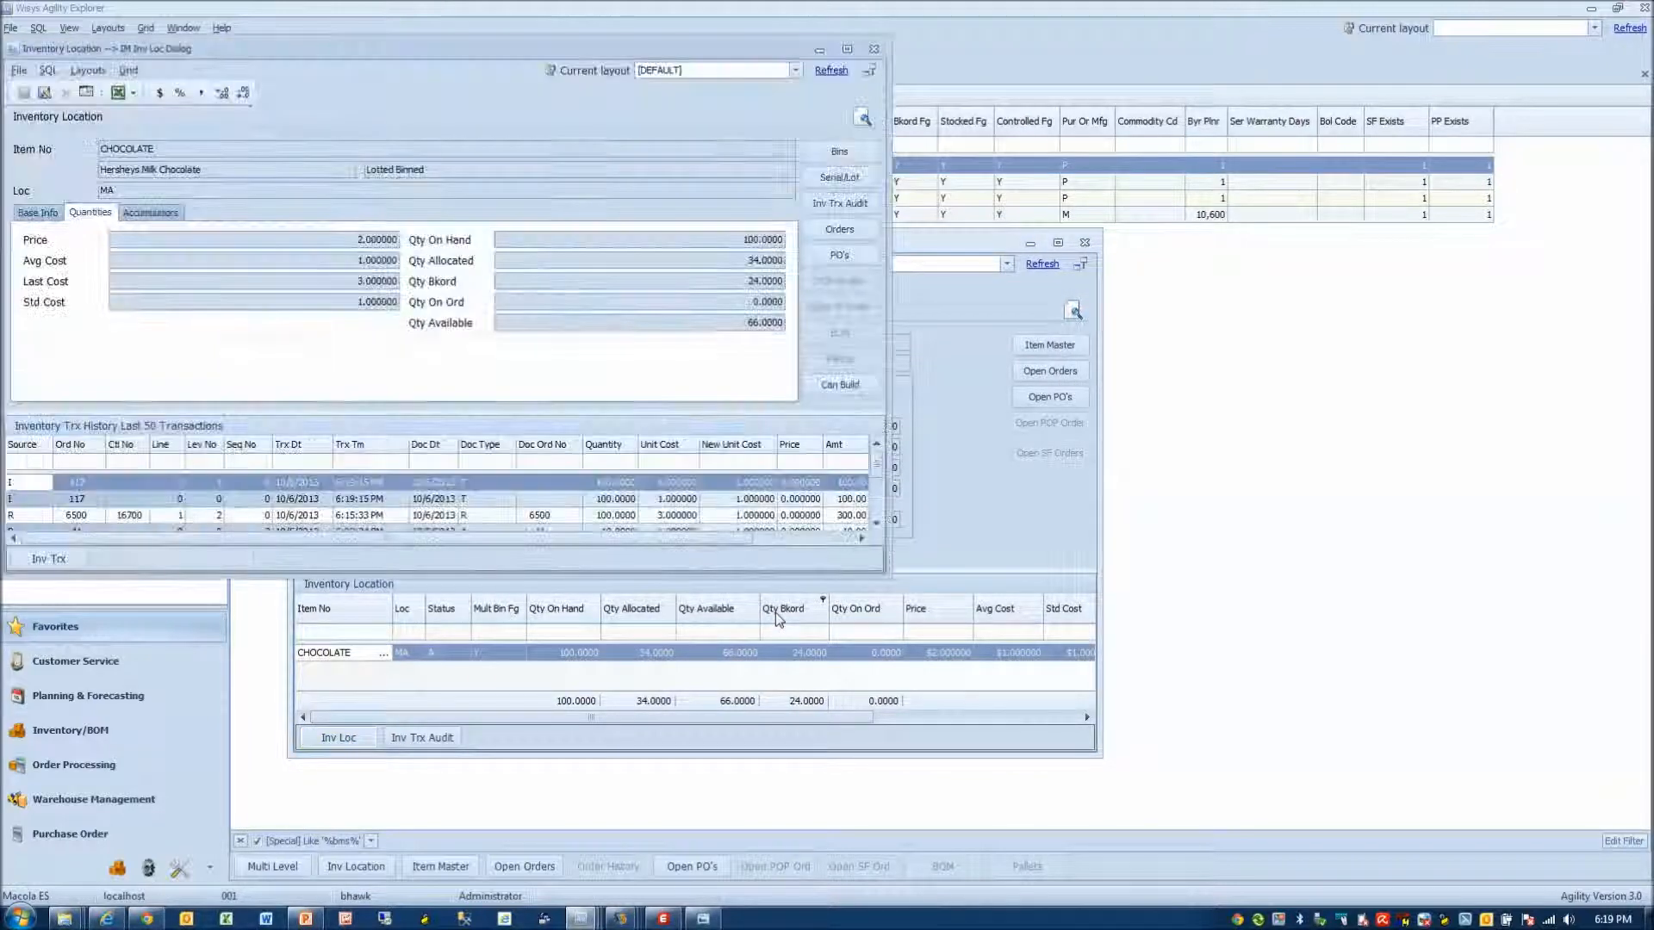
pyautogui.click(831, 156)
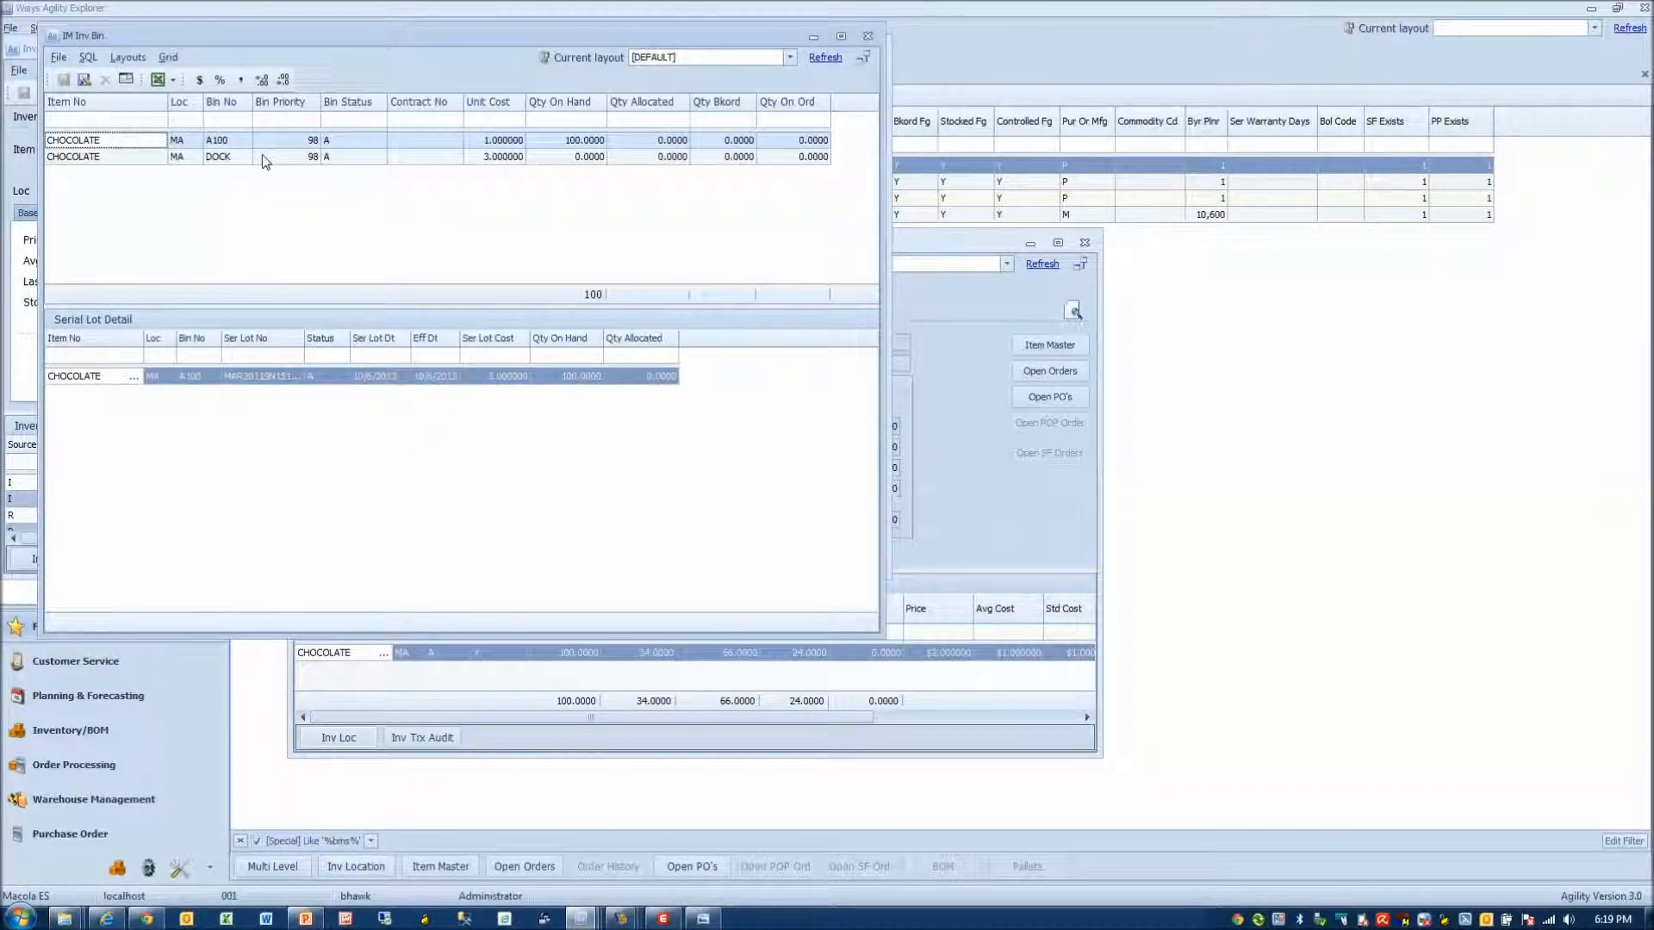
pyautogui.click(216, 142)
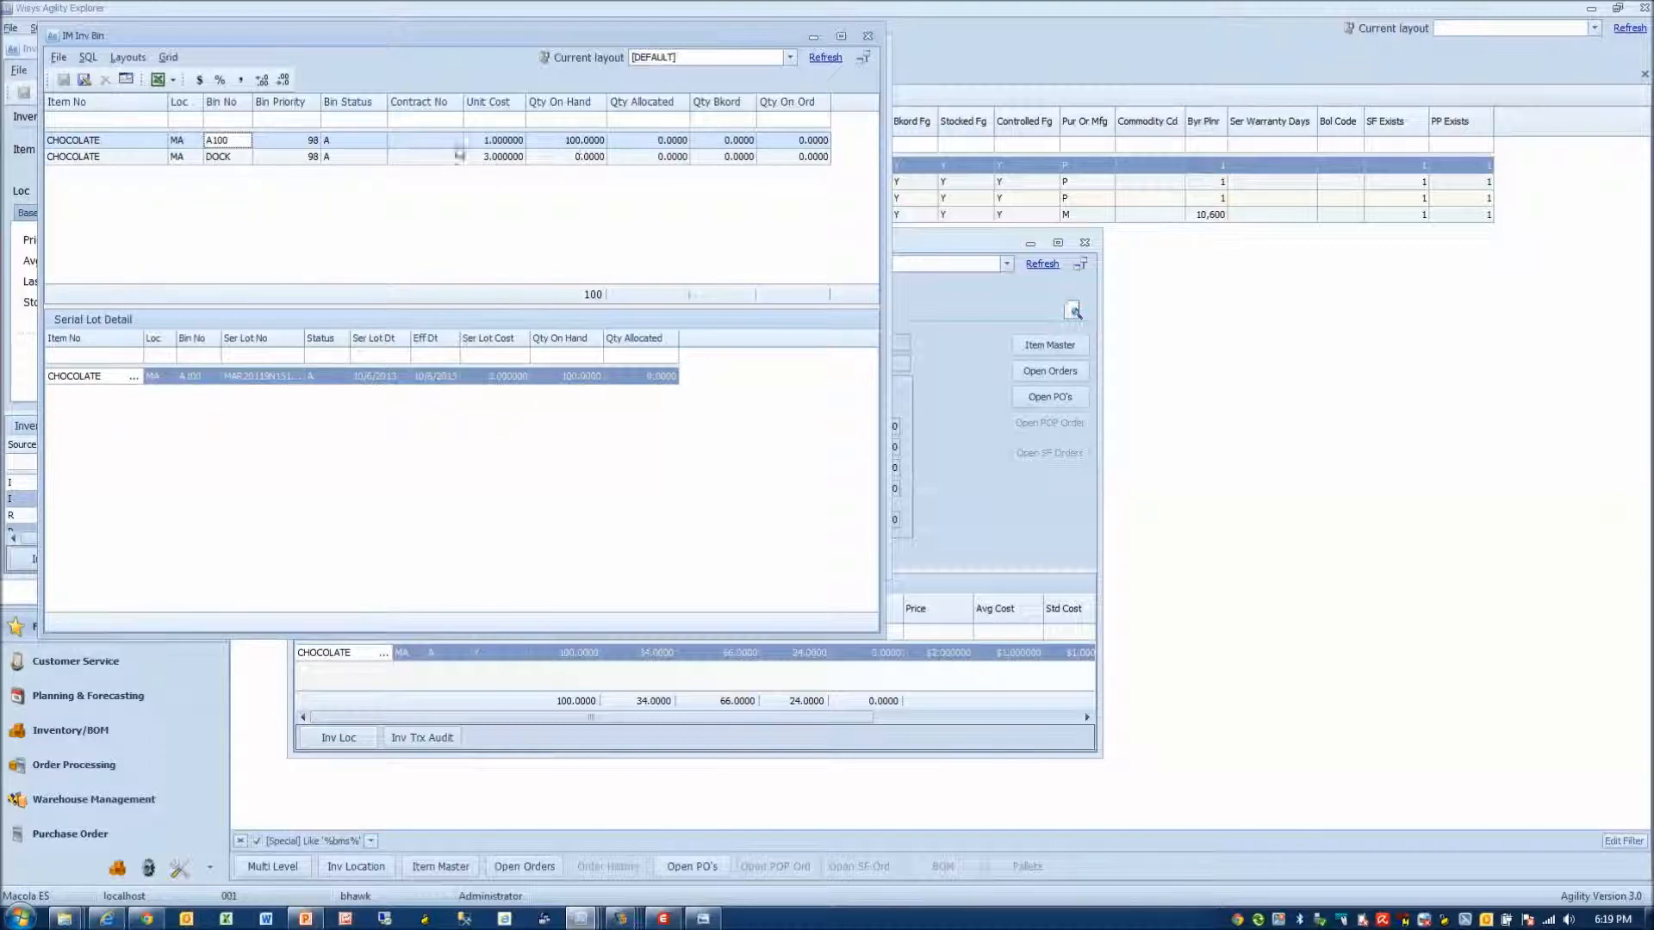
pyautogui.click(589, 145)
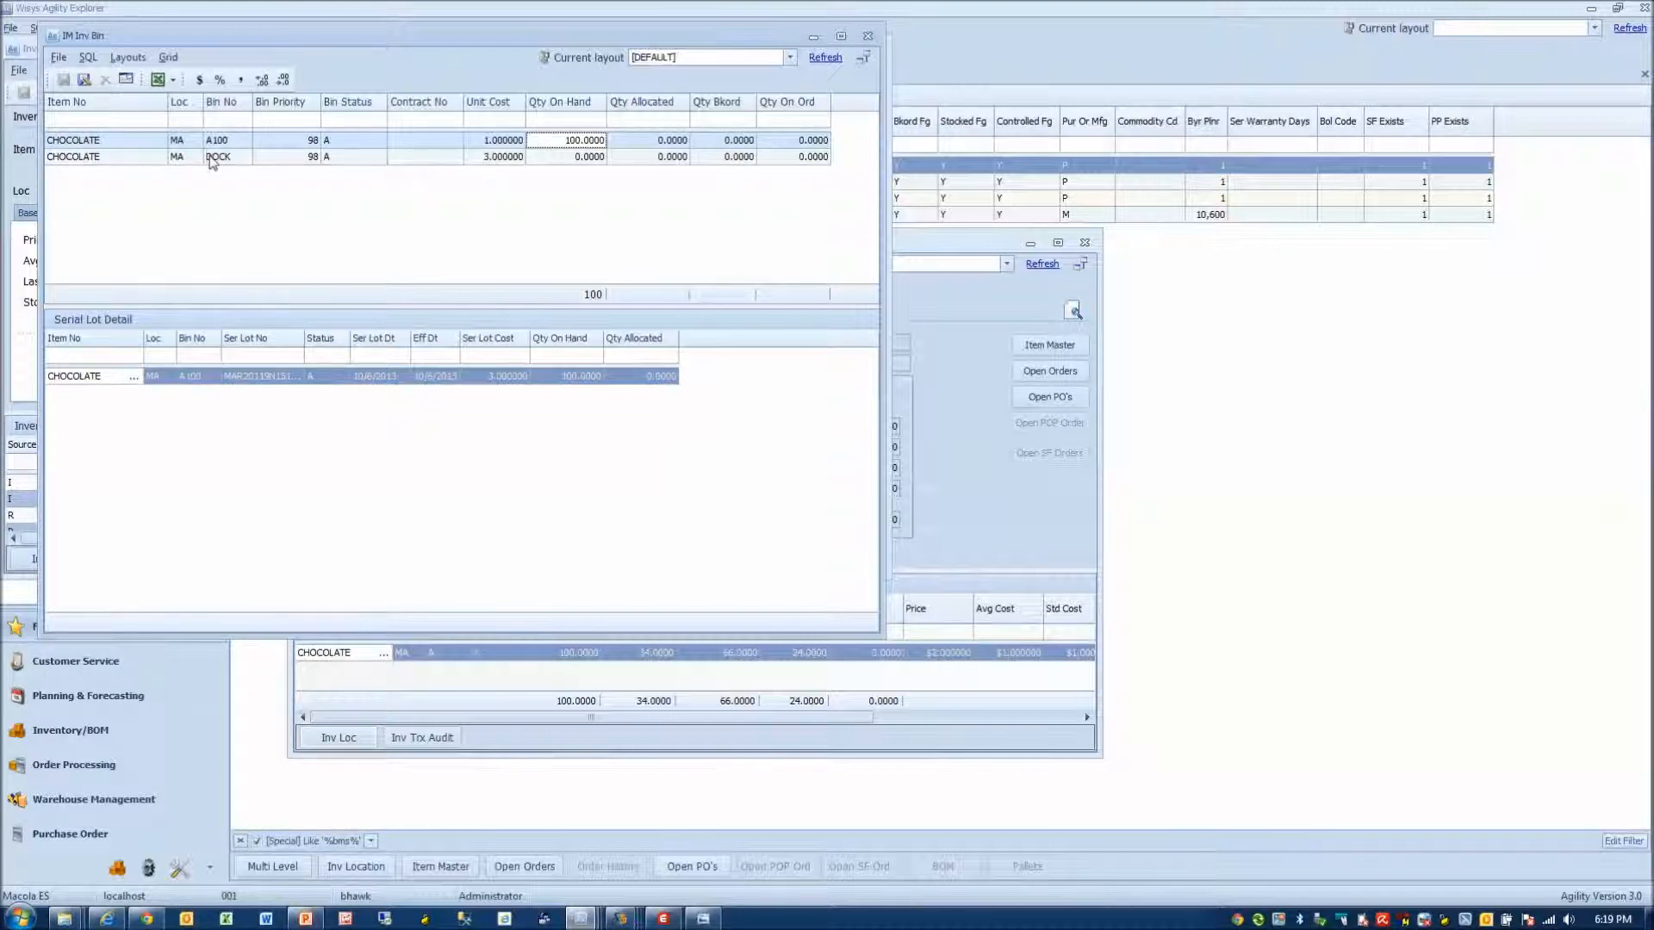
pyautogui.click(214, 158)
pyautogui.click(215, 144)
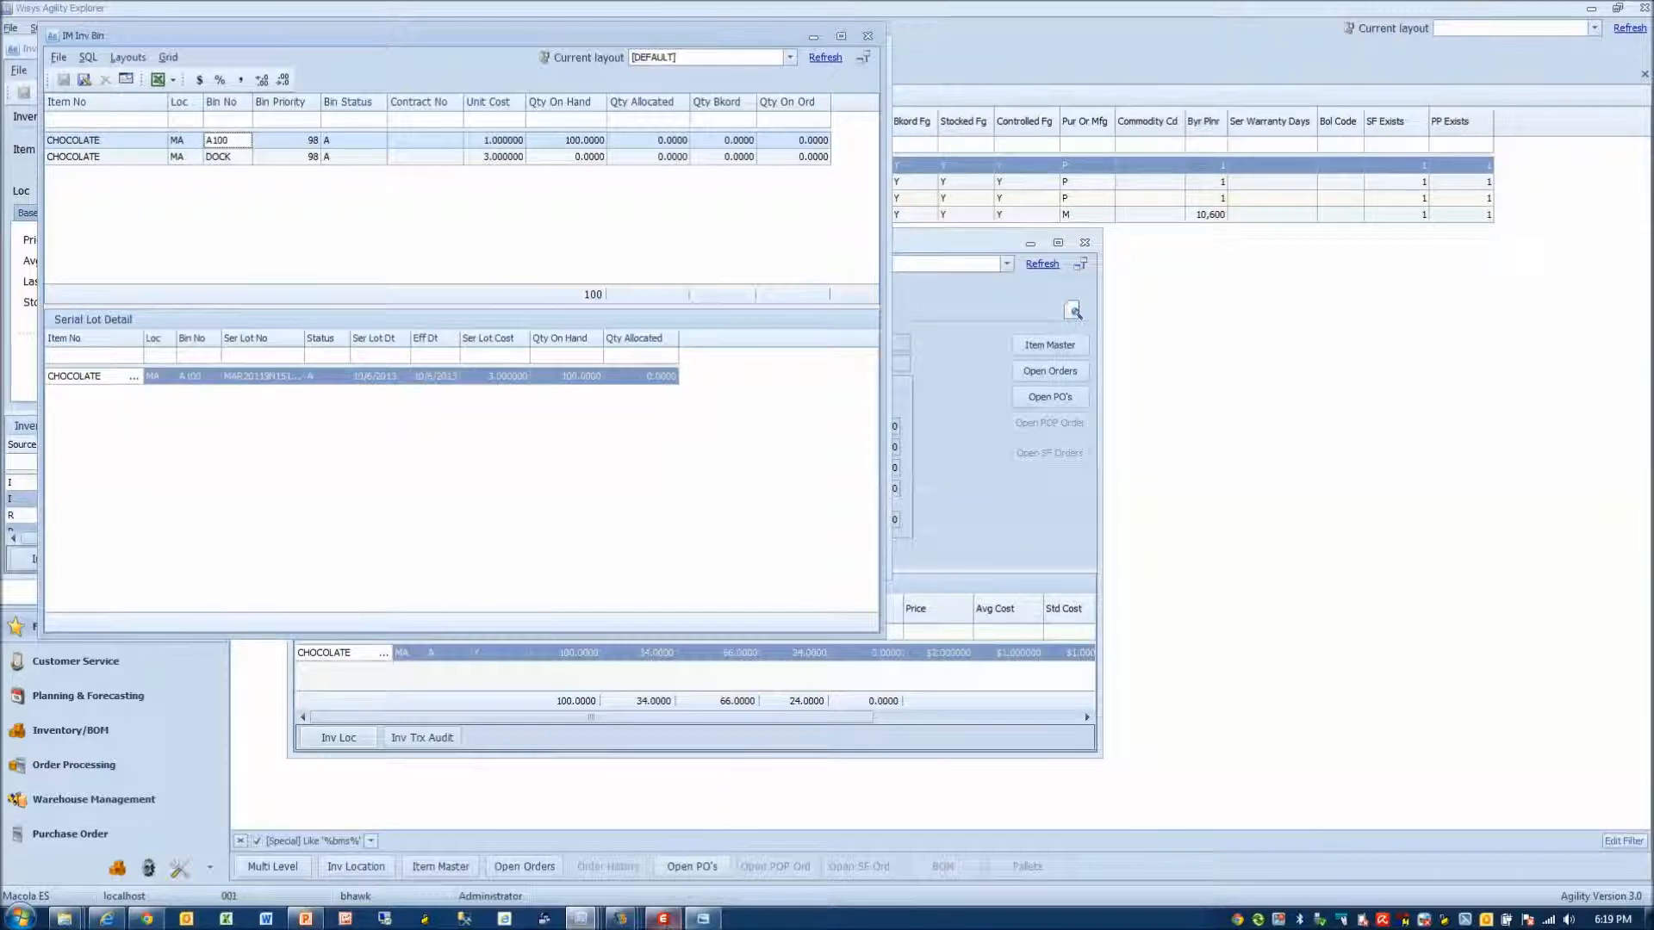
# - Switch to Macola Enterprise Suite and bring up the multiple level item view of item CHOCOLATE
pyautogui.click(663, 918)
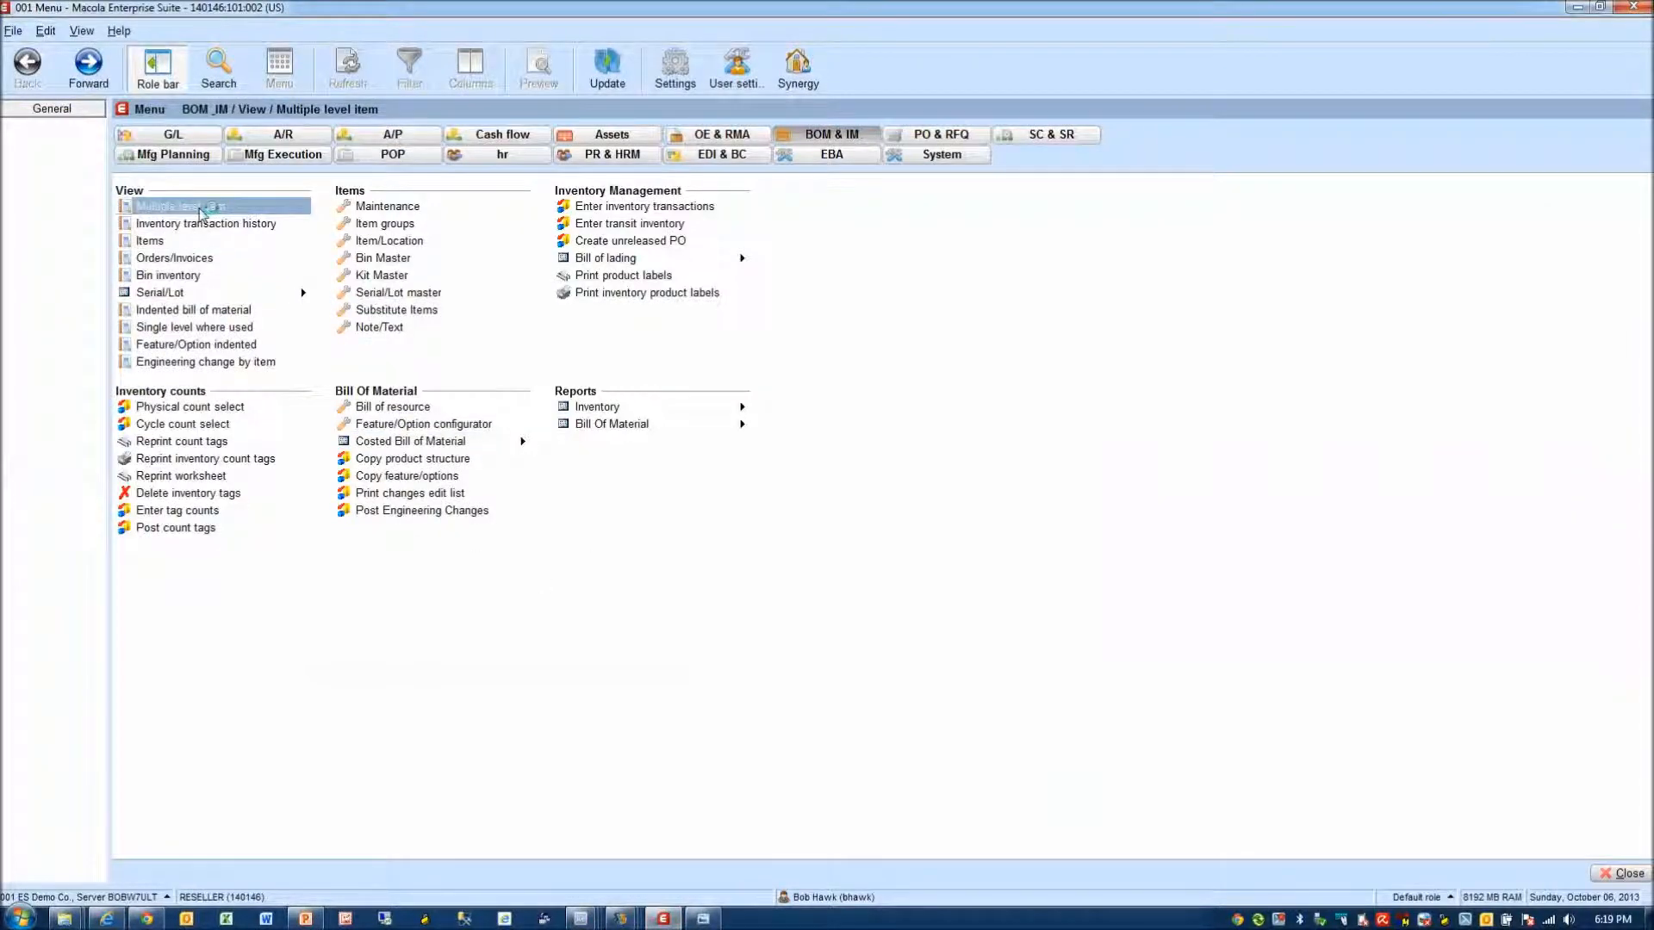
pyautogui.click(201, 210)
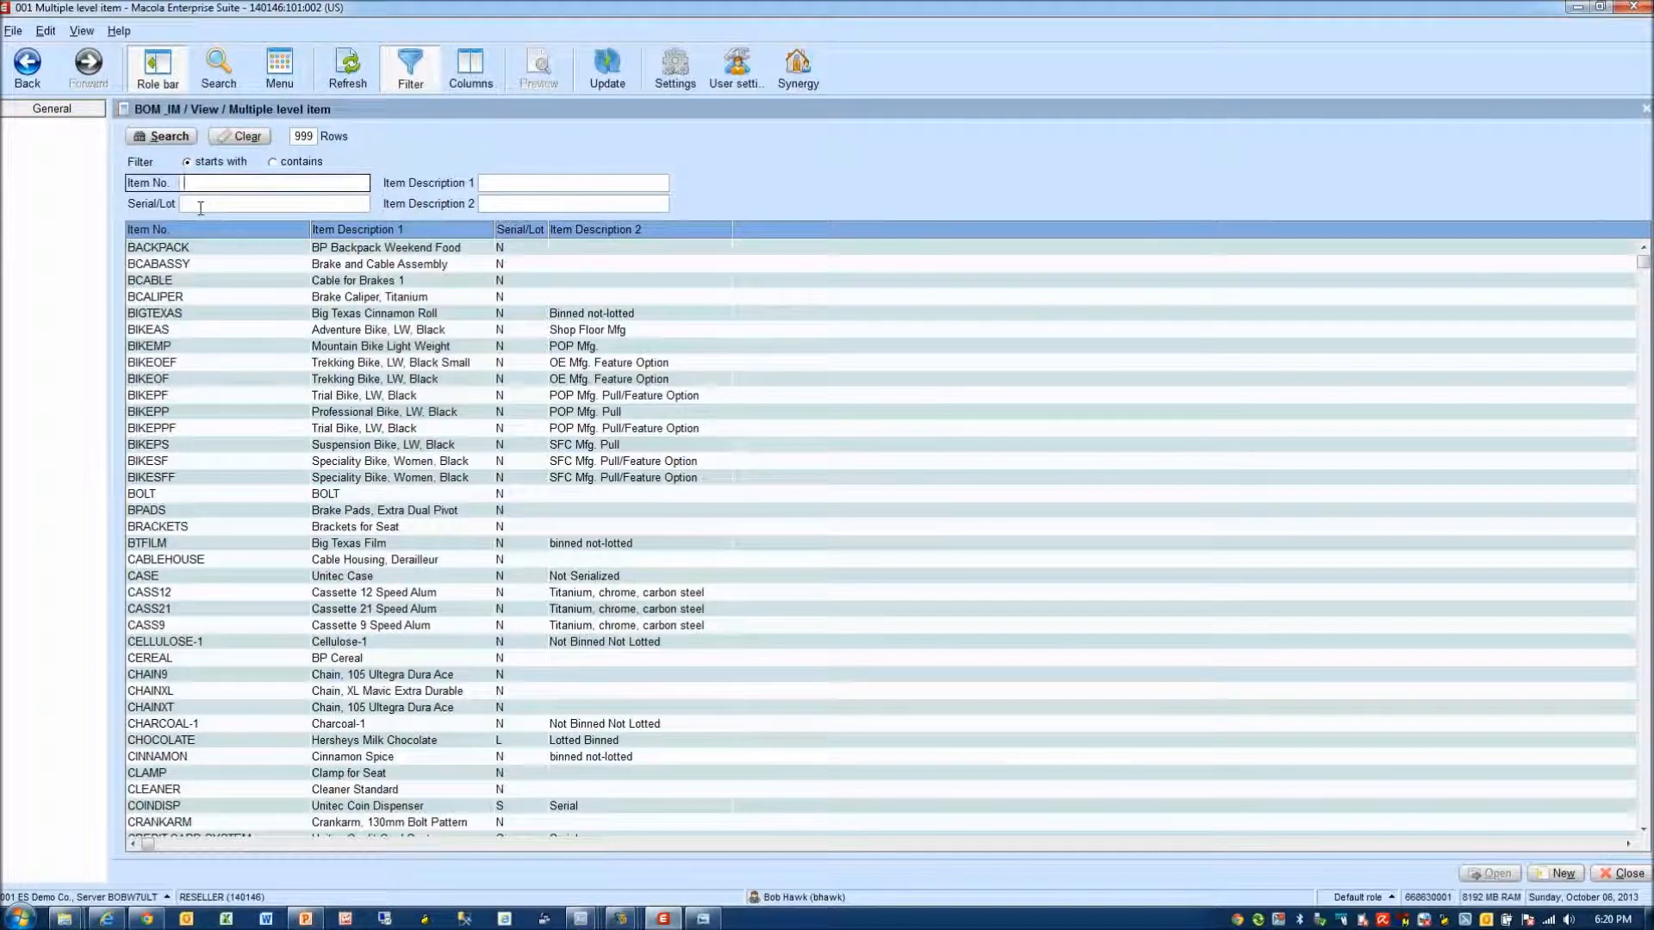
pyautogui.write('chocolate')
pyautogui.press('Return')
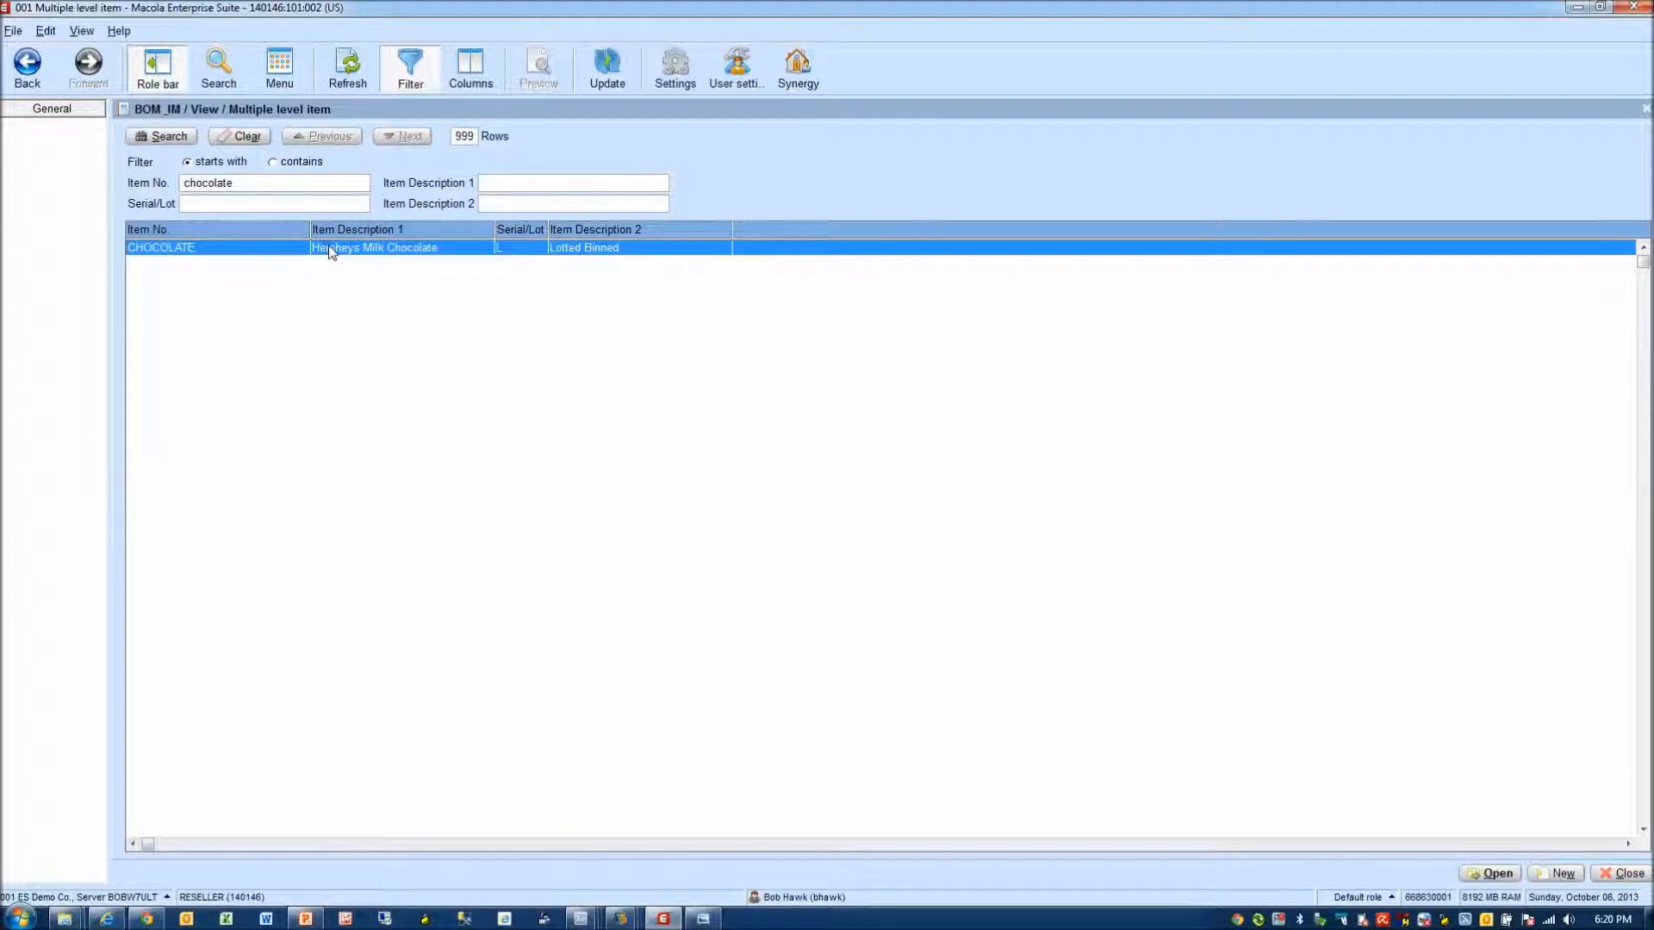
pyautogui.doubleClick(471, 250)
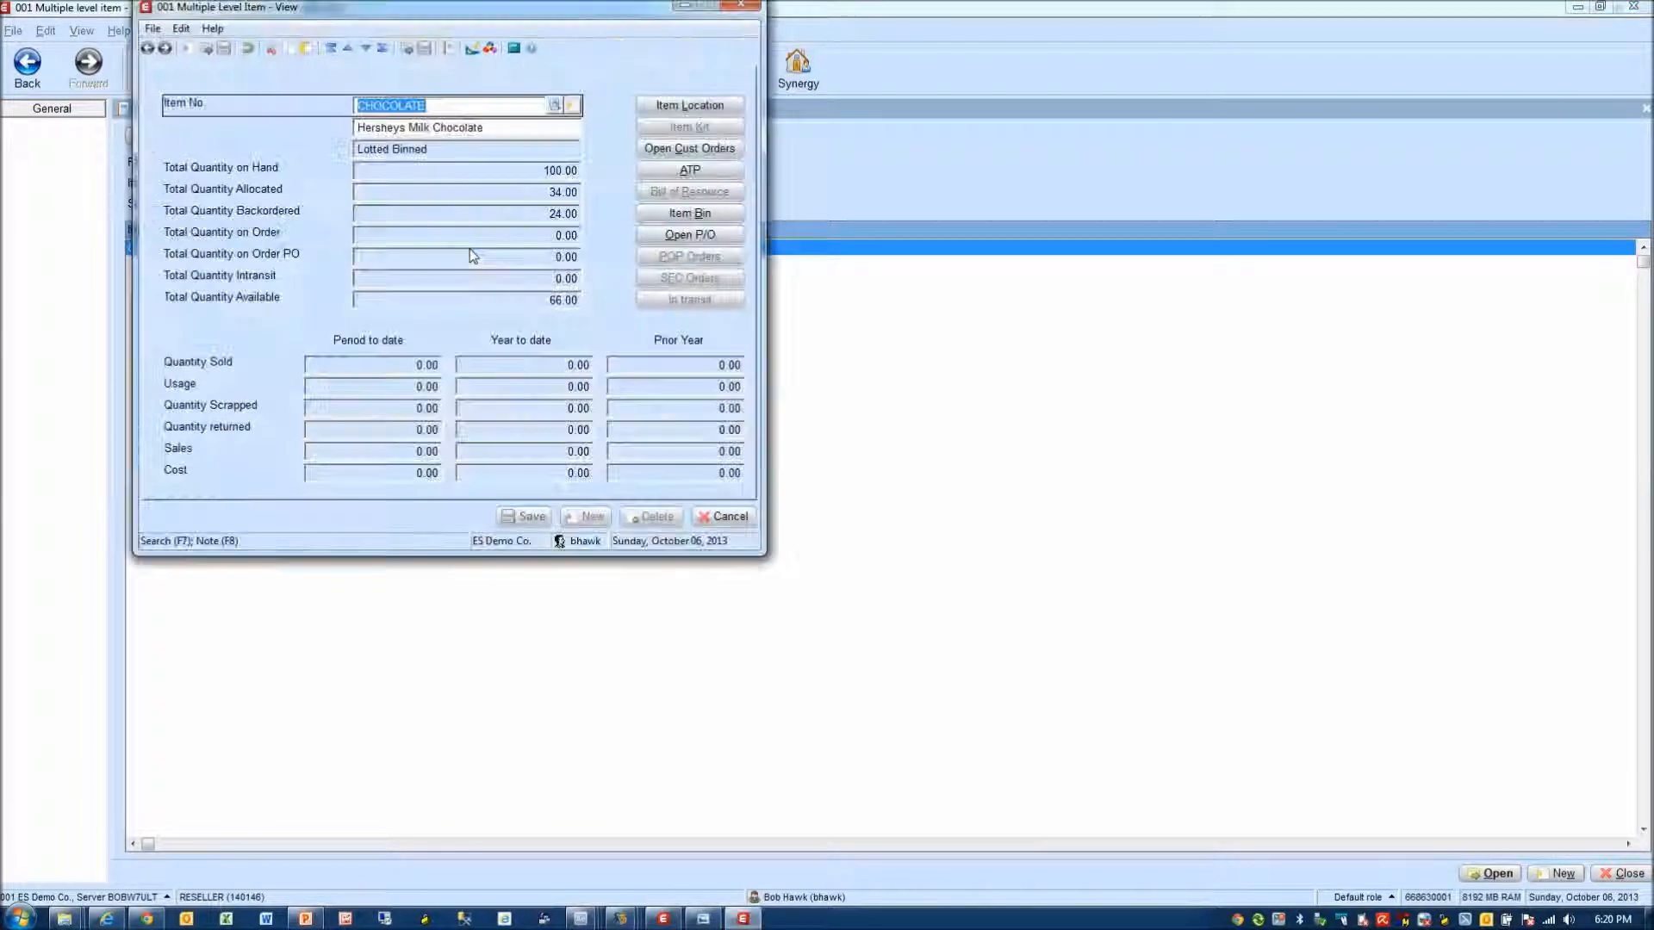
# - Examine the bin quantities of CHOCOLATE at location MA, Boston Plant, and close the bin view
pyautogui.click(682, 110)
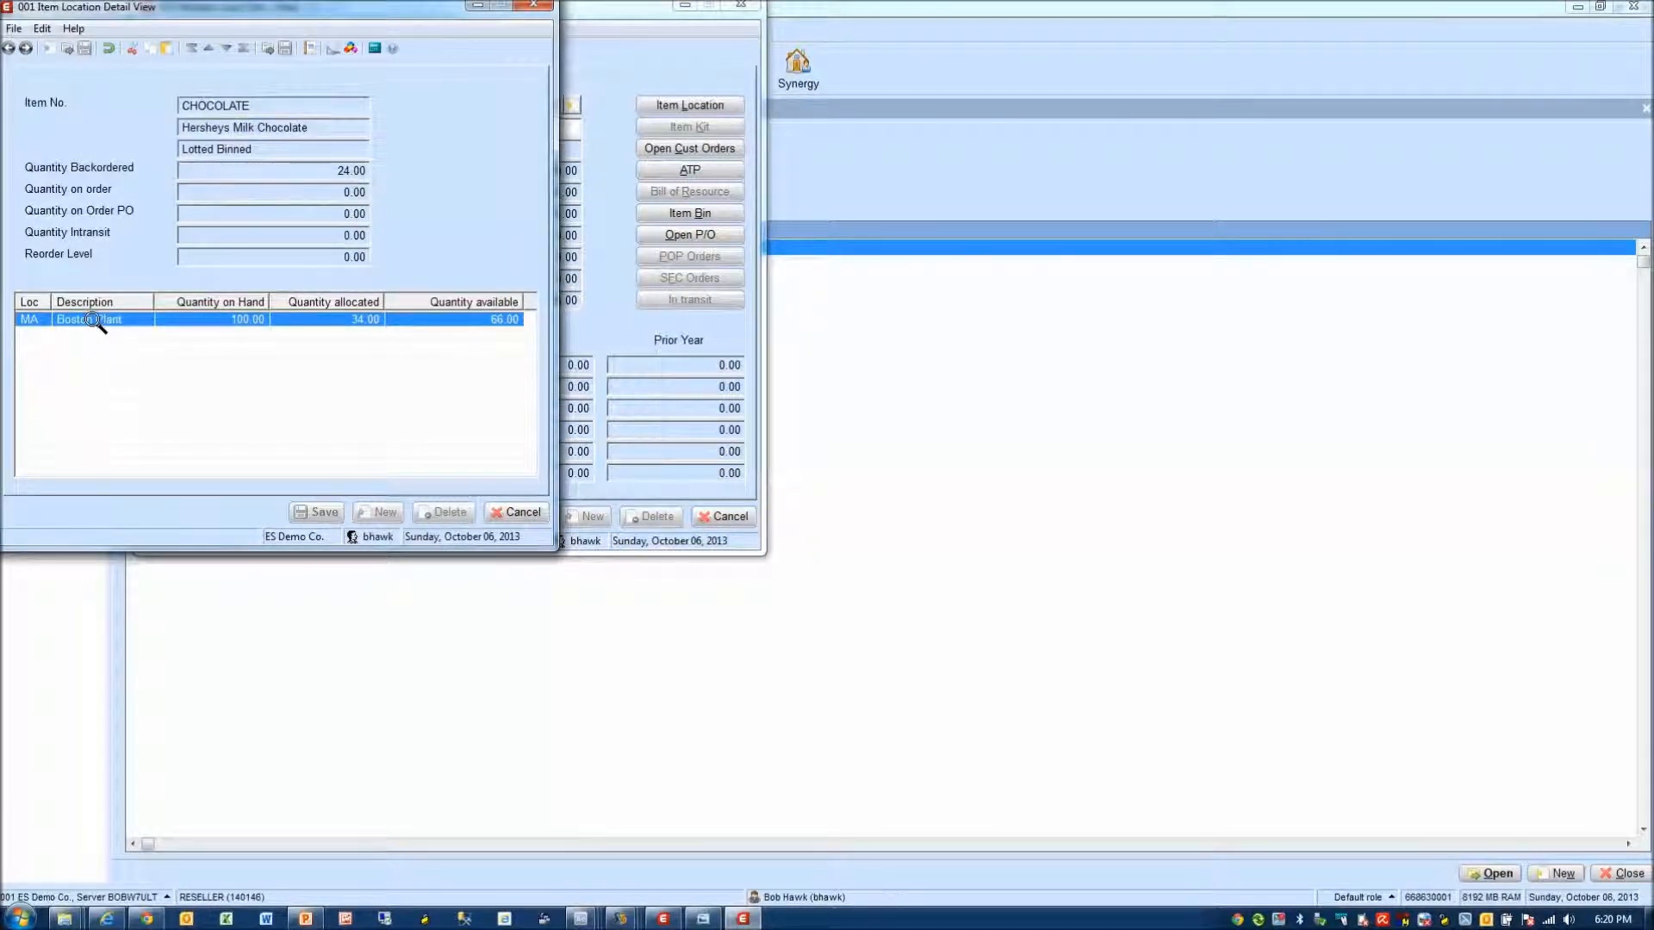
pyautogui.doubleClick(91, 318)
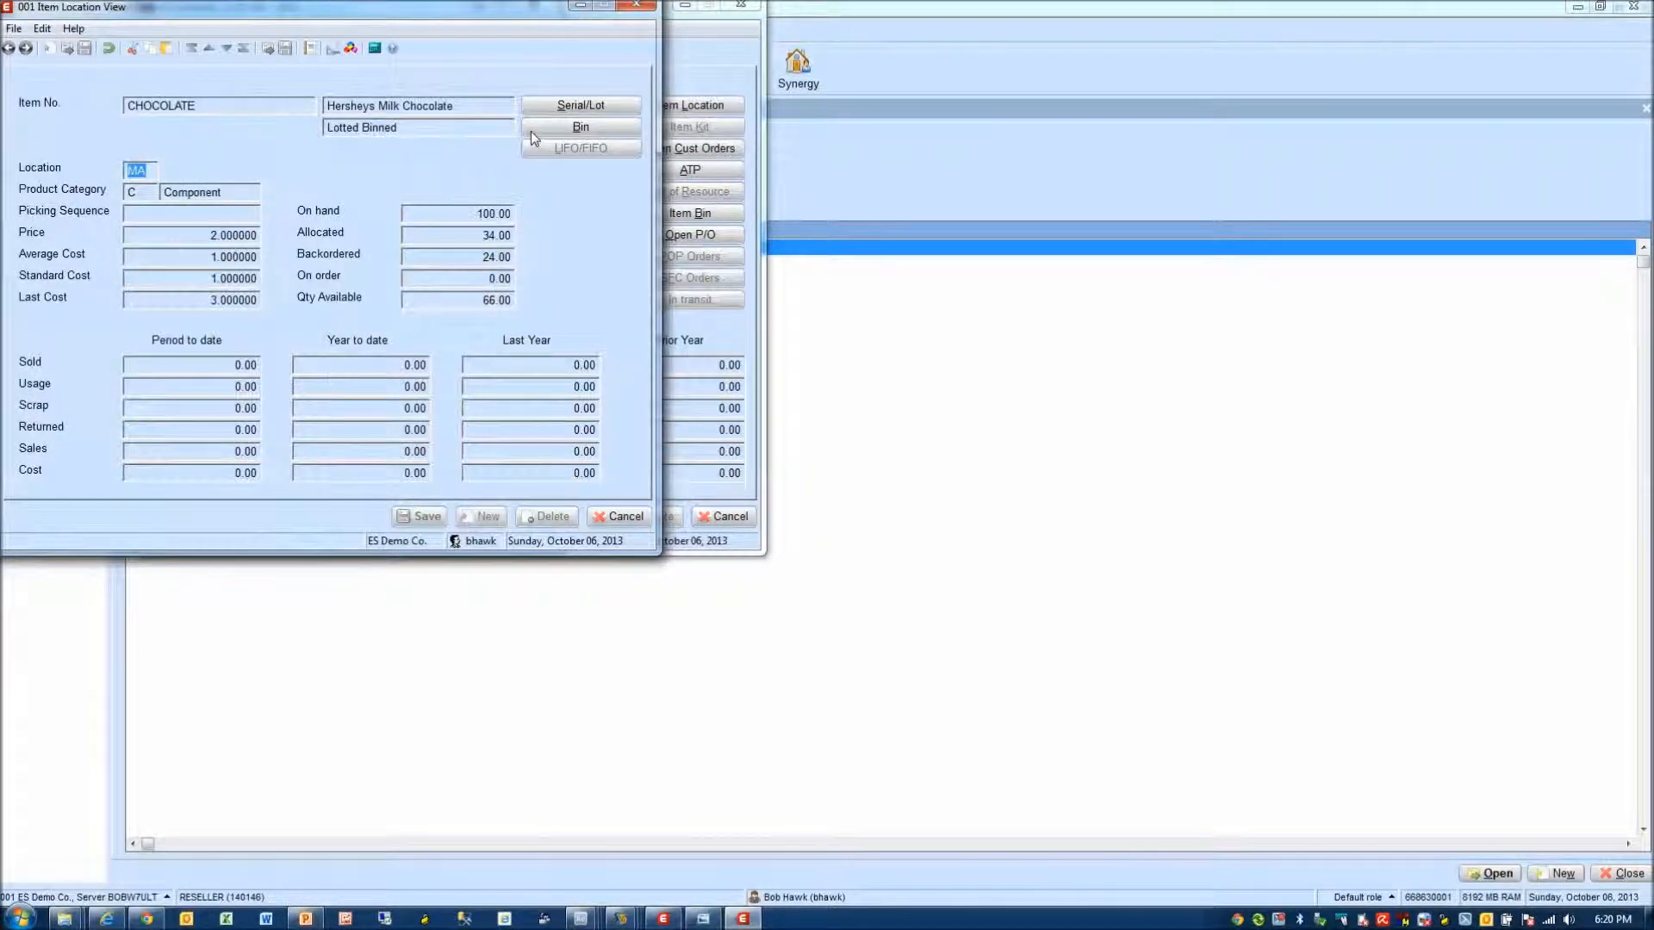
pyautogui.click(531, 131)
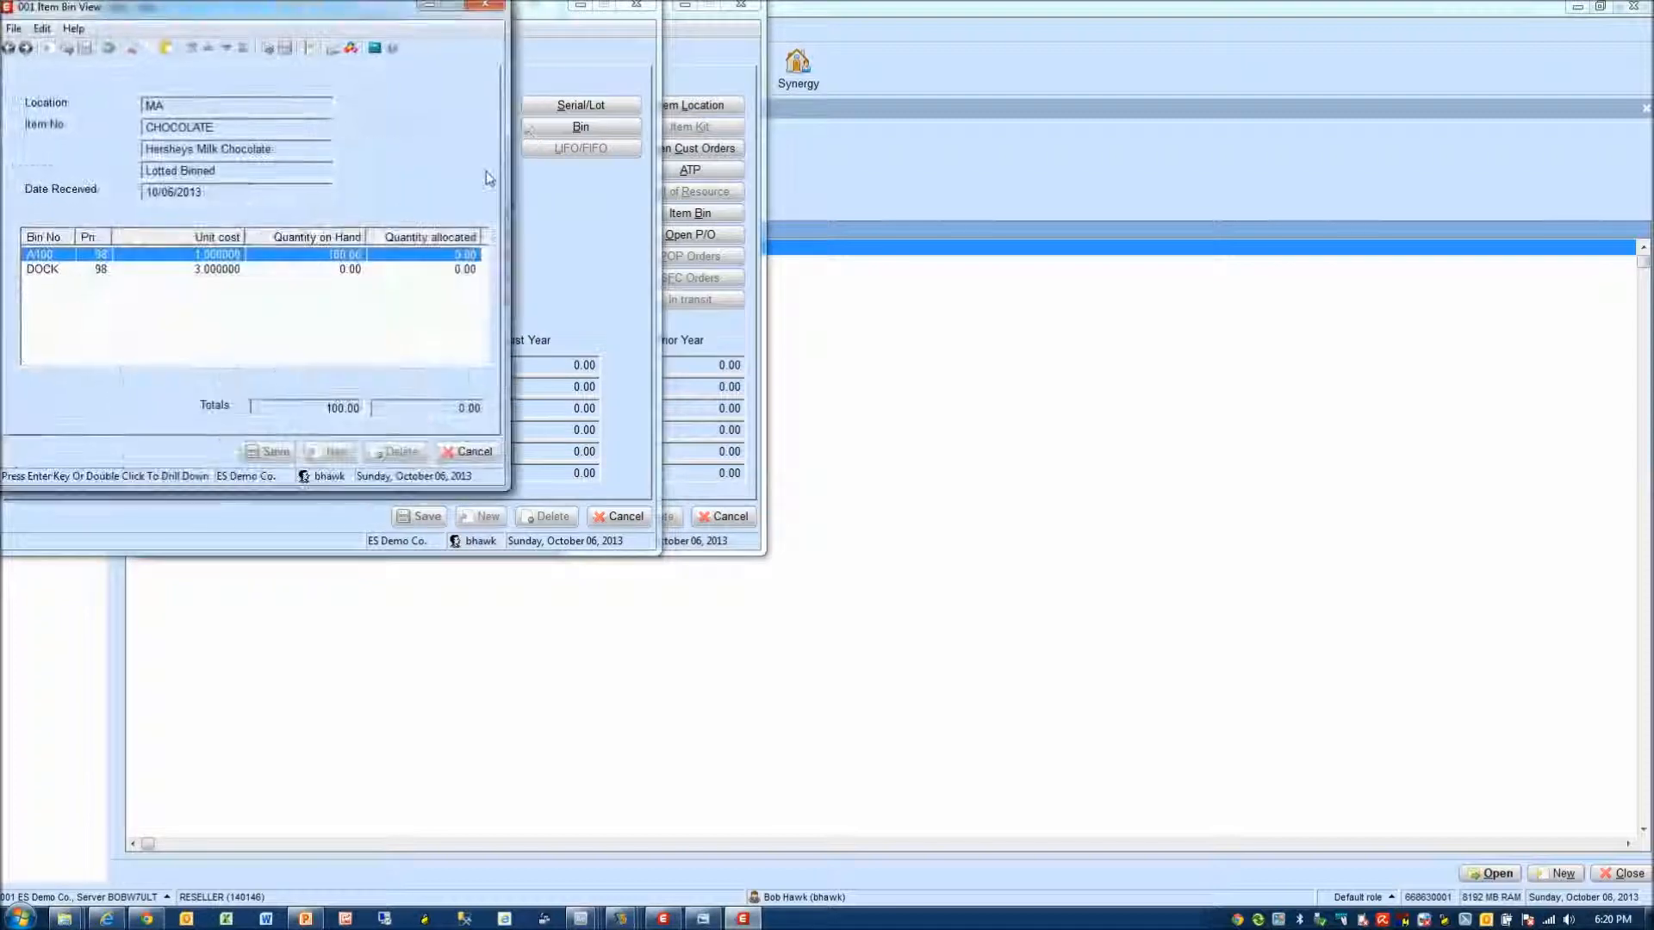
pyautogui.click(216, 270)
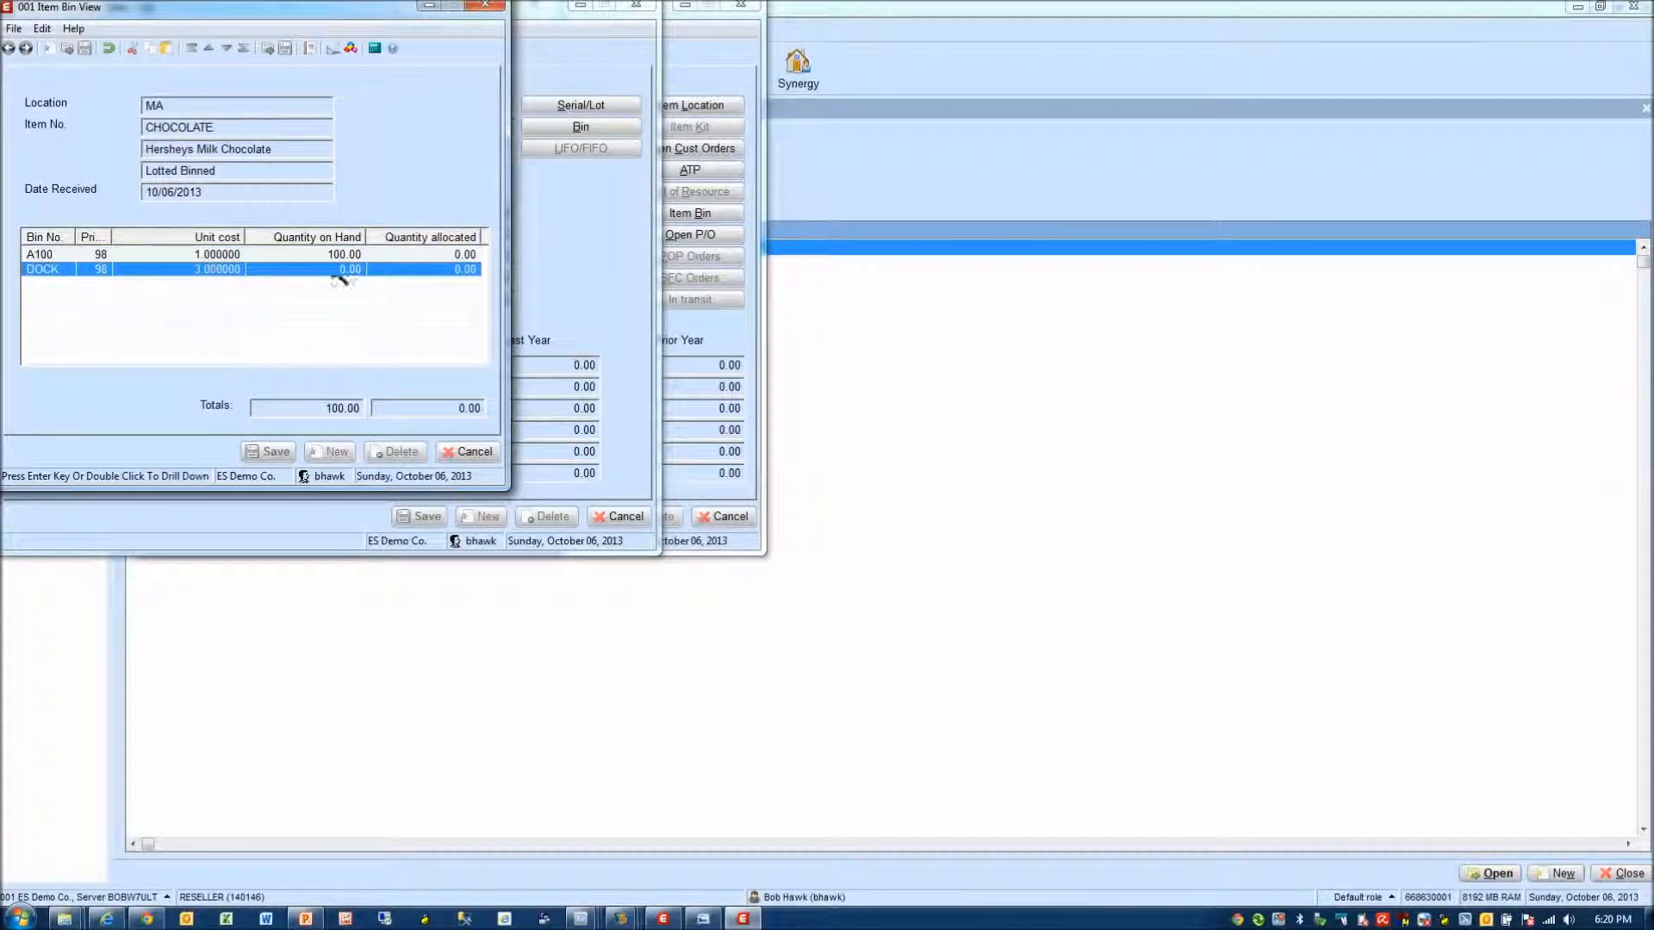
pyautogui.click(449, 454)
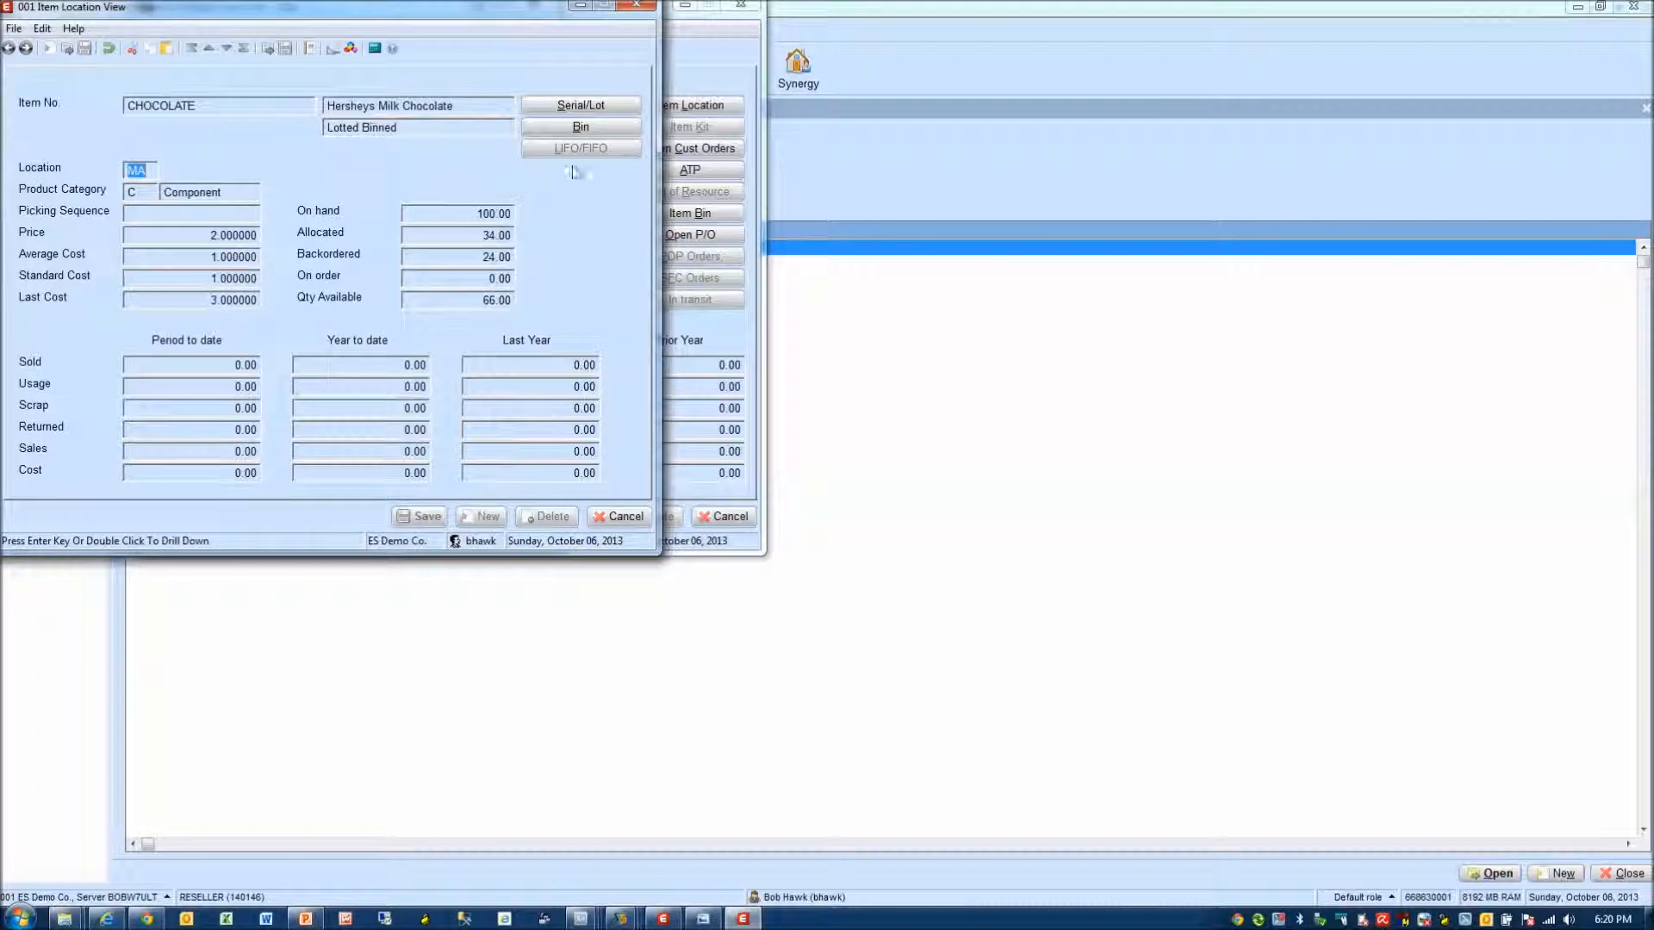
# - Examine CHOCOLATE's serial/lot record at location MA, and close the item detail windows
pyautogui.click(575, 106)
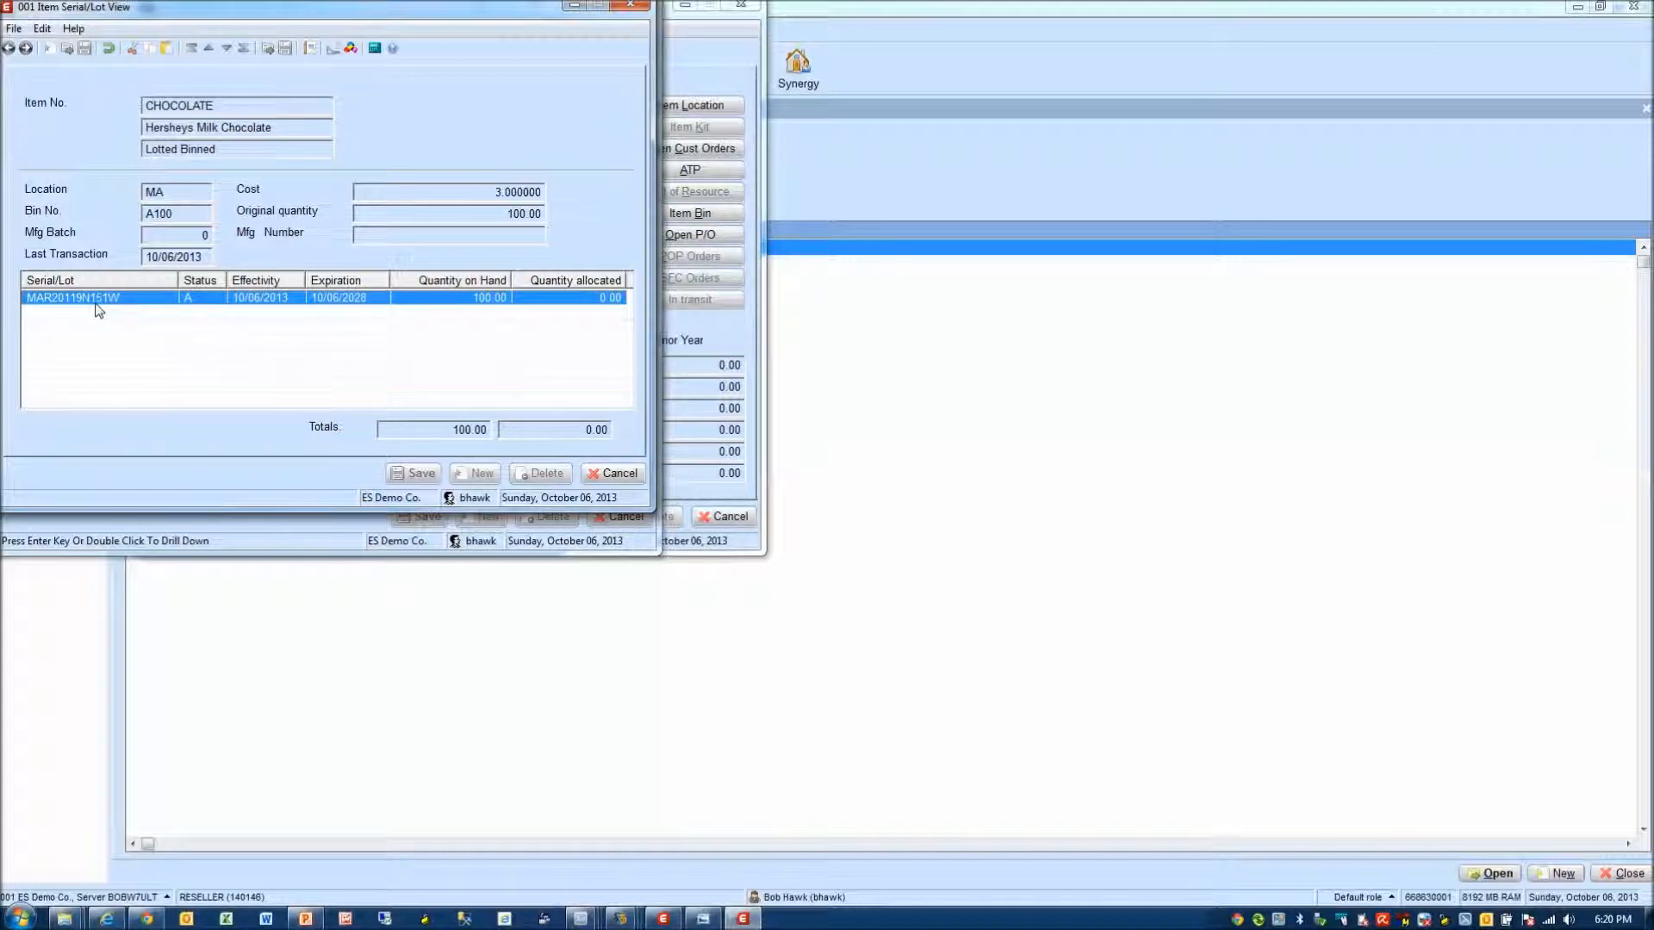
pyautogui.click(603, 474)
pyautogui.click(619, 516)
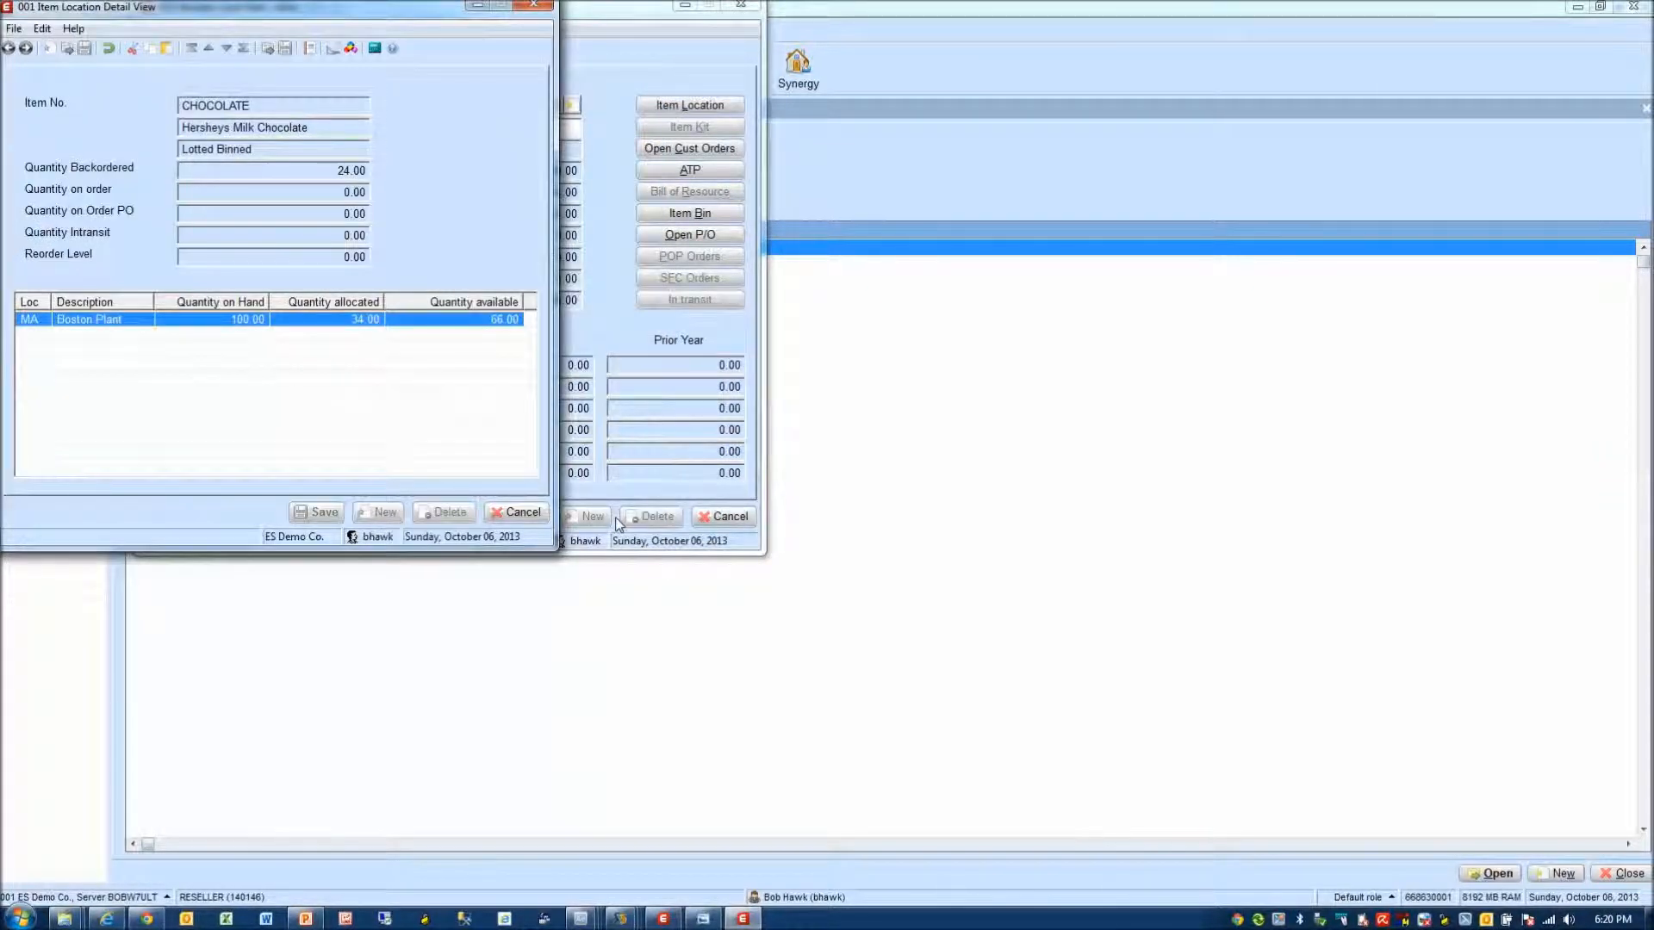
pyautogui.click(511, 512)
pyautogui.click(730, 517)
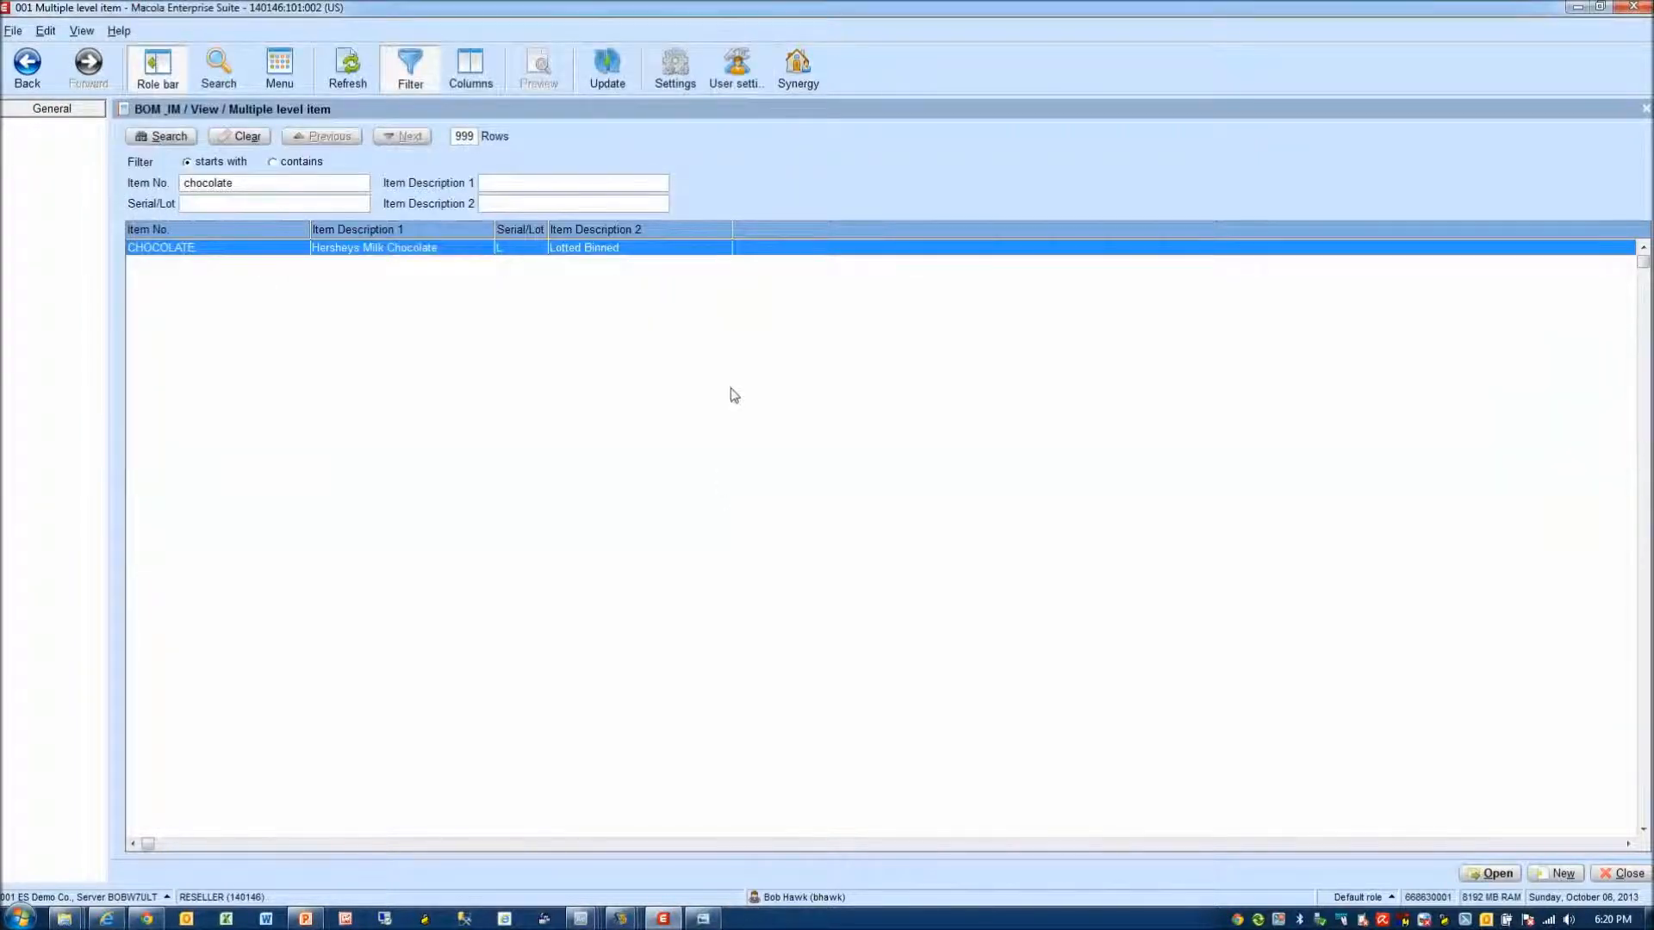
# - Close the multiple level item list, return to Agility Explorer and close the open CHOCOLATE bin, location and multi-level windows
pyautogui.click(1647, 110)
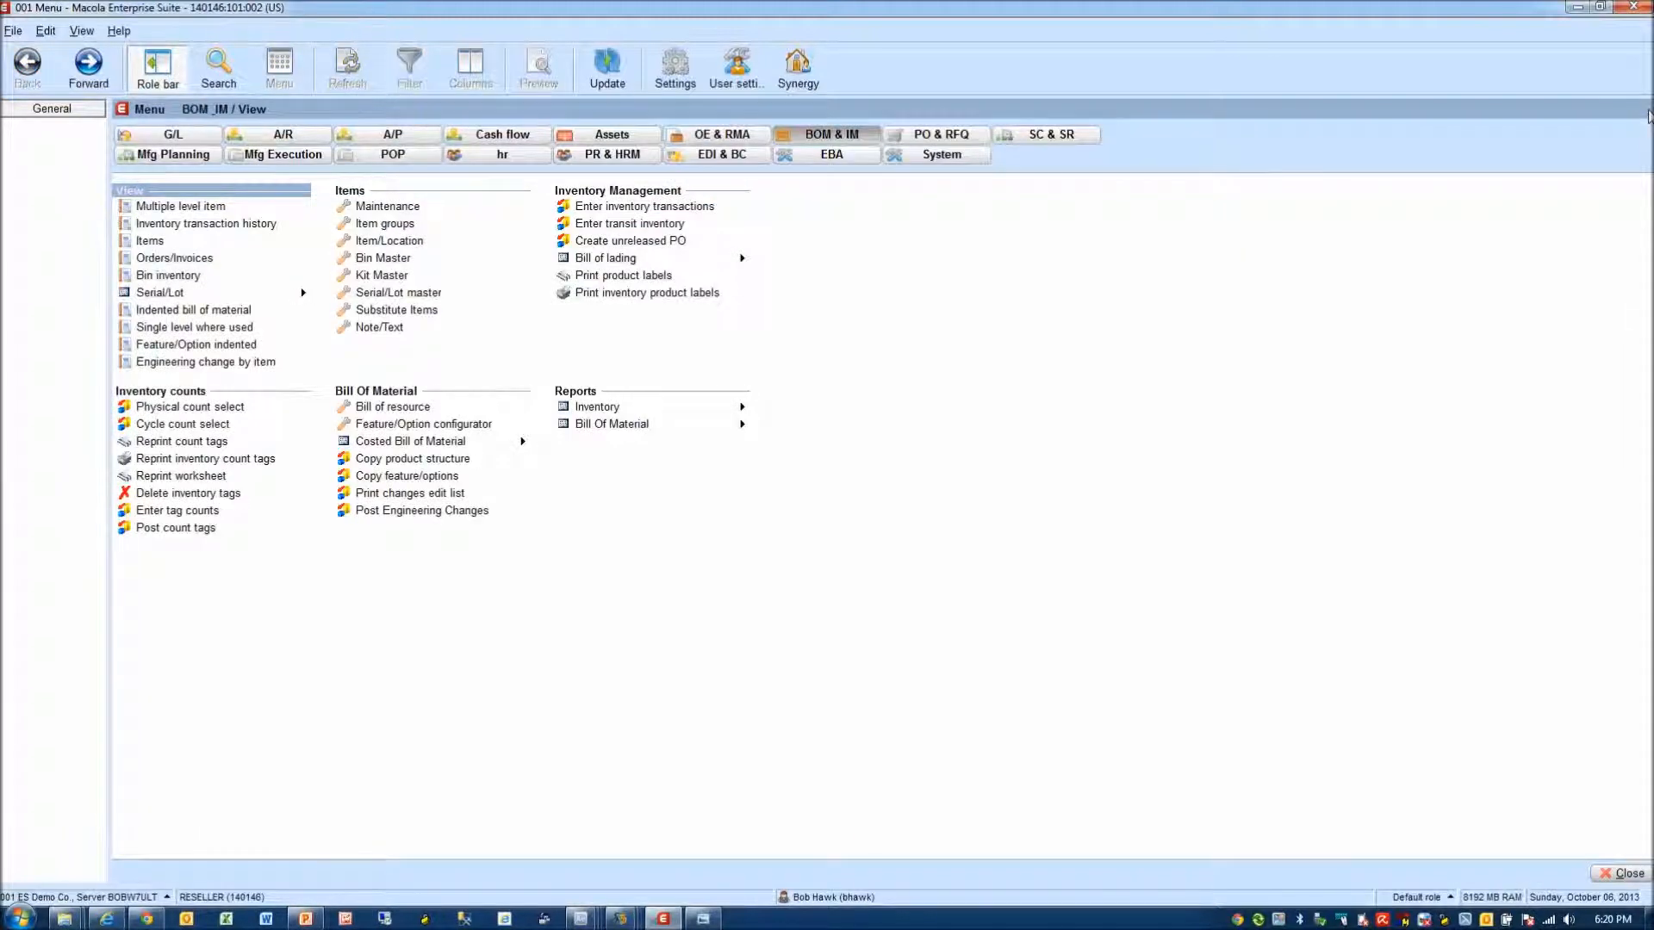
pyautogui.click(1578, 8)
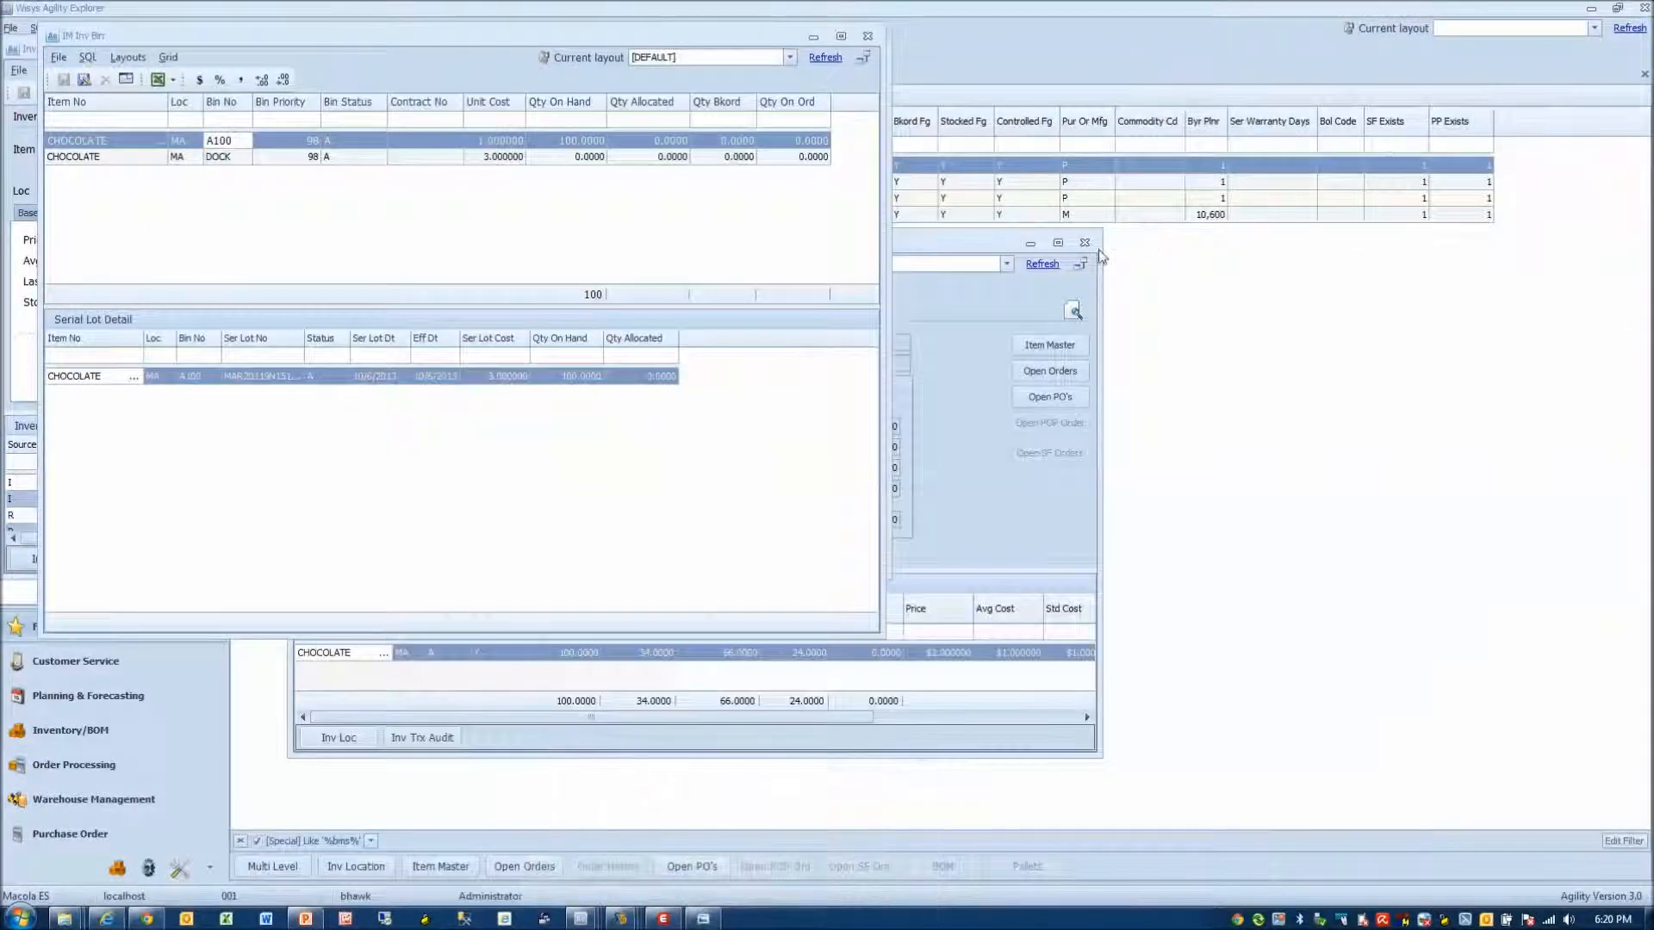
pyautogui.click(869, 38)
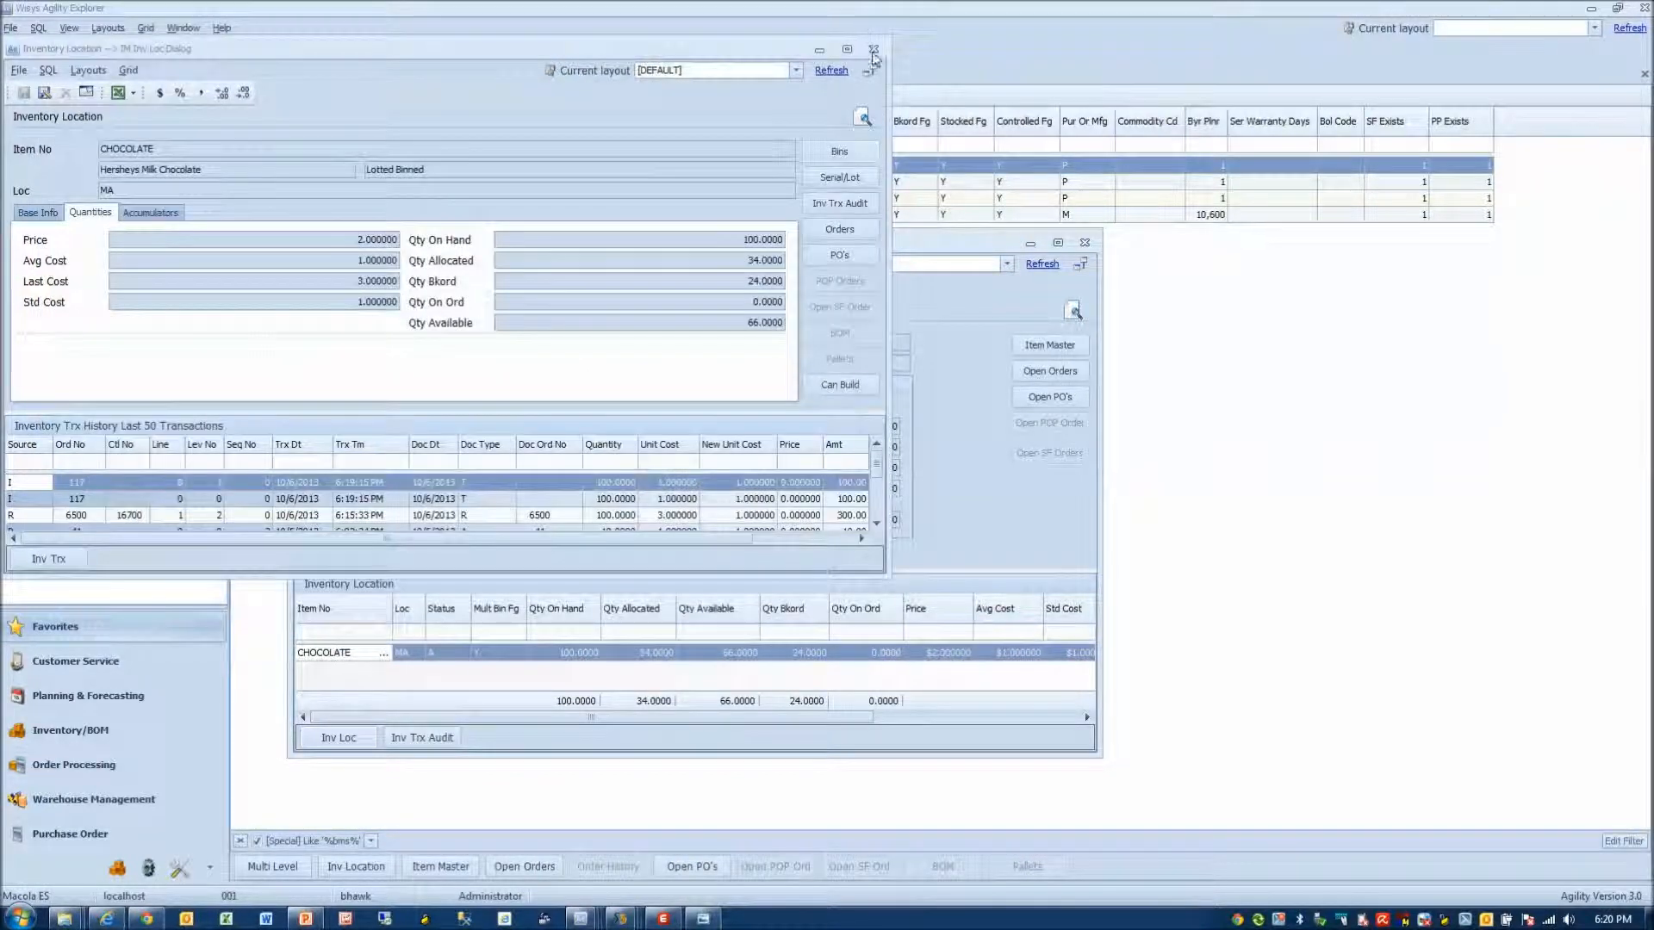
pyautogui.click(875, 50)
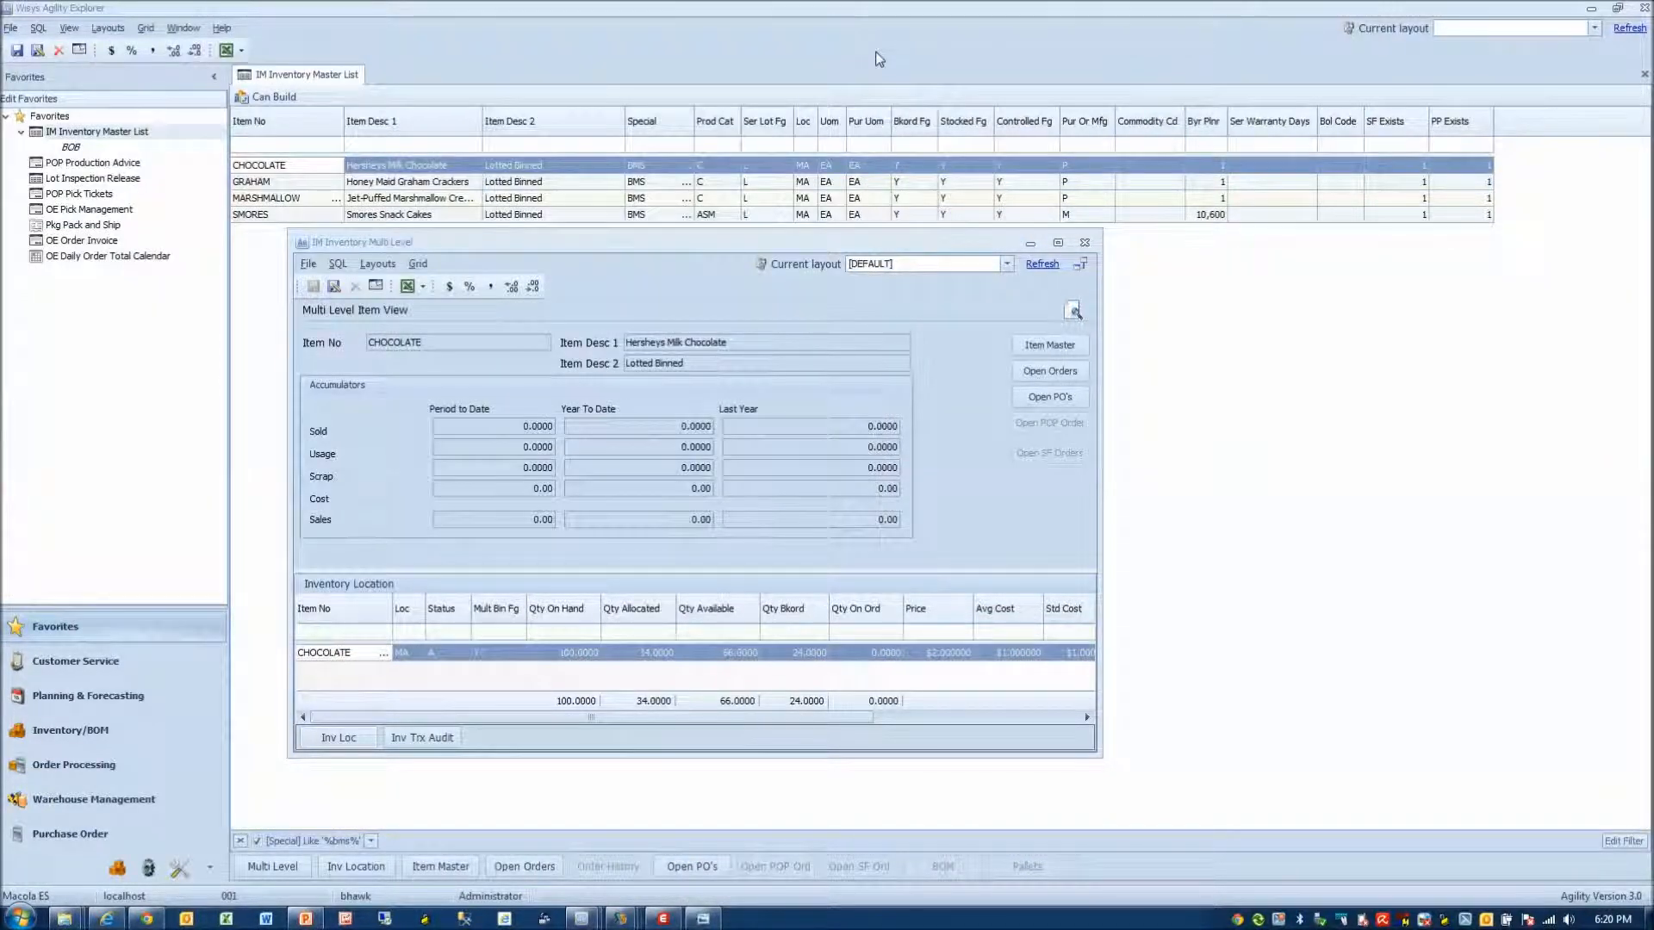
pyautogui.click(1086, 242)
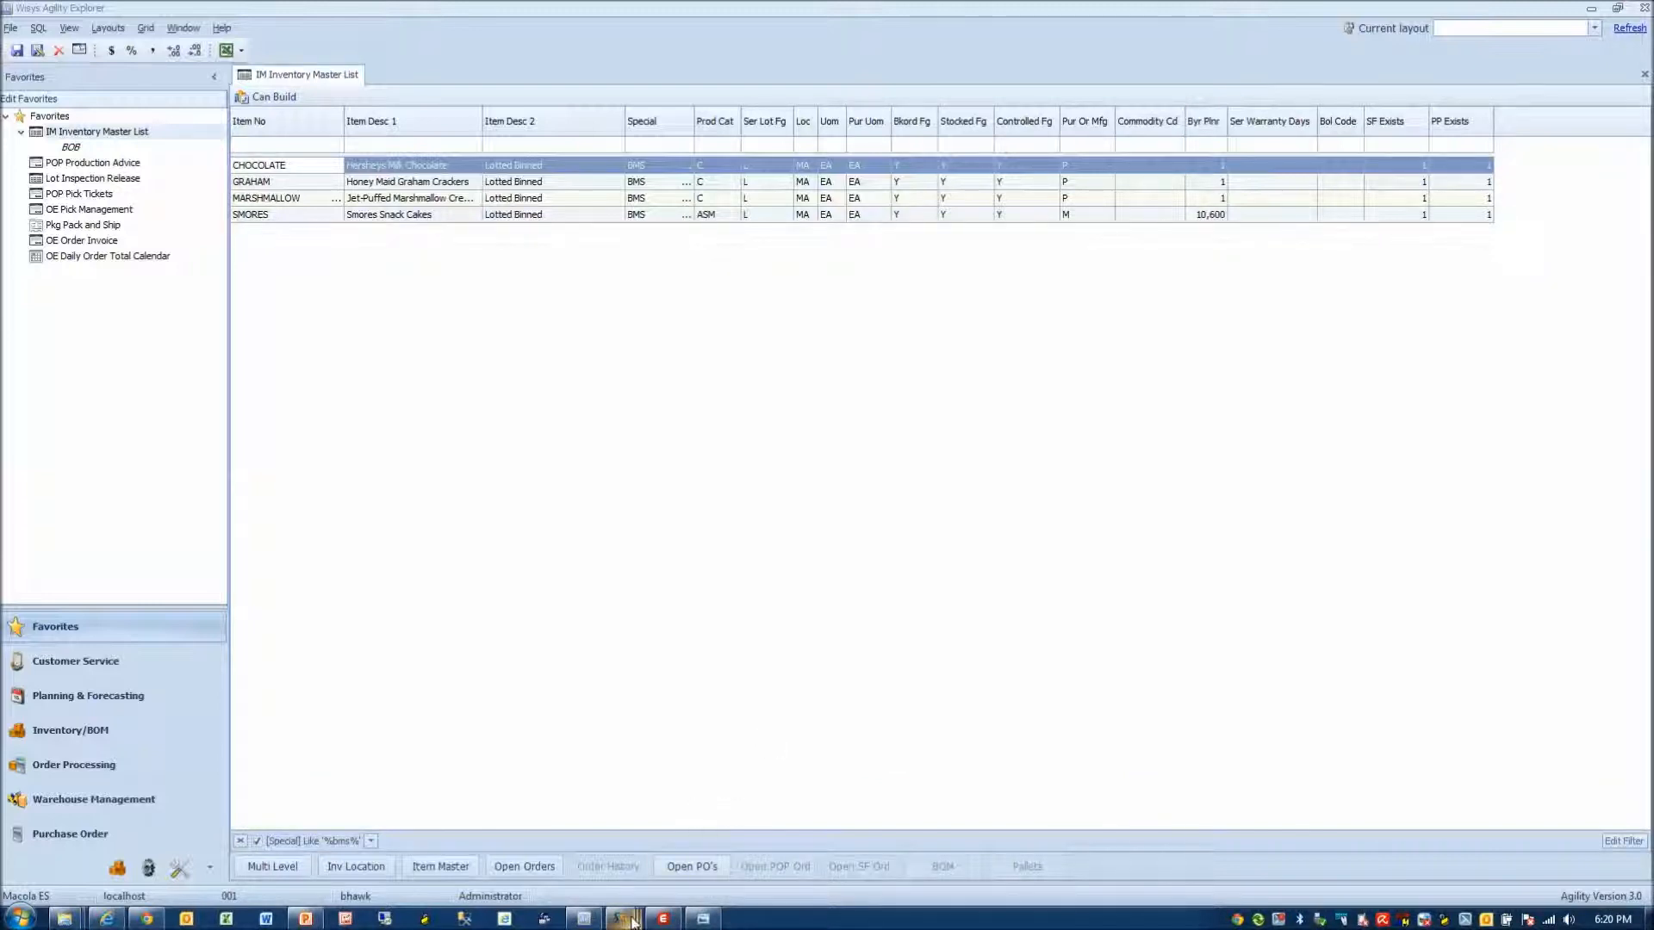
# - Return to the Agility WMS handheld, exit Put Away and open Cycle\Physical Count by Bin
pyautogui.moveTo(631, 924)
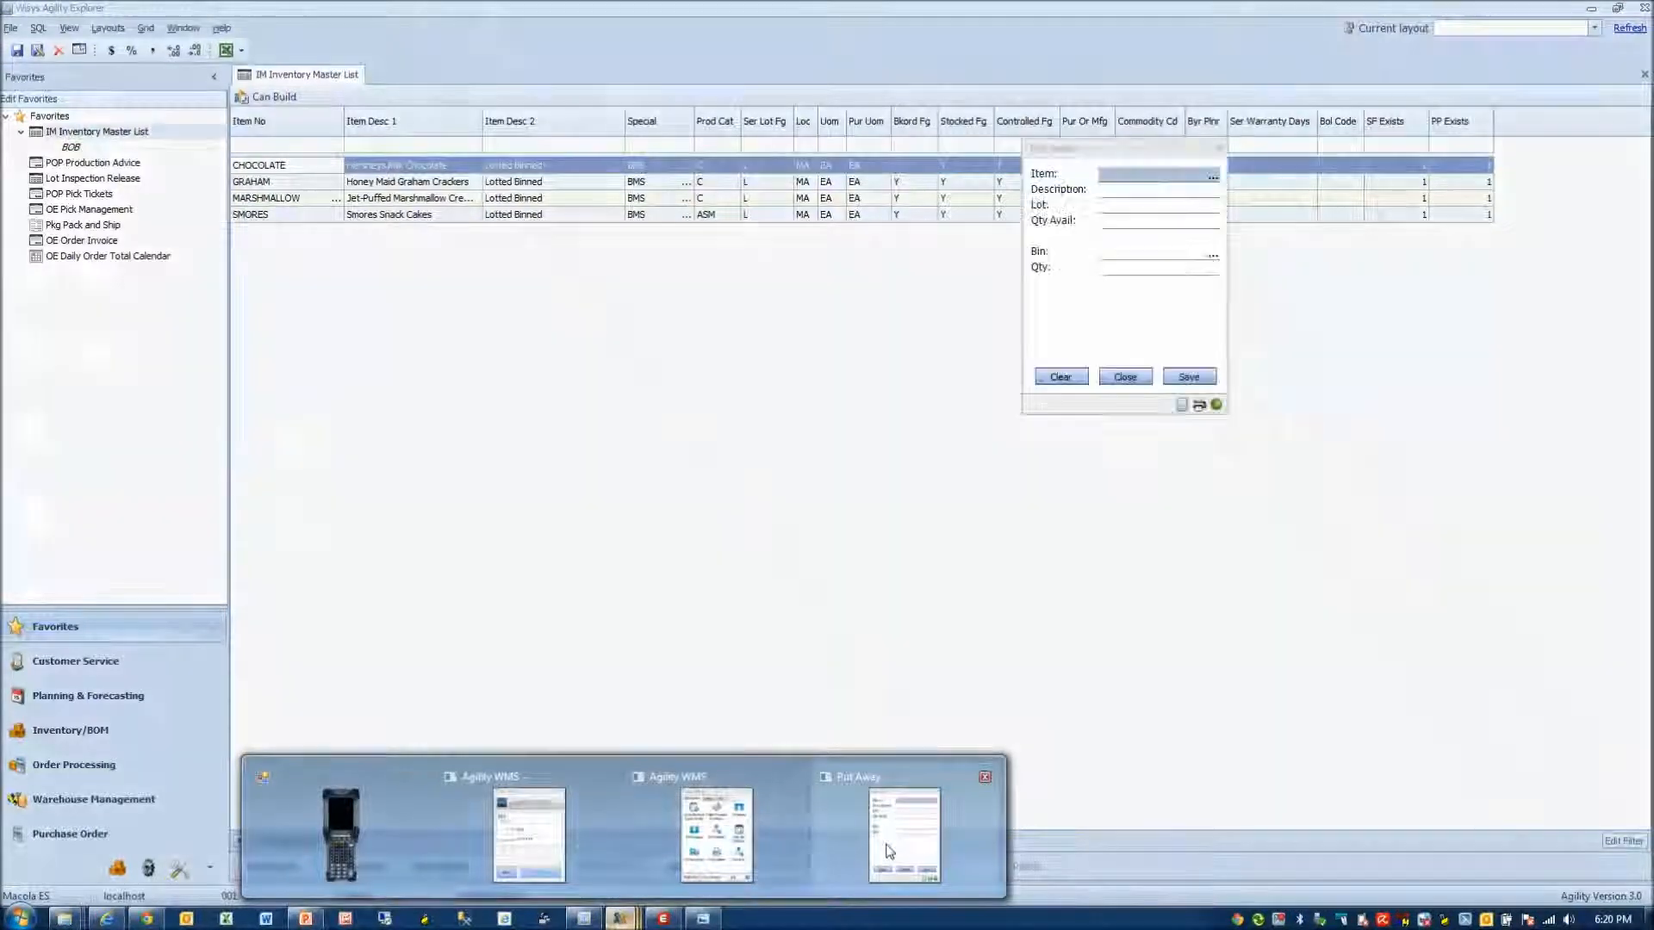
pyautogui.click(905, 840)
pyautogui.click(1126, 376)
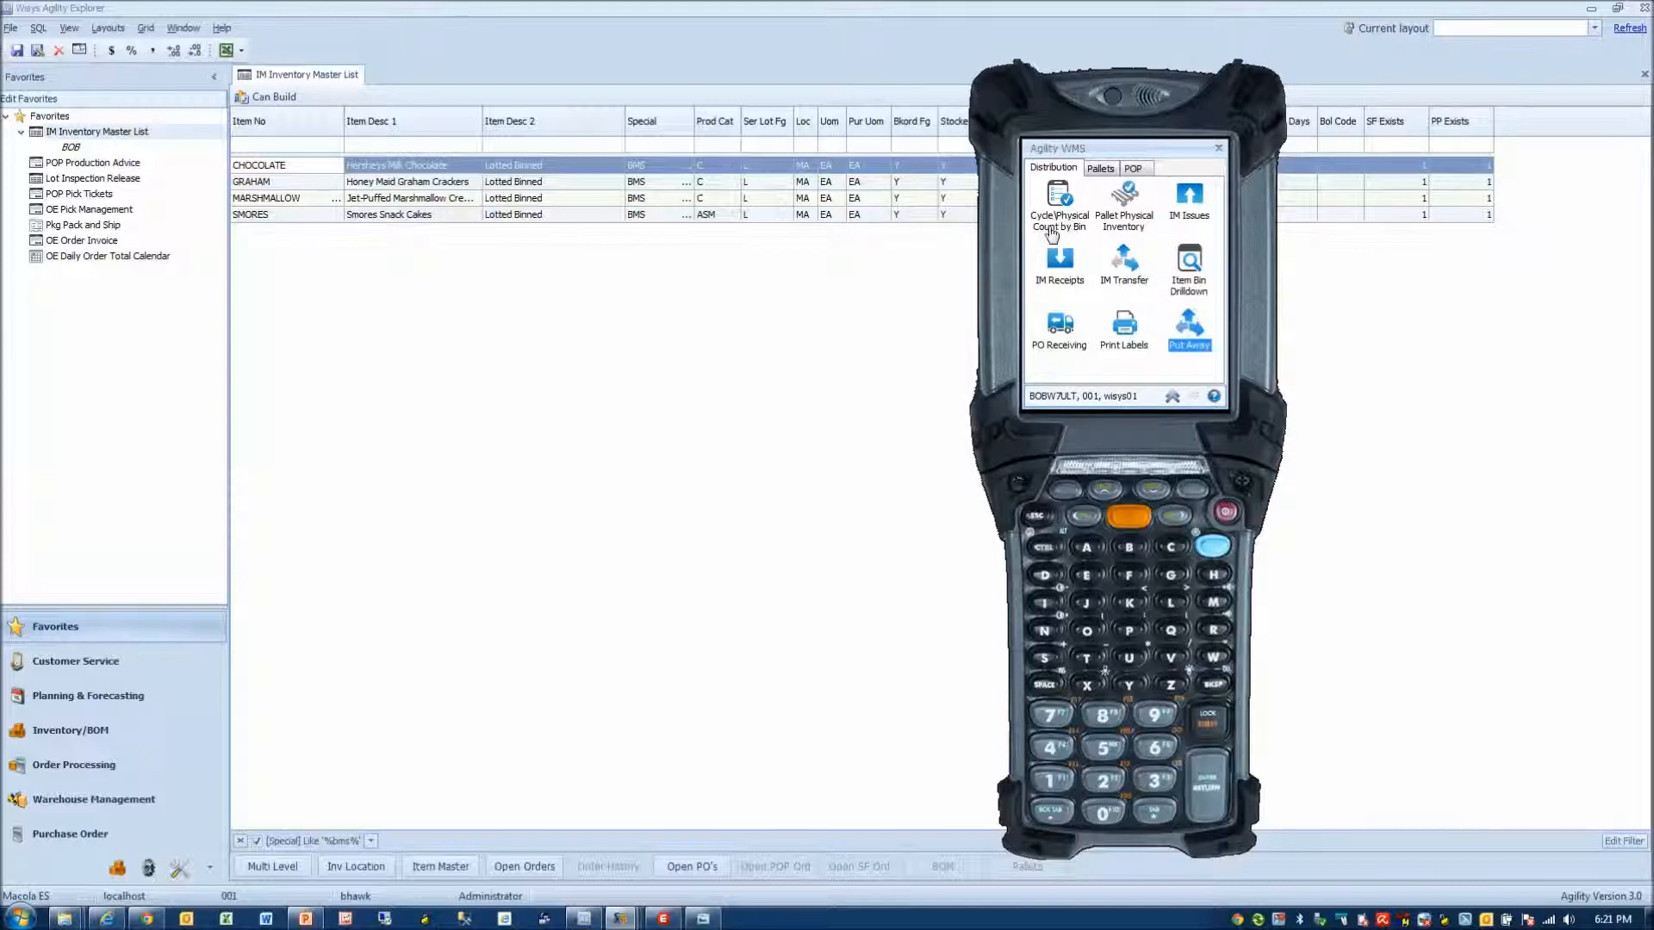
pyautogui.click(1079, 230)
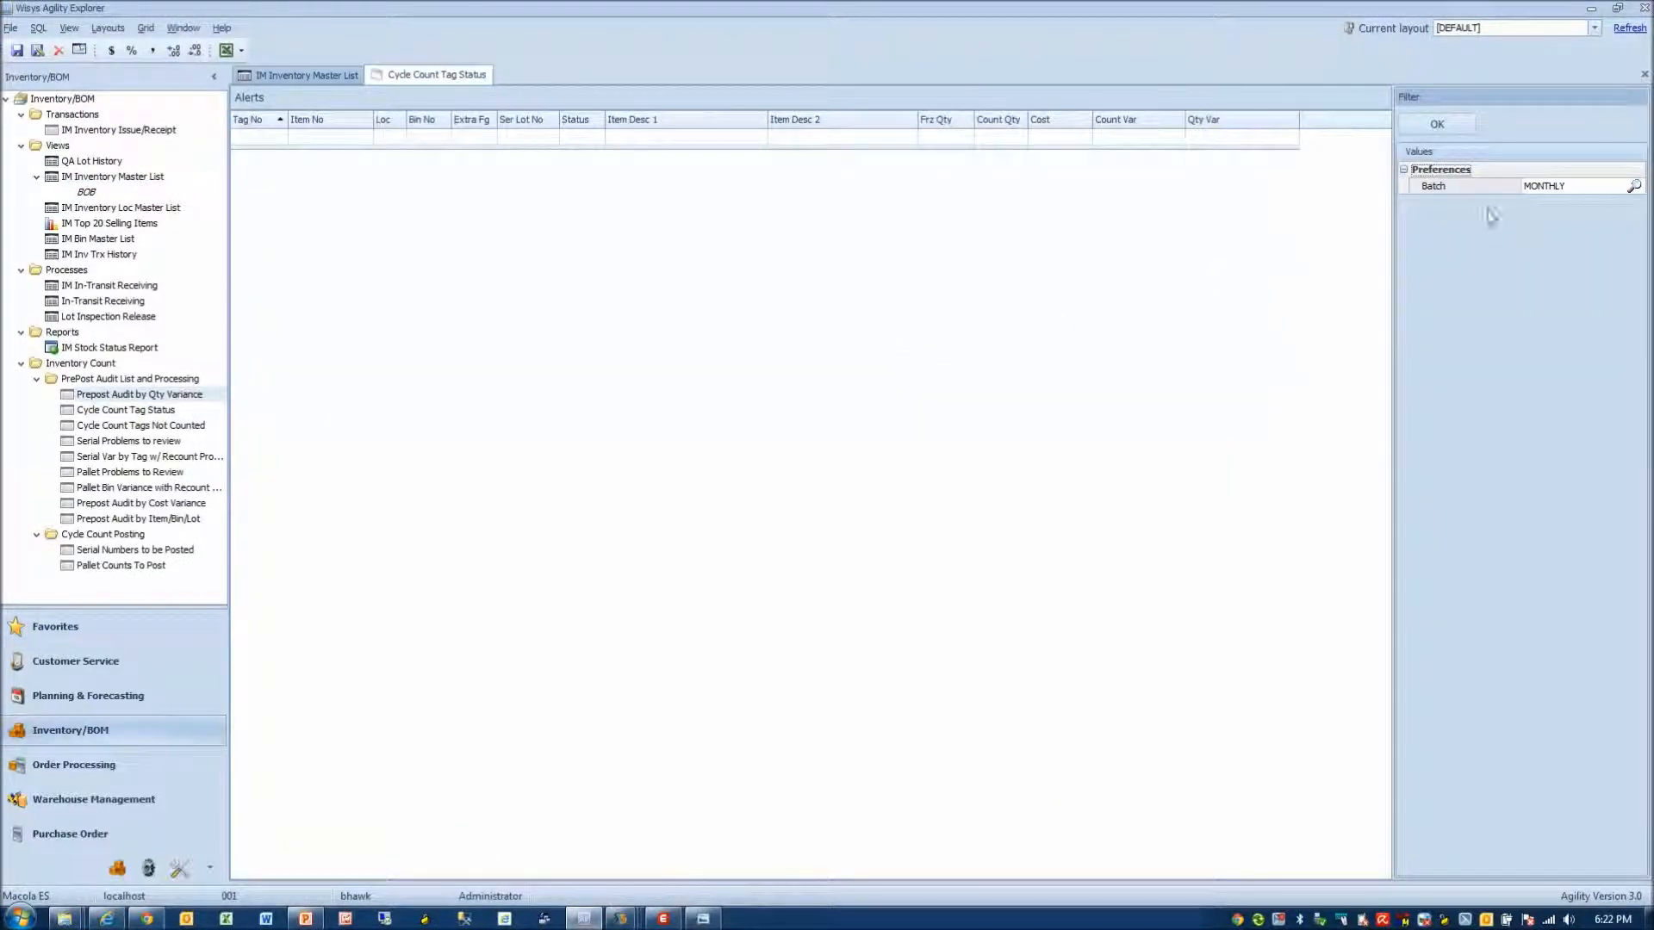
# - Load the Cycle Count Tag Status for batch MONTHLY and filter its item numbers by "mar"
pyautogui.click(1437, 124)
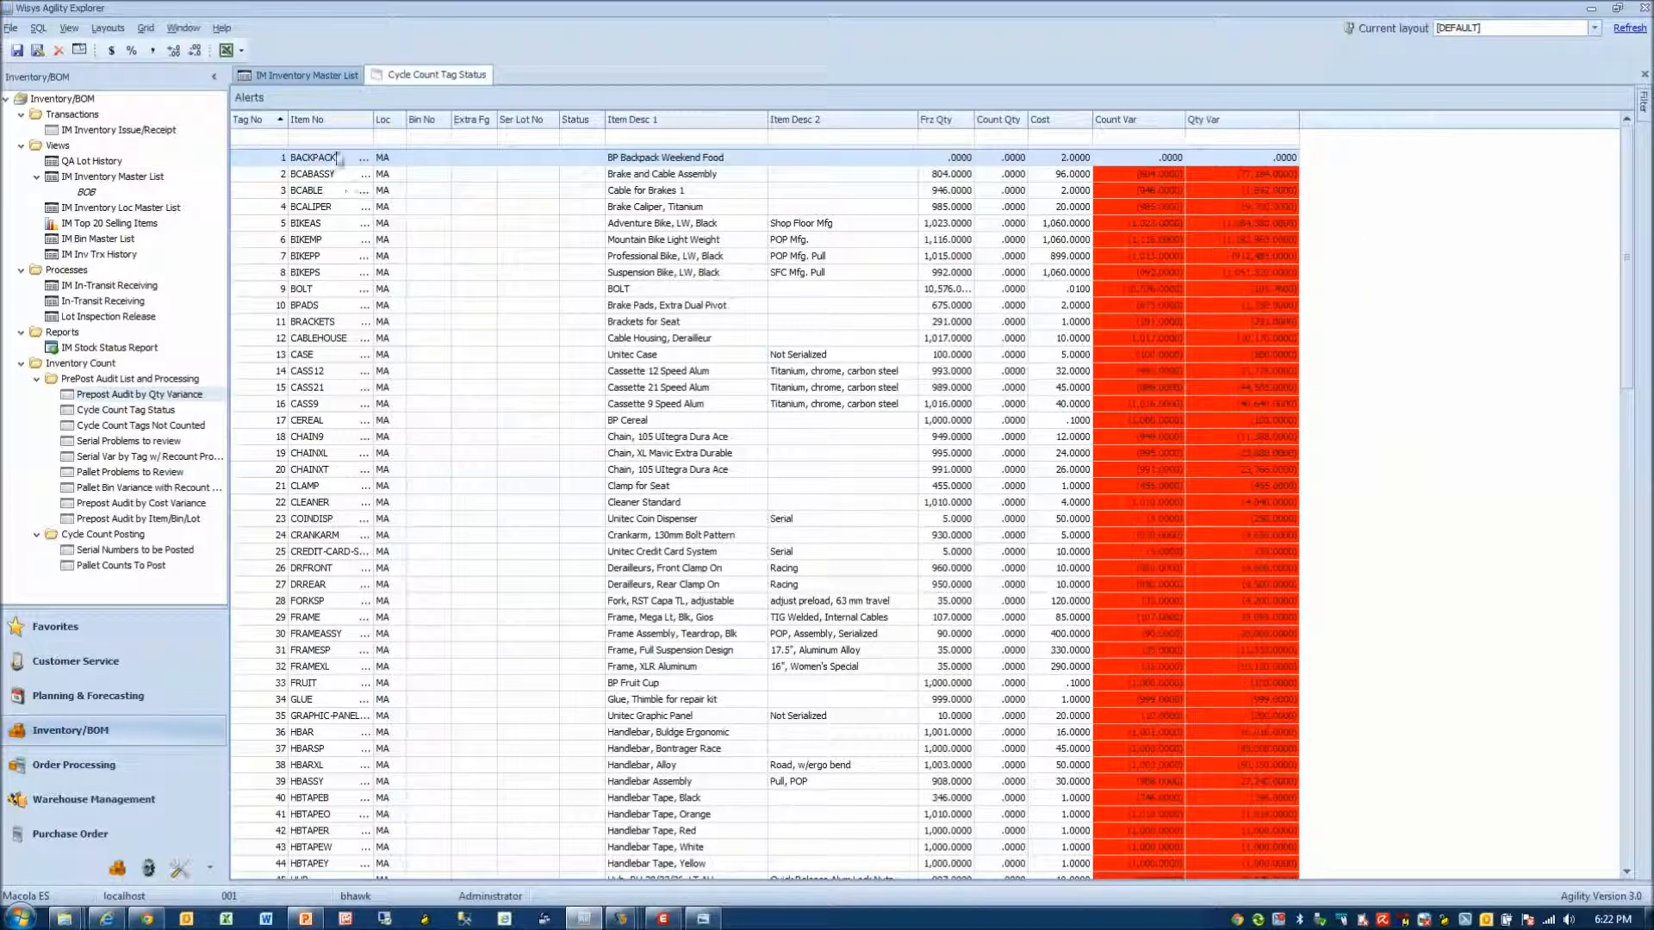
pyautogui.click(331, 138)
pyautogui.write('mar')
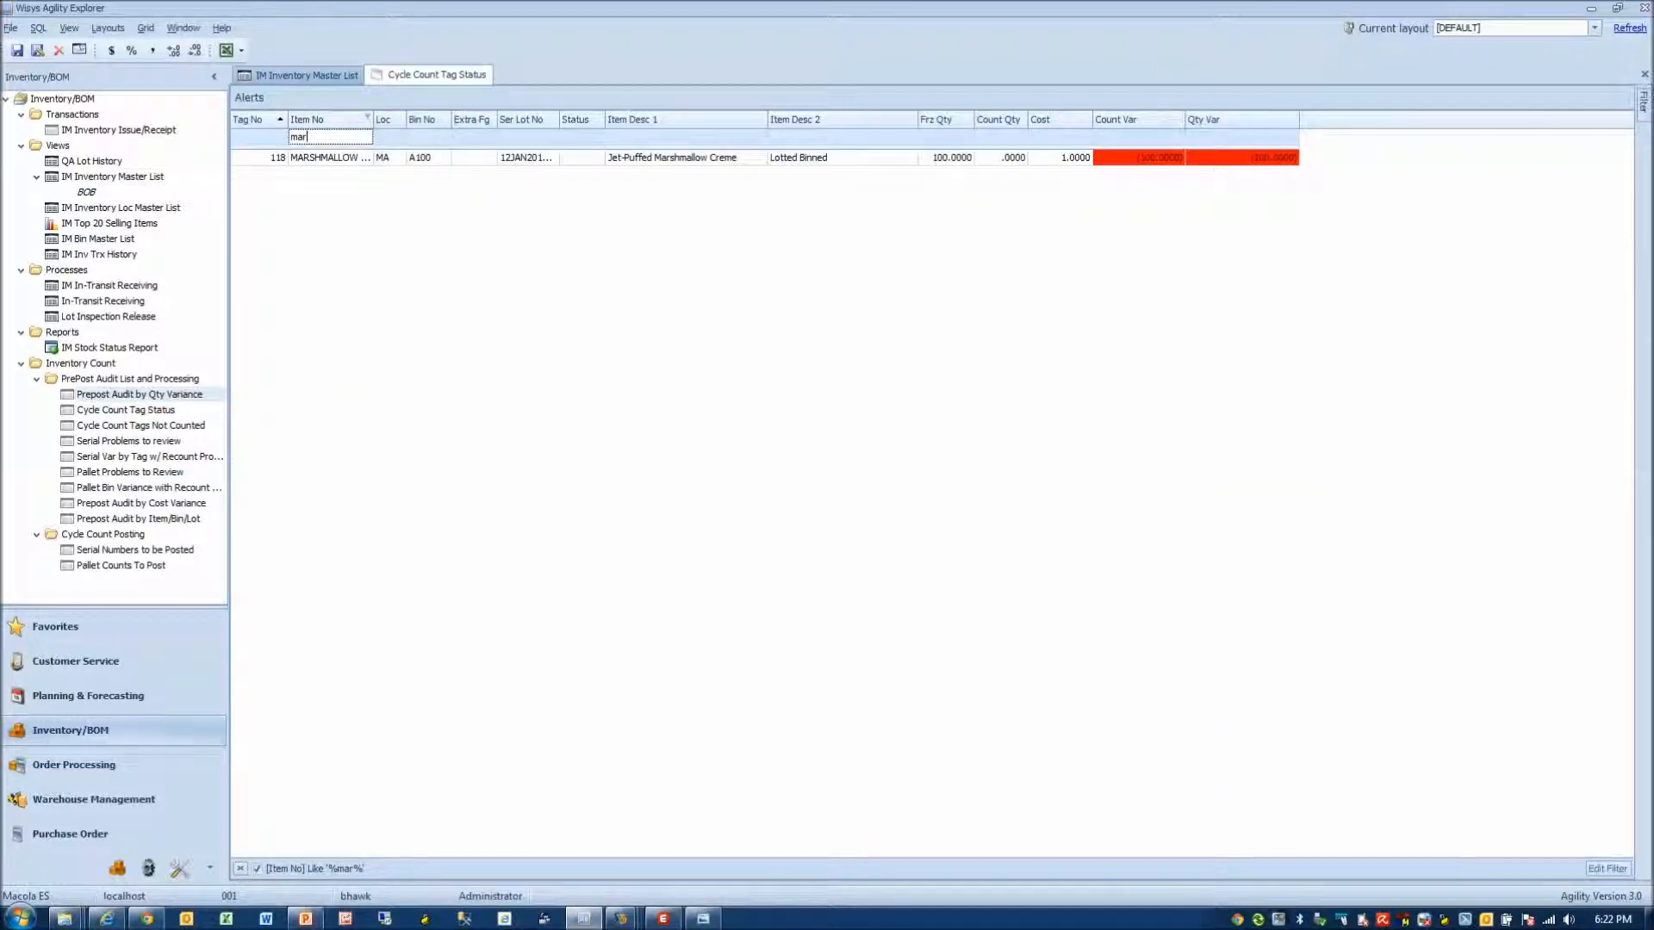
# - Select the MARSHMALLOW tag and switch to the Agility WMS handheld's Cycle\Physical Count by Bin form
pyautogui.click(327, 160)
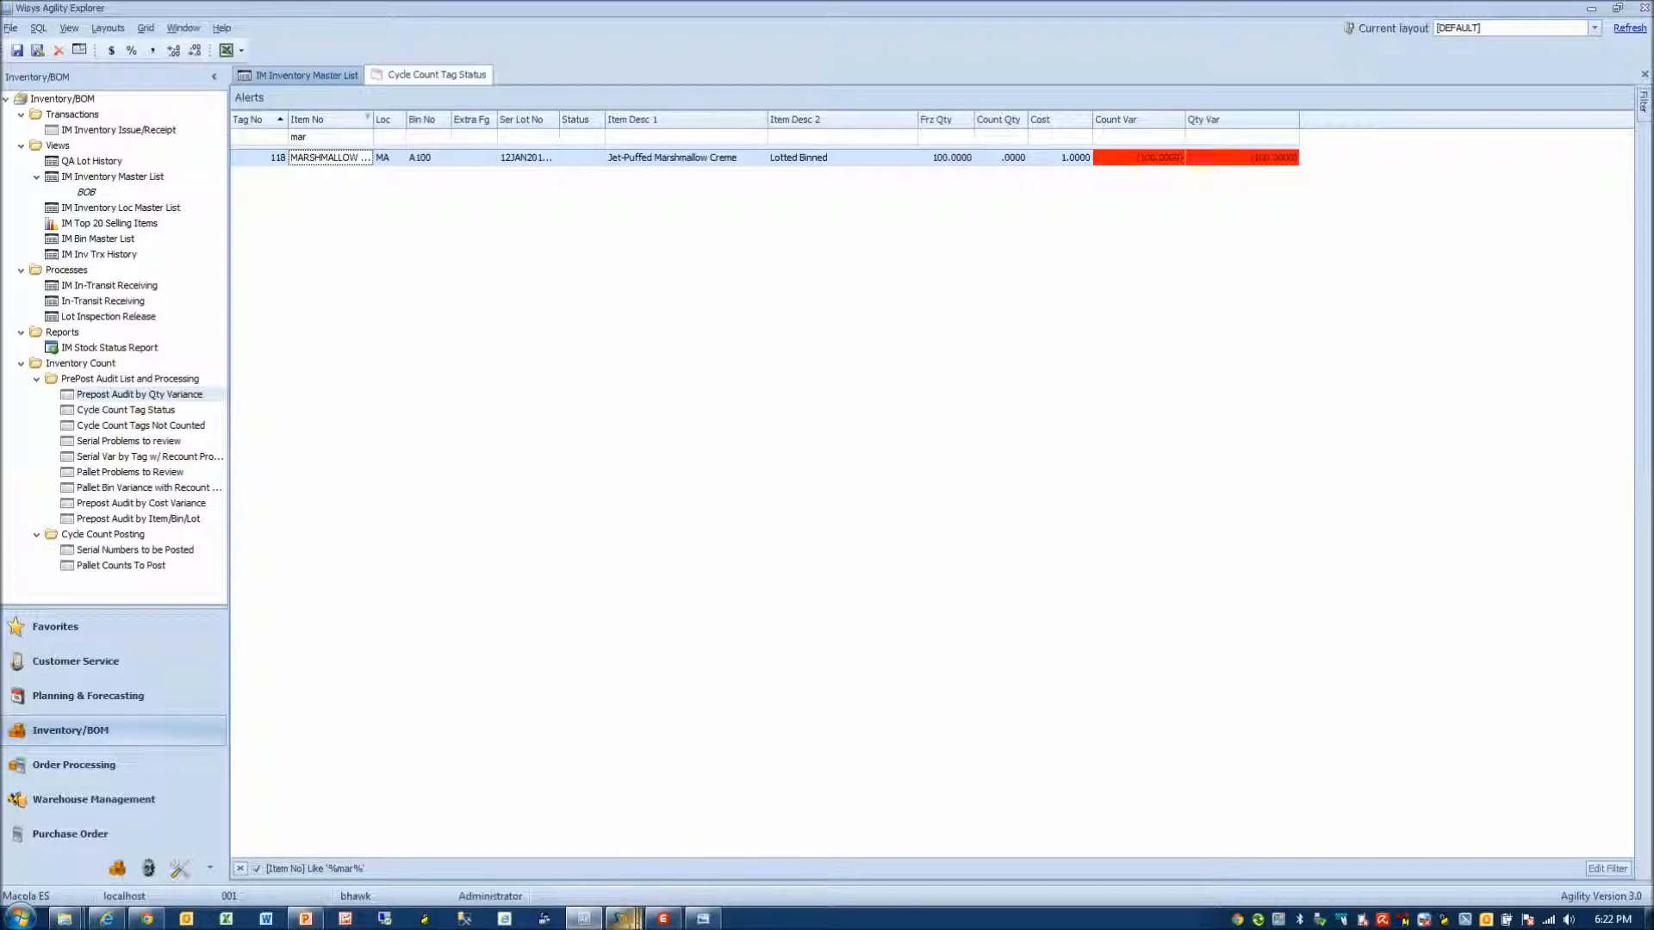
pyautogui.click(634, 920)
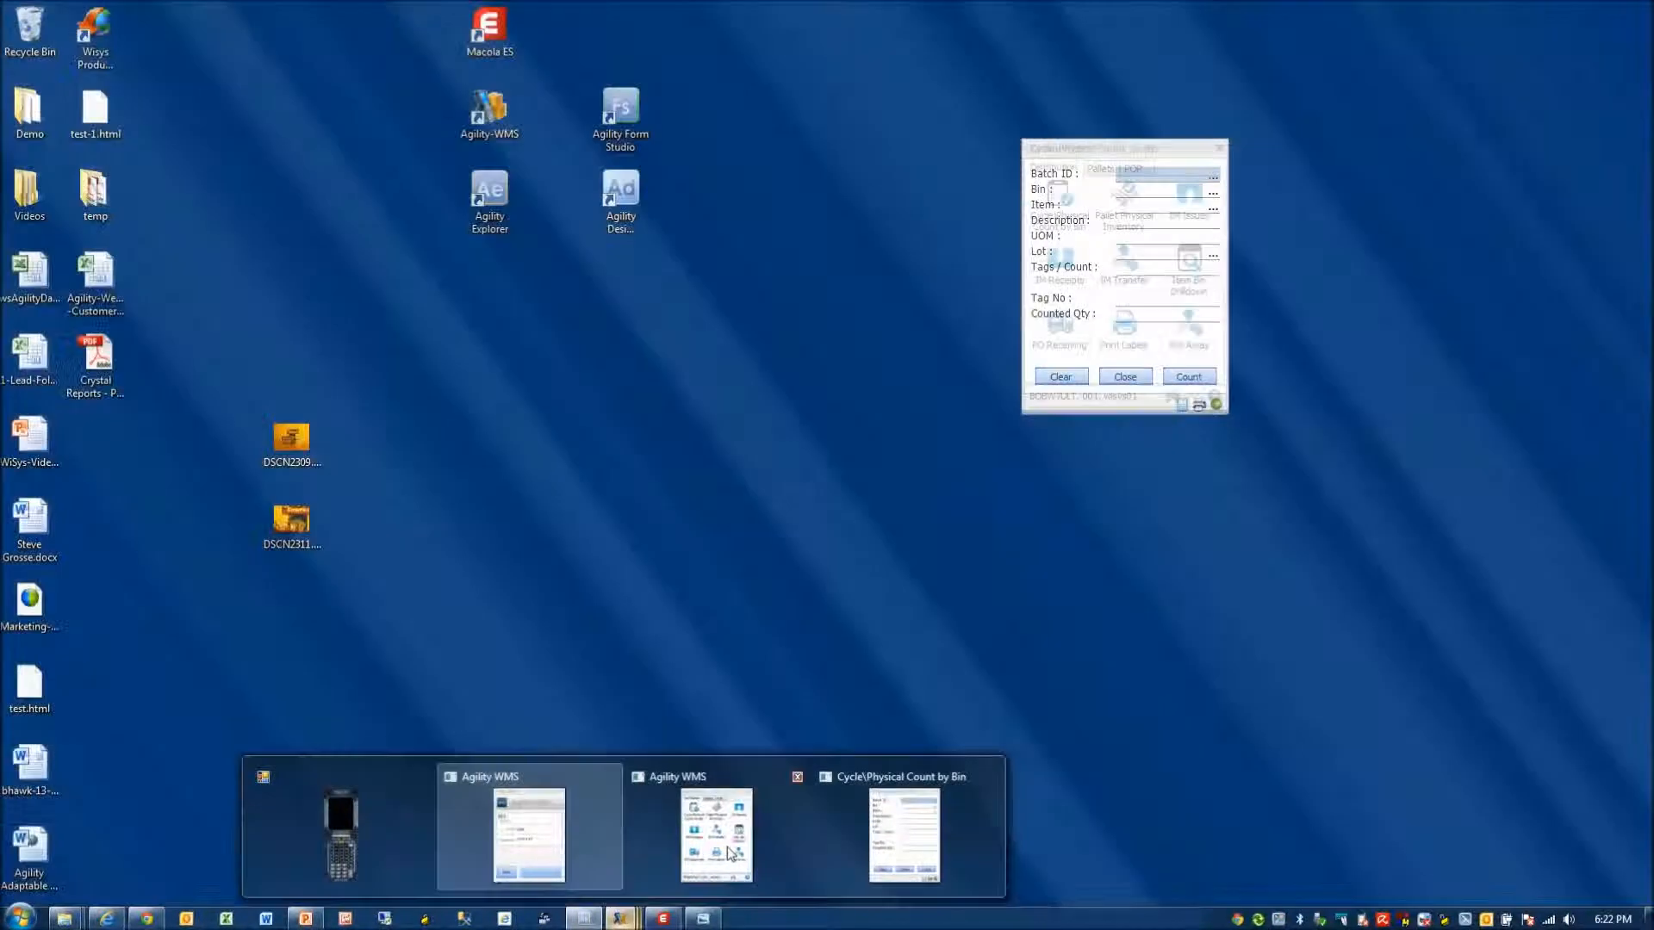
pyautogui.moveTo(728, 851)
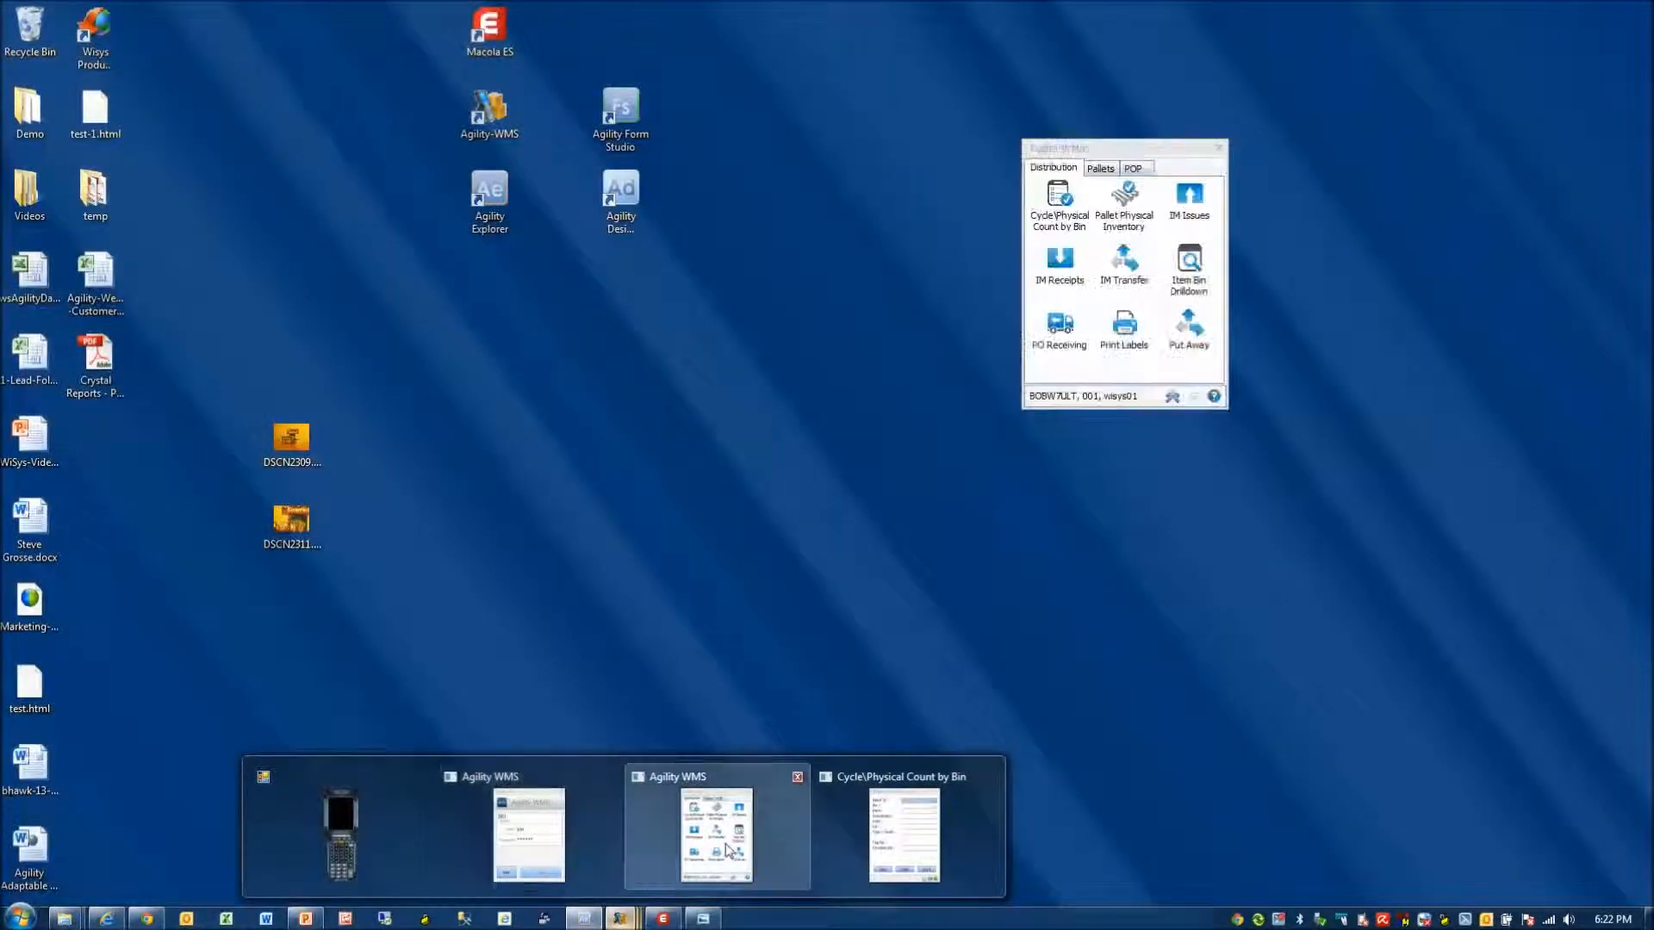
pyautogui.click(900, 840)
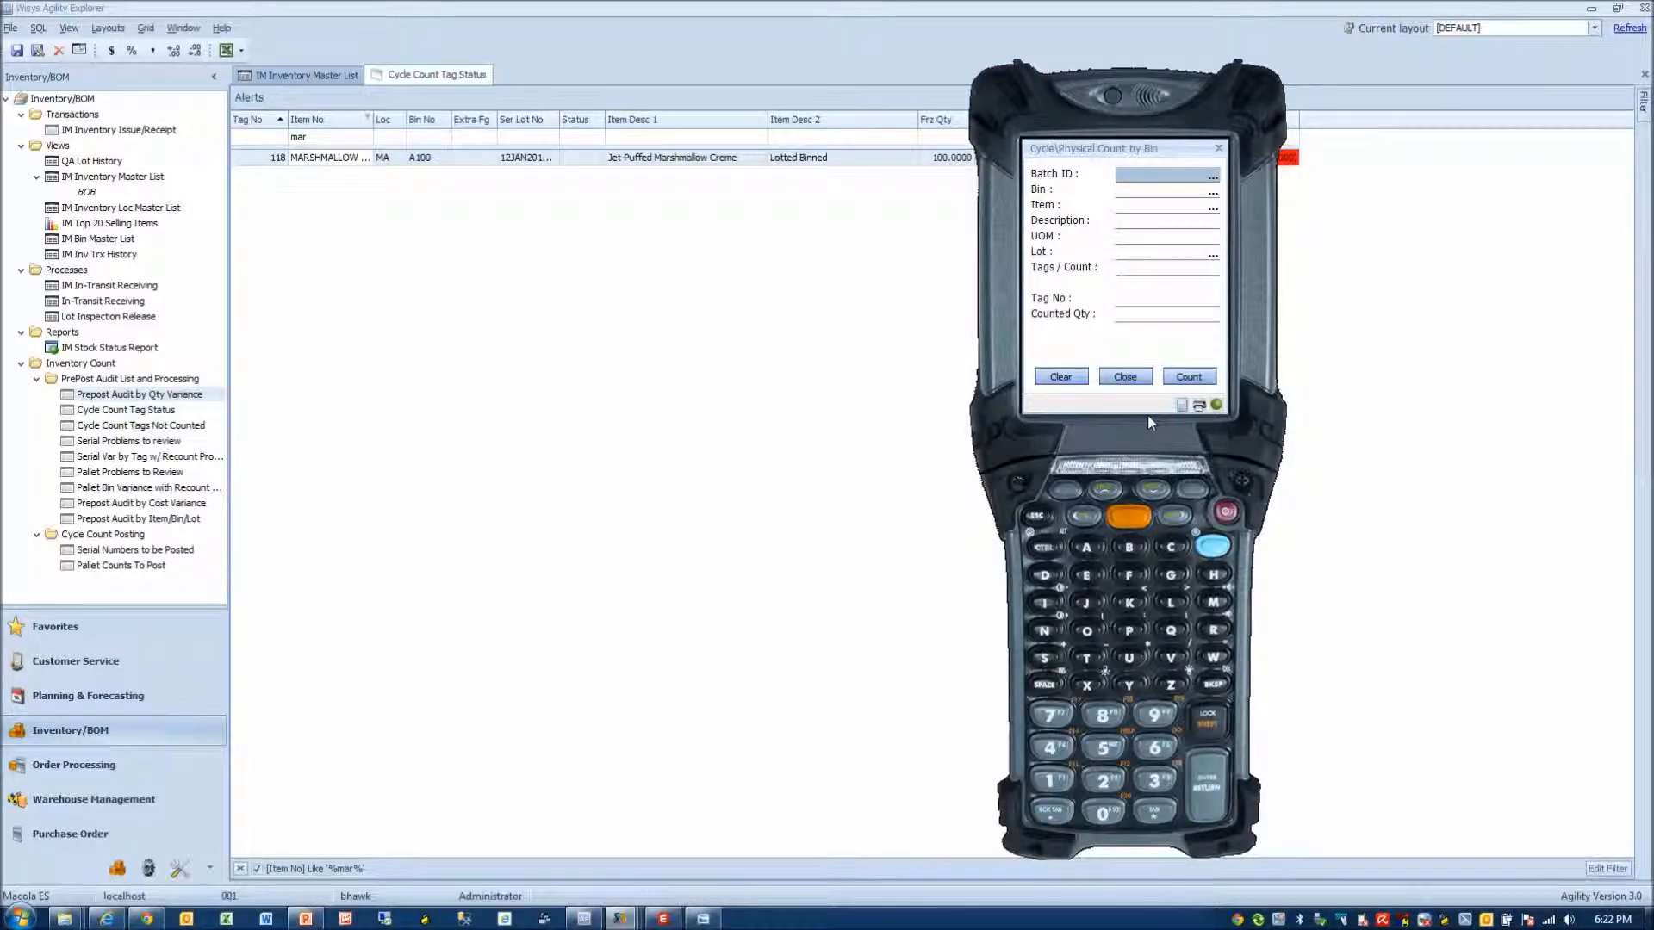
# - Identify the stock to count with batch MONTHLY, bin A100, item MARSHMALLOW and lot 12JAN2011X
pyautogui.write('MONTHLY')
pyautogui.press('Return')
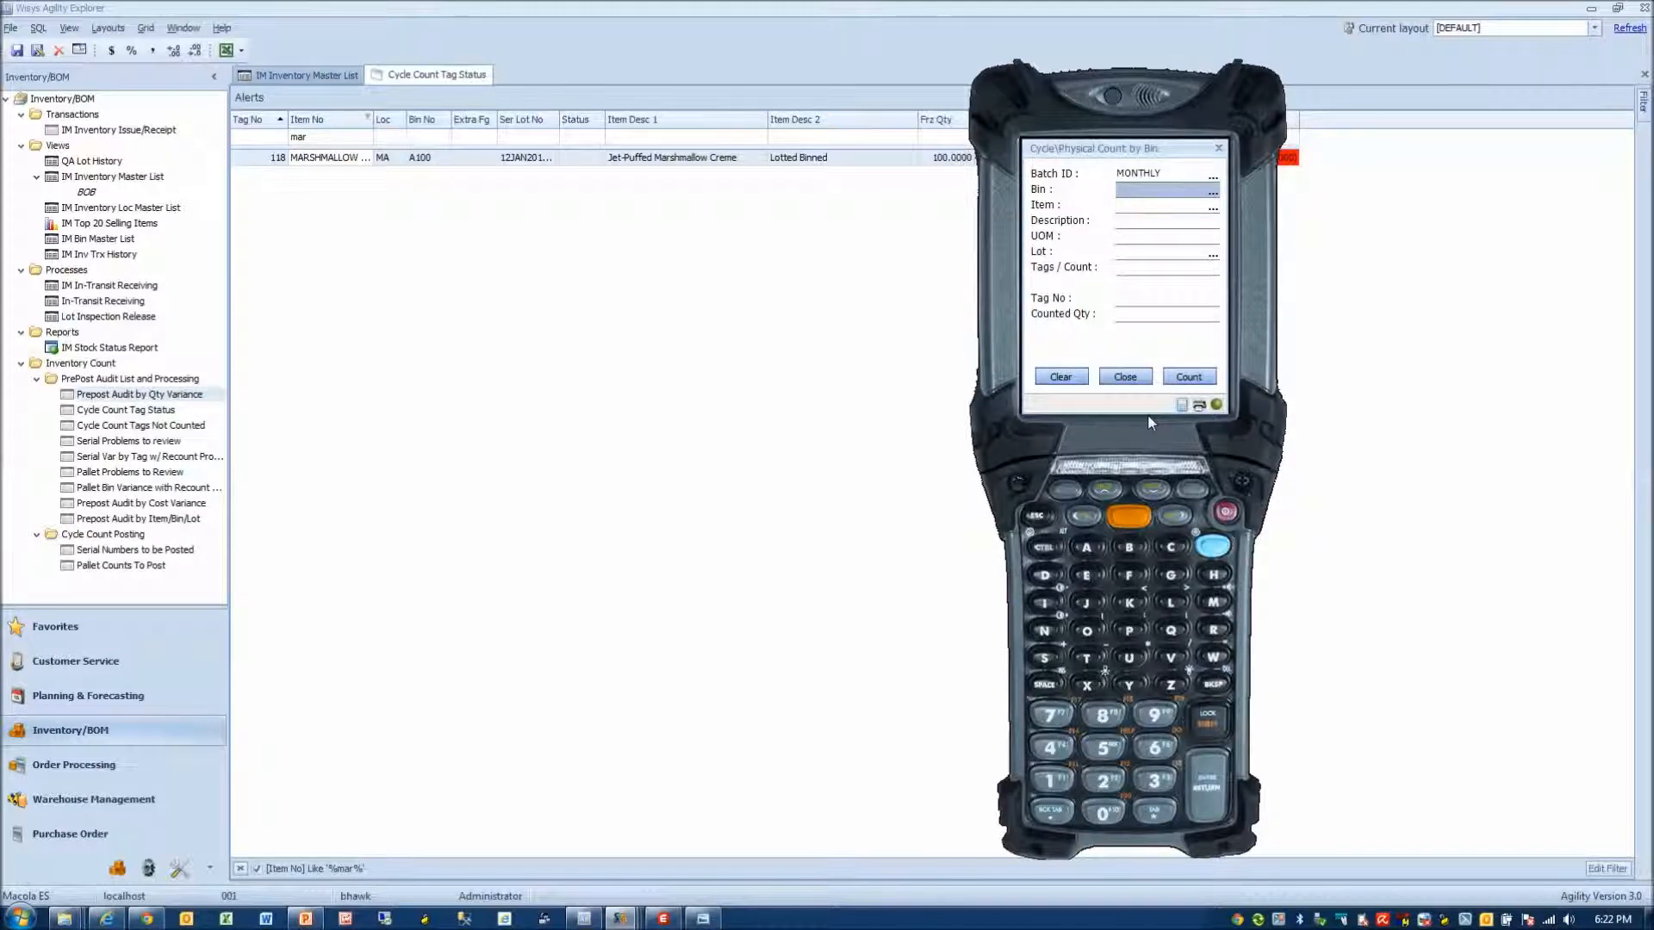
pyautogui.write('A100')
pyautogui.press('Return')
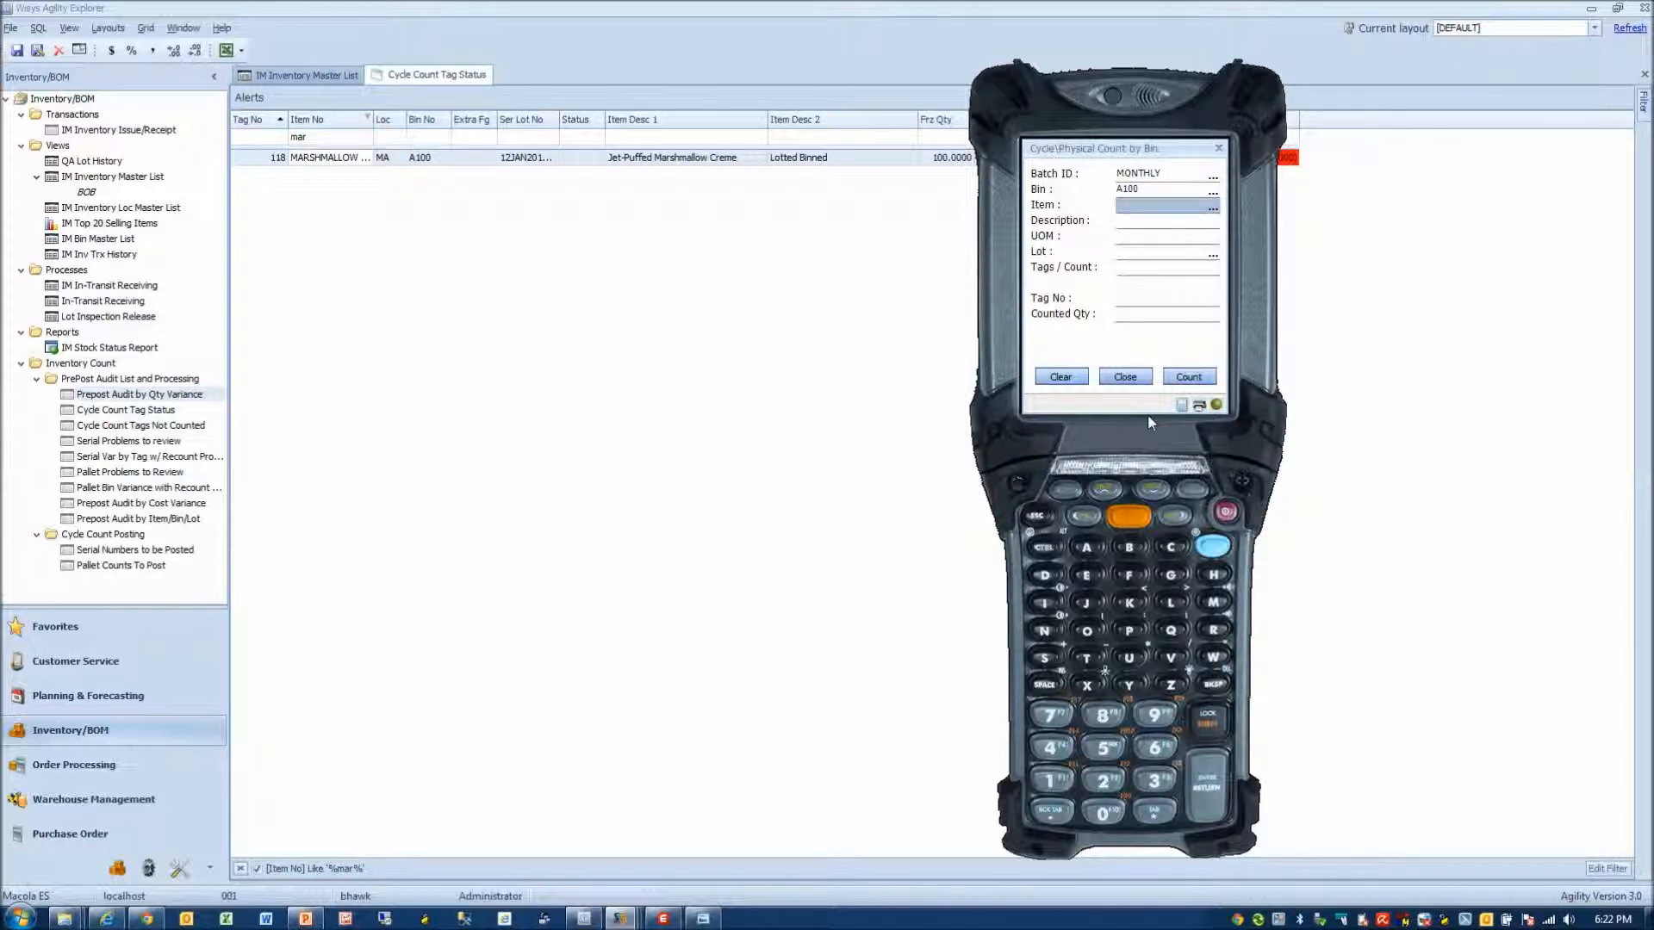
pyautogui.write('MARSHMALLOW')
pyautogui.press('Return')
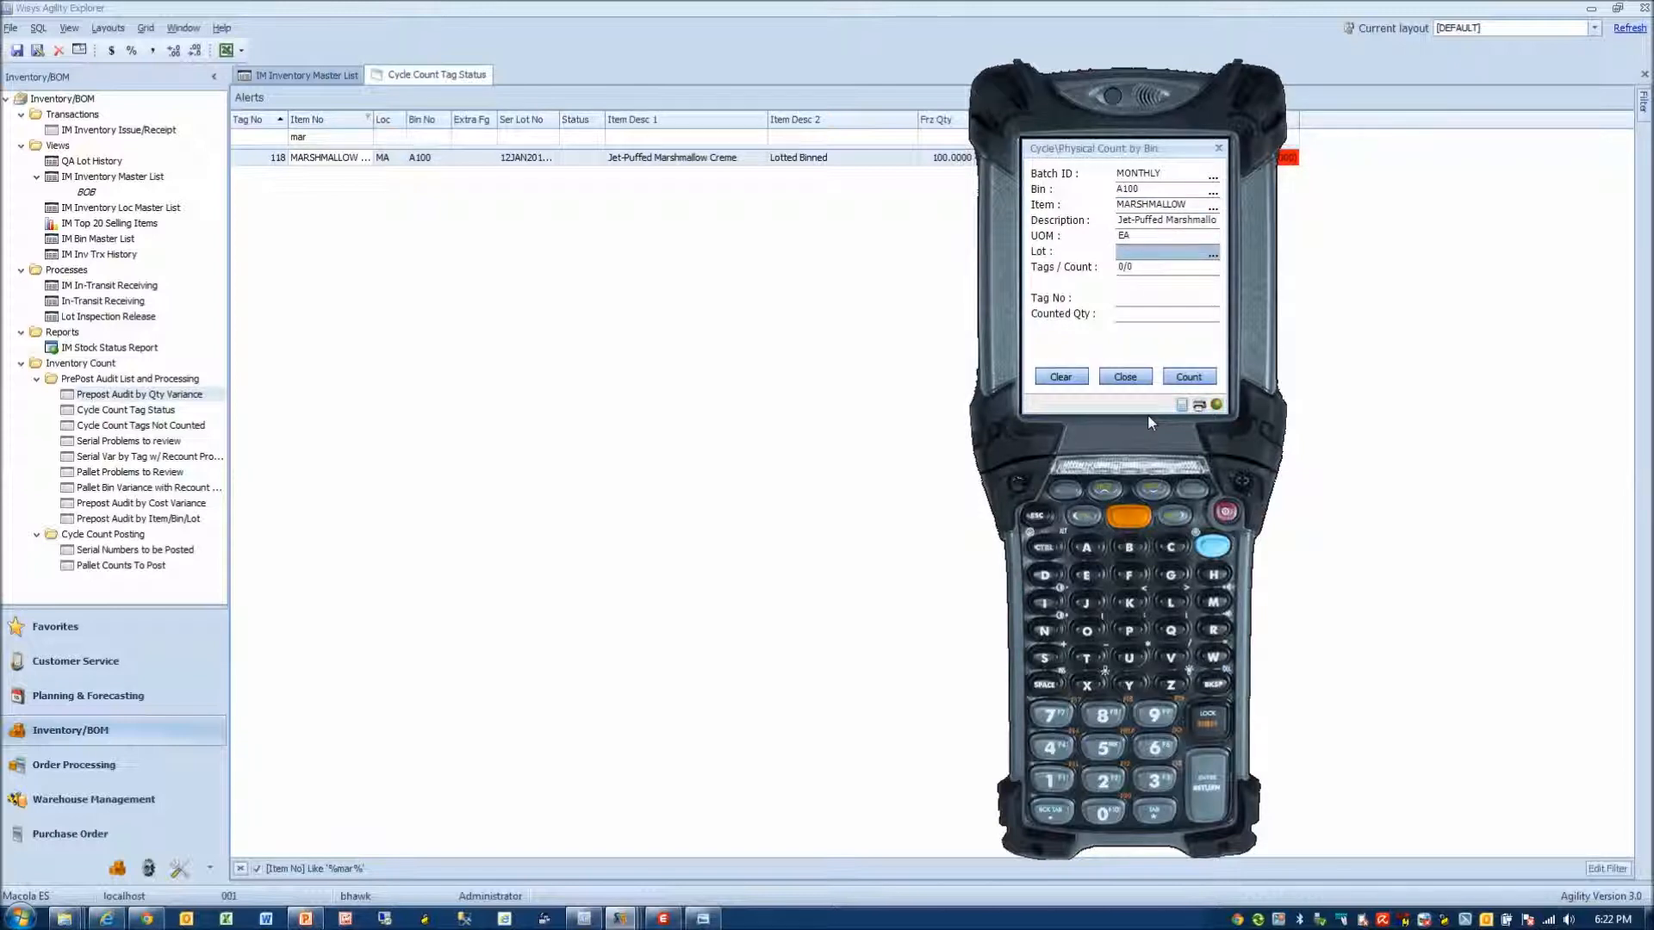
pyautogui.write('12JAN2011X')
pyautogui.press('Return')
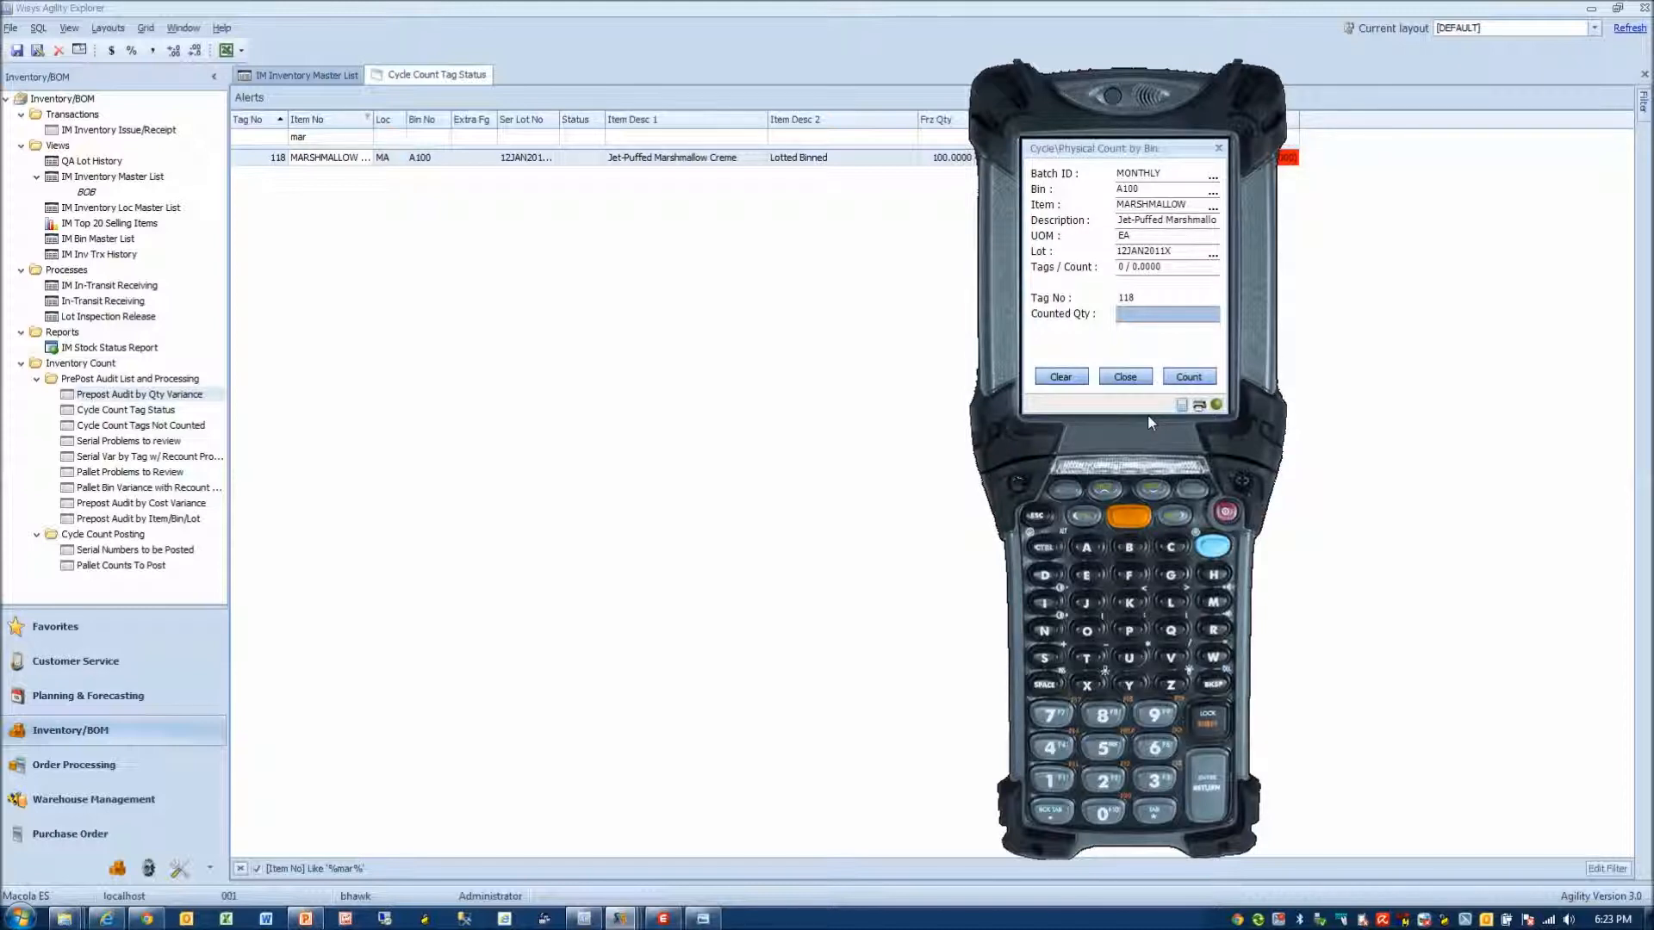
# - Record a counted quantity of 99 for the lot, close the count form and refresh the Cycle Count Tag Status in Agility Explorer
pyautogui.write('99')
pyautogui.click(1209, 379)
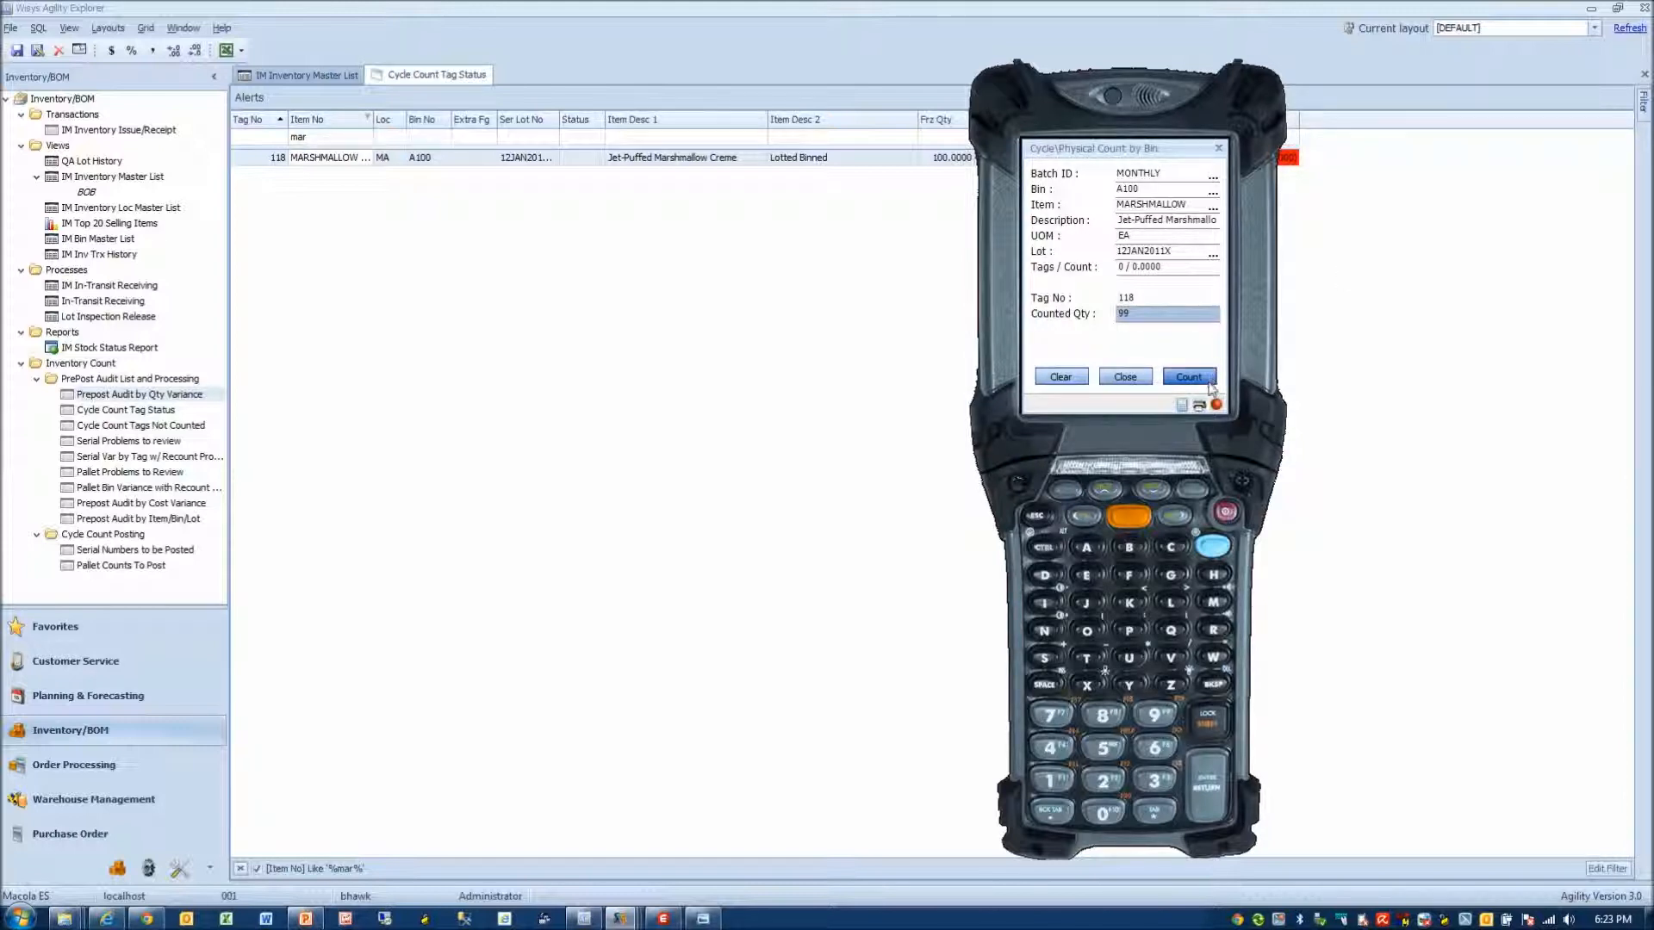
pyautogui.click(1103, 376)
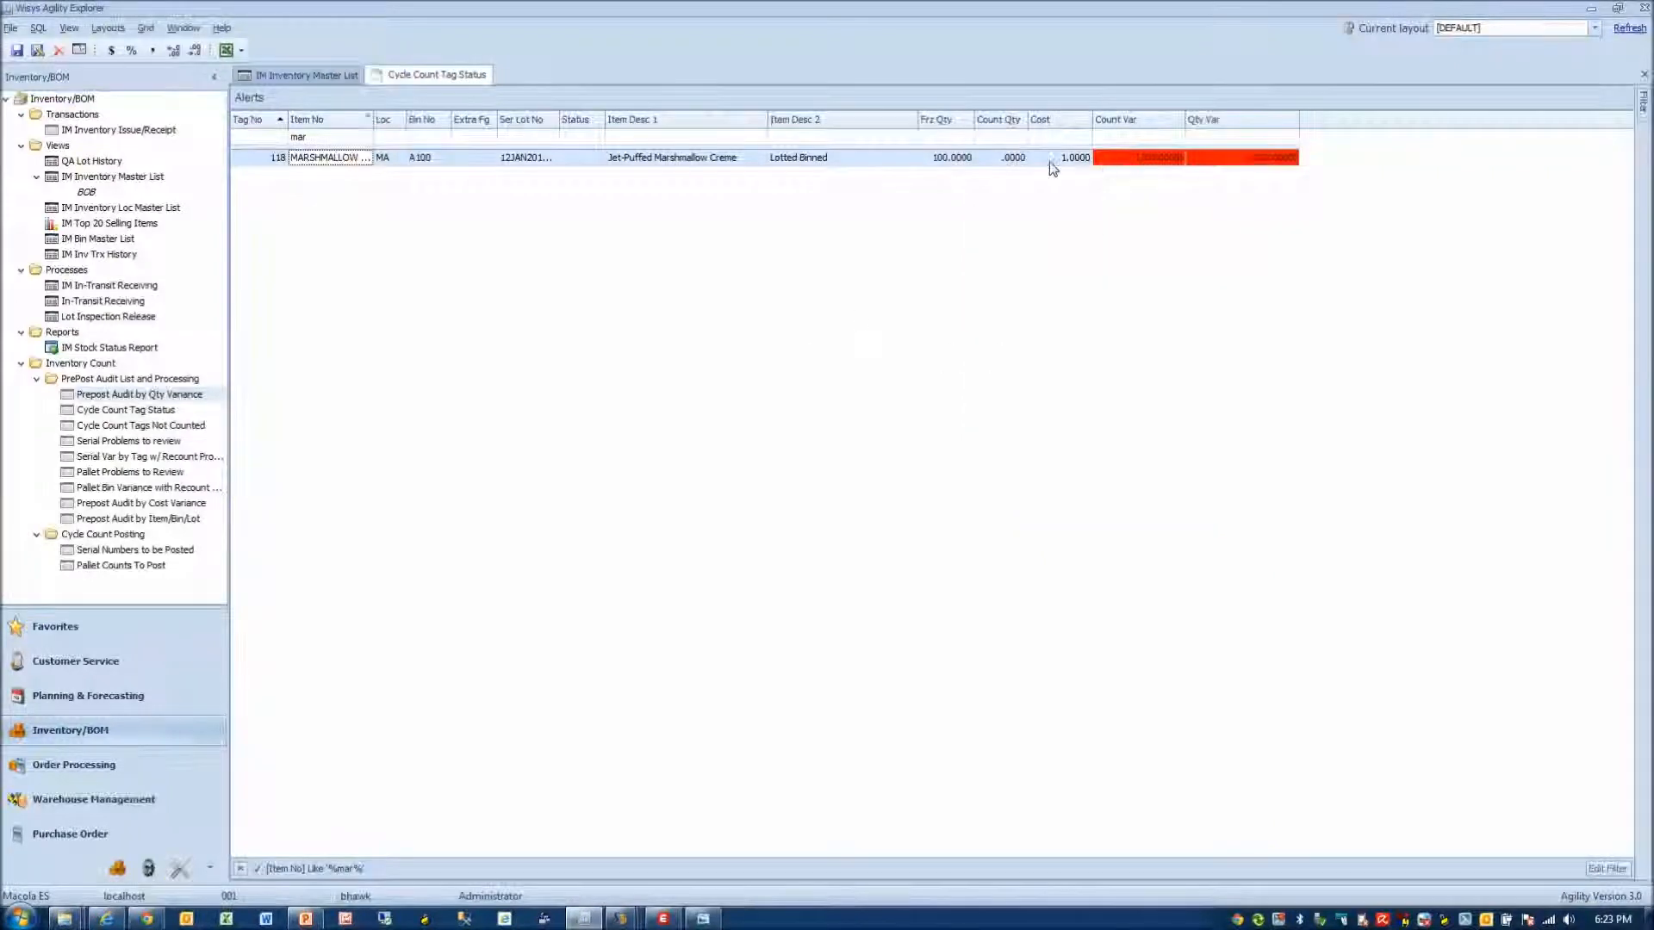
pyautogui.click(1629, 28)
# - Open Prepost Audit by Qty Variance and load it for batch MONTHLY with a quantity variance of 2
pyautogui.doubleClick(135, 395)
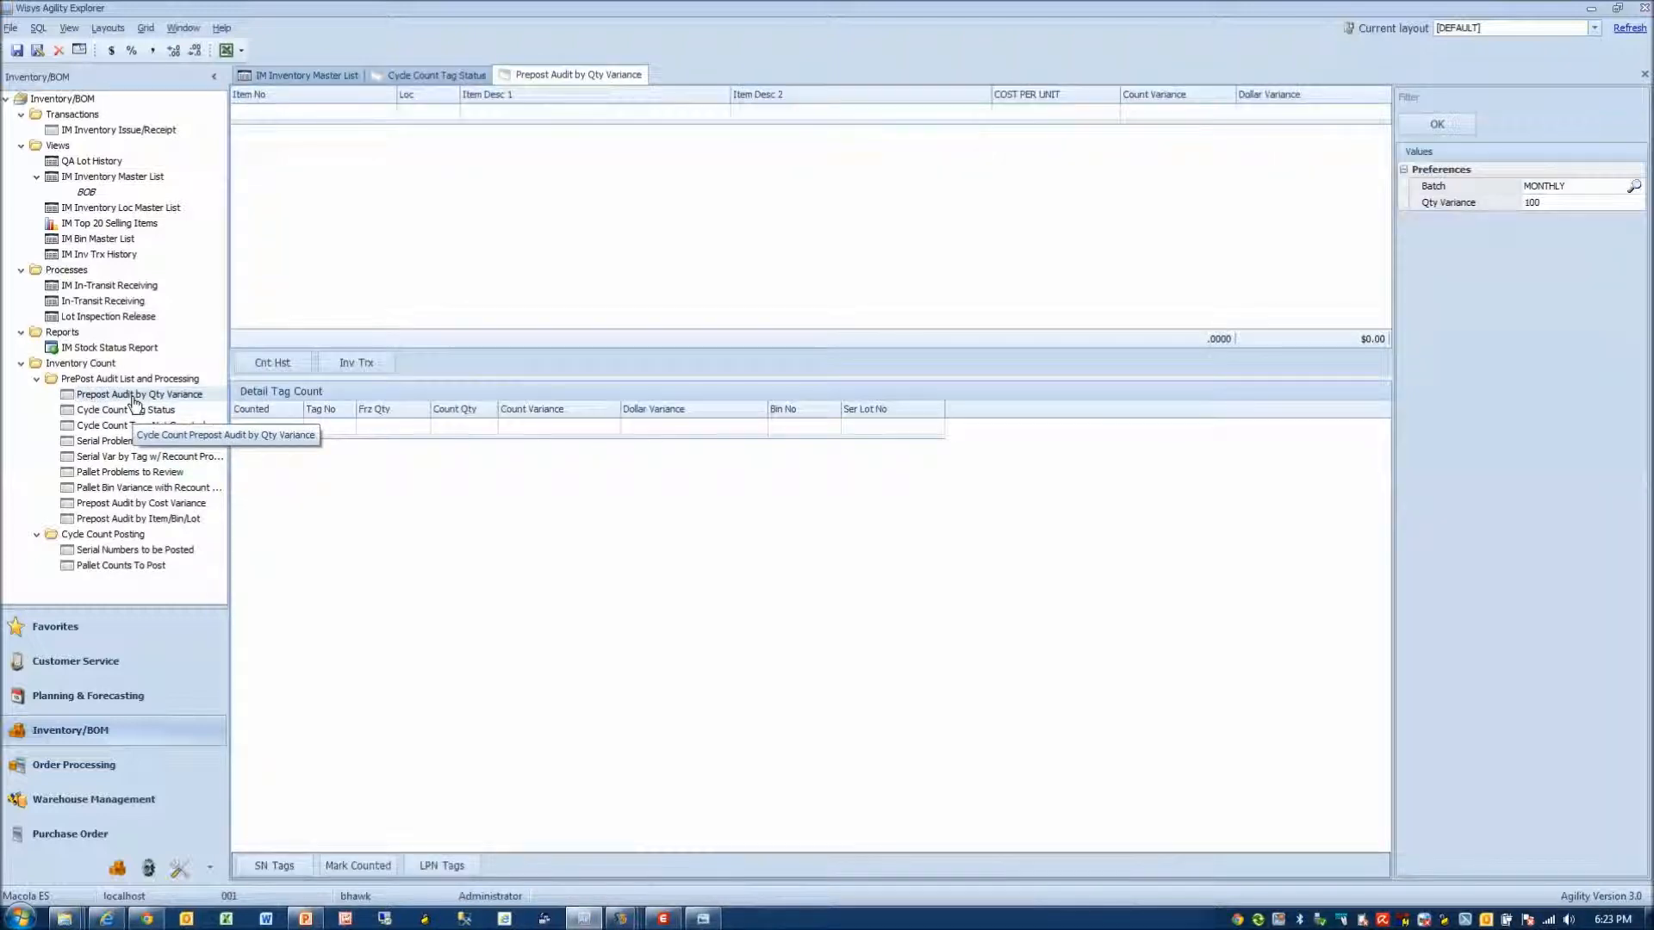
pyautogui.click(1460, 129)
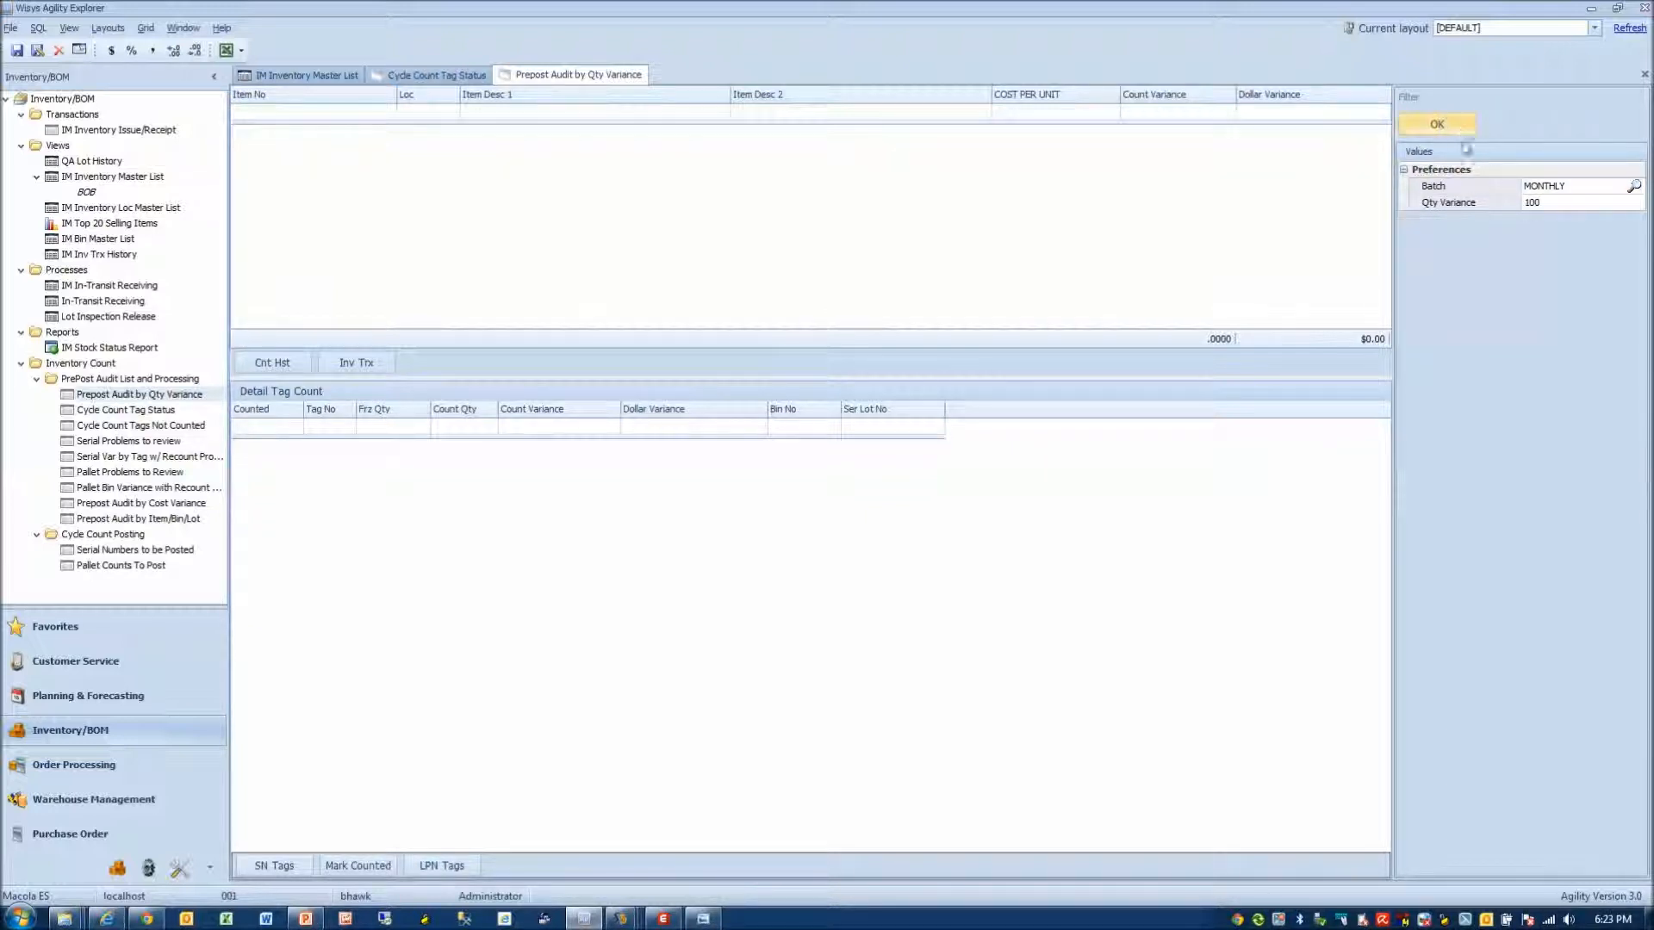
pyautogui.click(1542, 203)
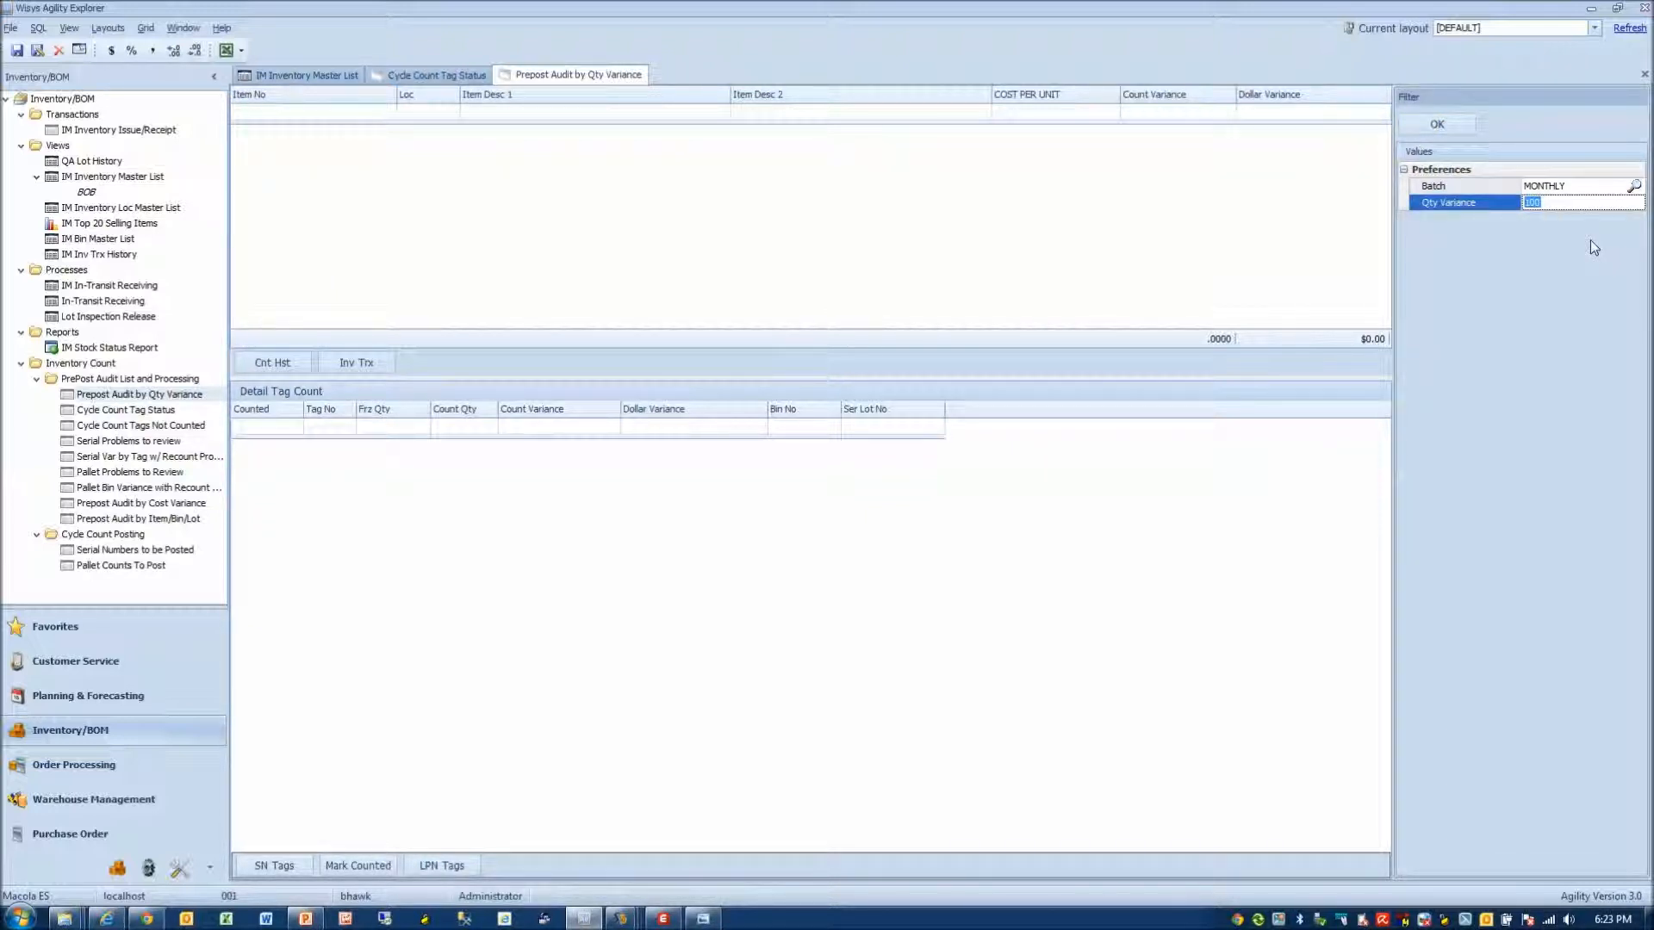
pyautogui.write('2')
pyautogui.click(1437, 125)
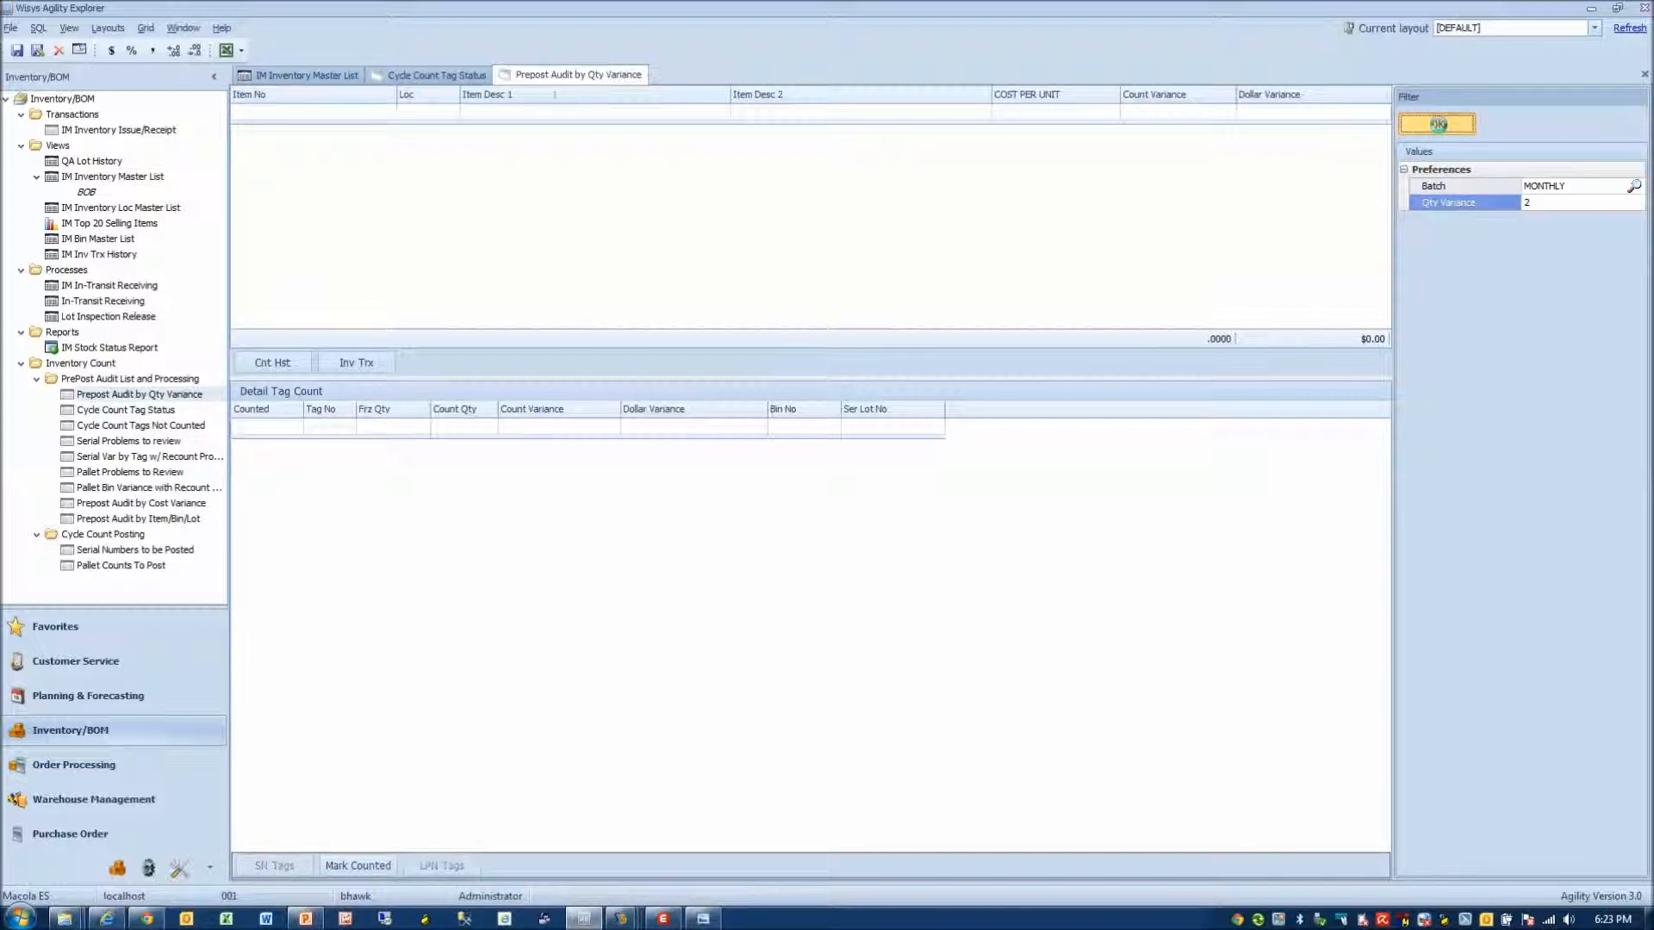
# - Filter the audit's item numbers by "marsh" and reload the audit with a quantity variance of .5
pyautogui.click(329, 111)
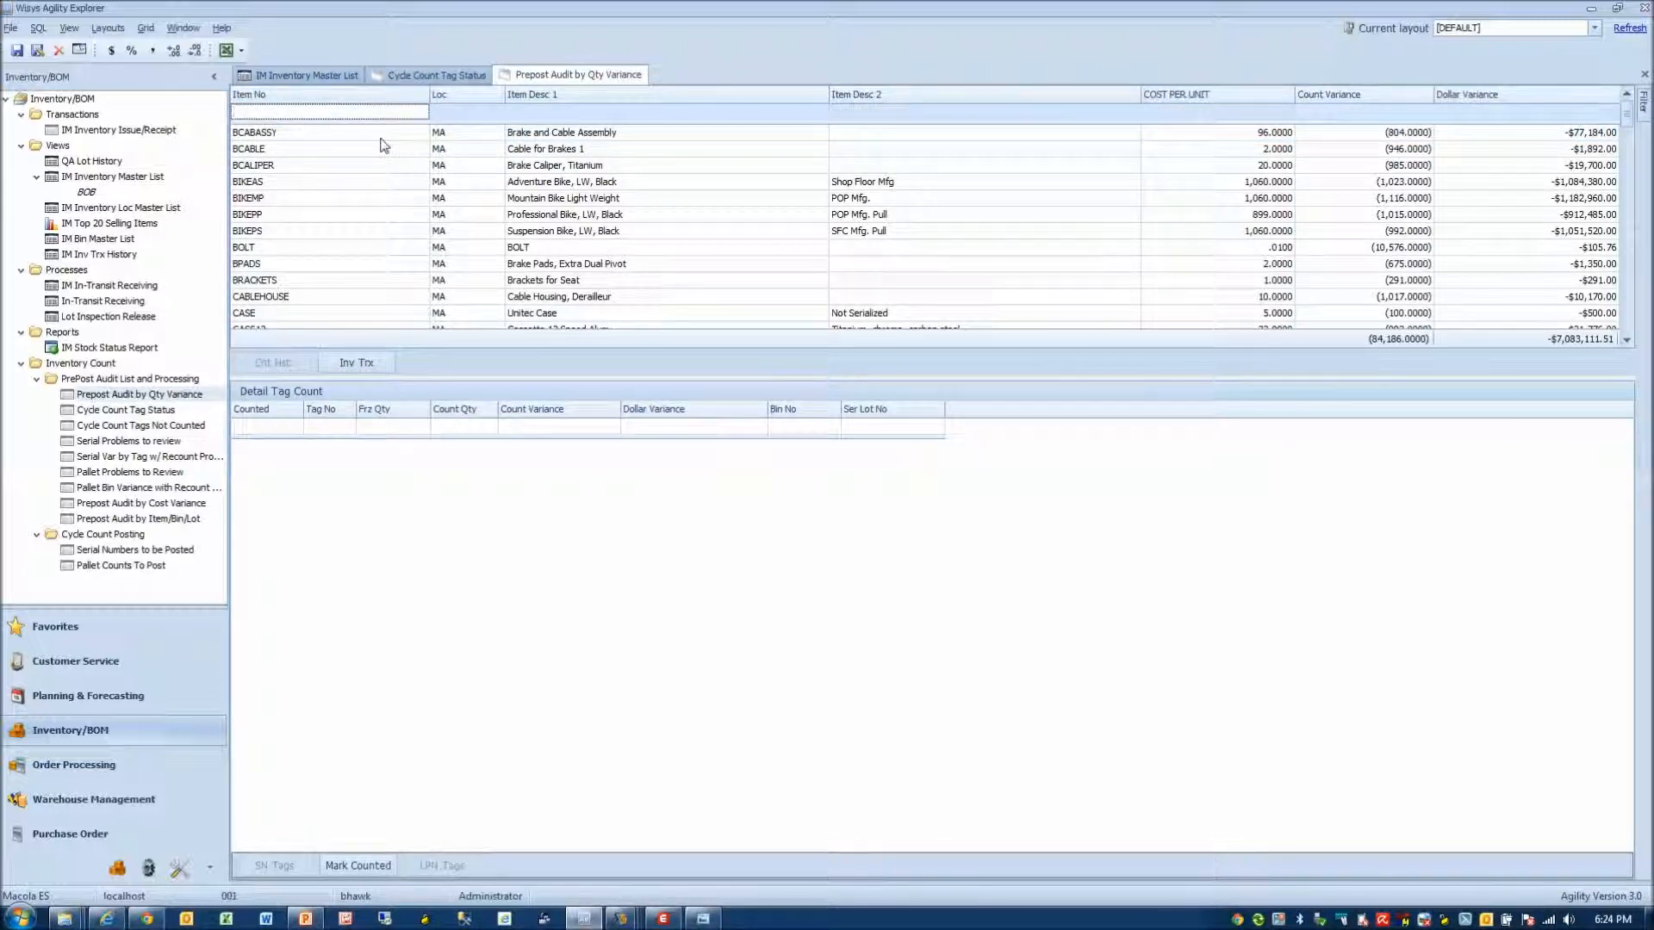
pyautogui.write('marsh')
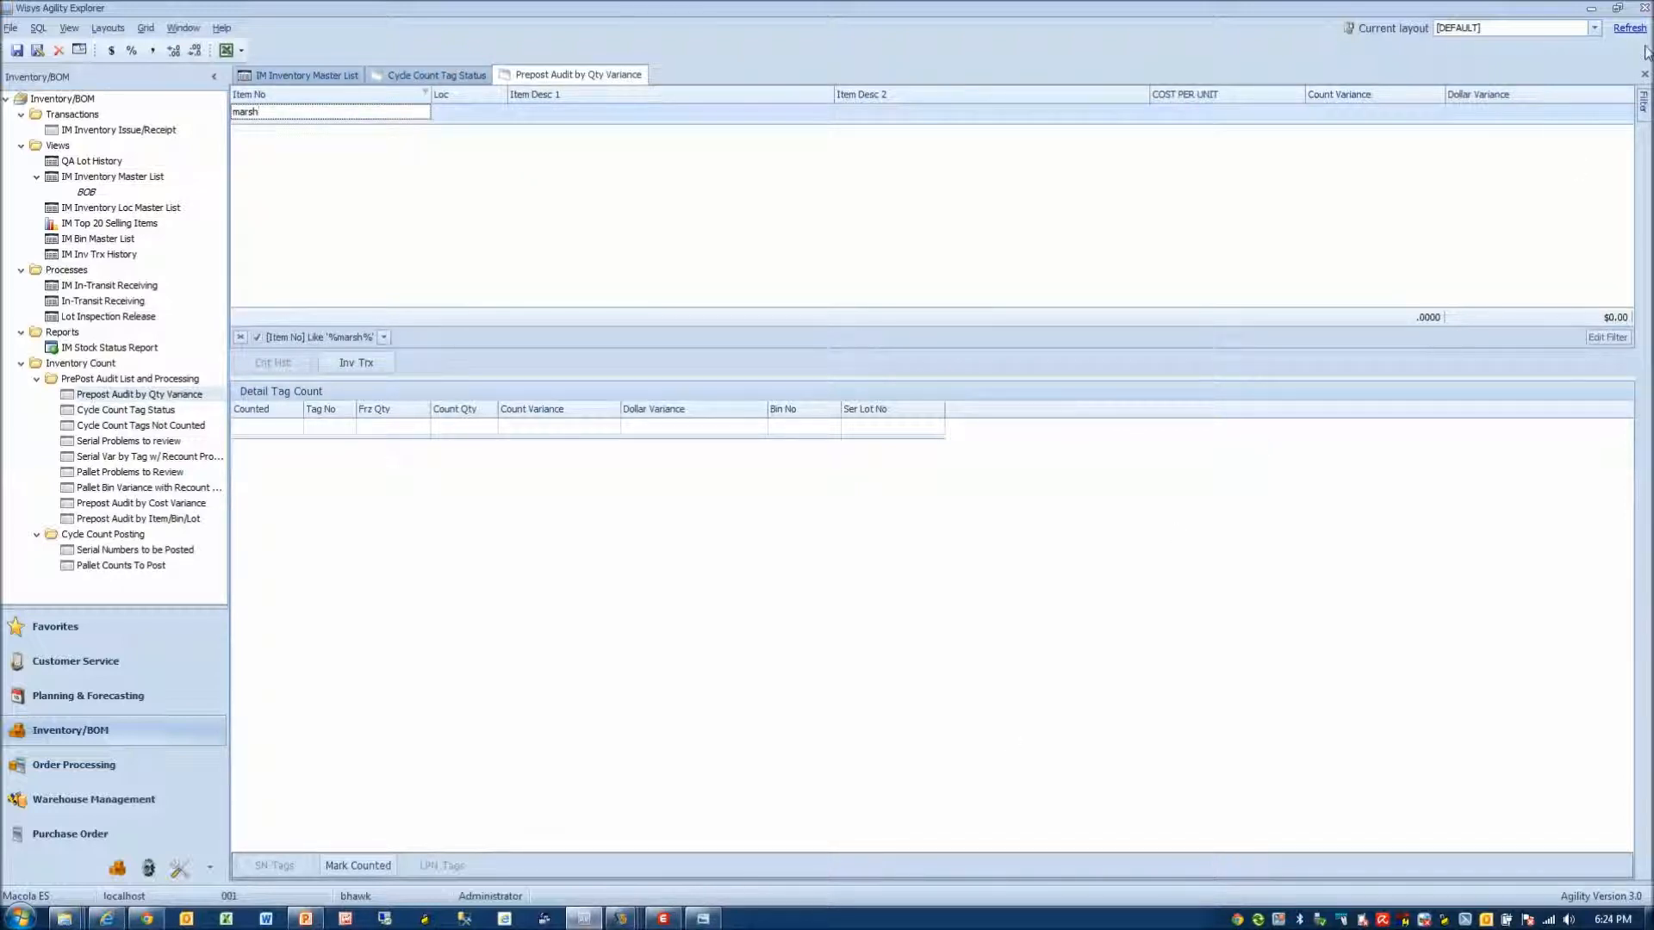
pyautogui.click(1643, 102)
pyautogui.click(1540, 203)
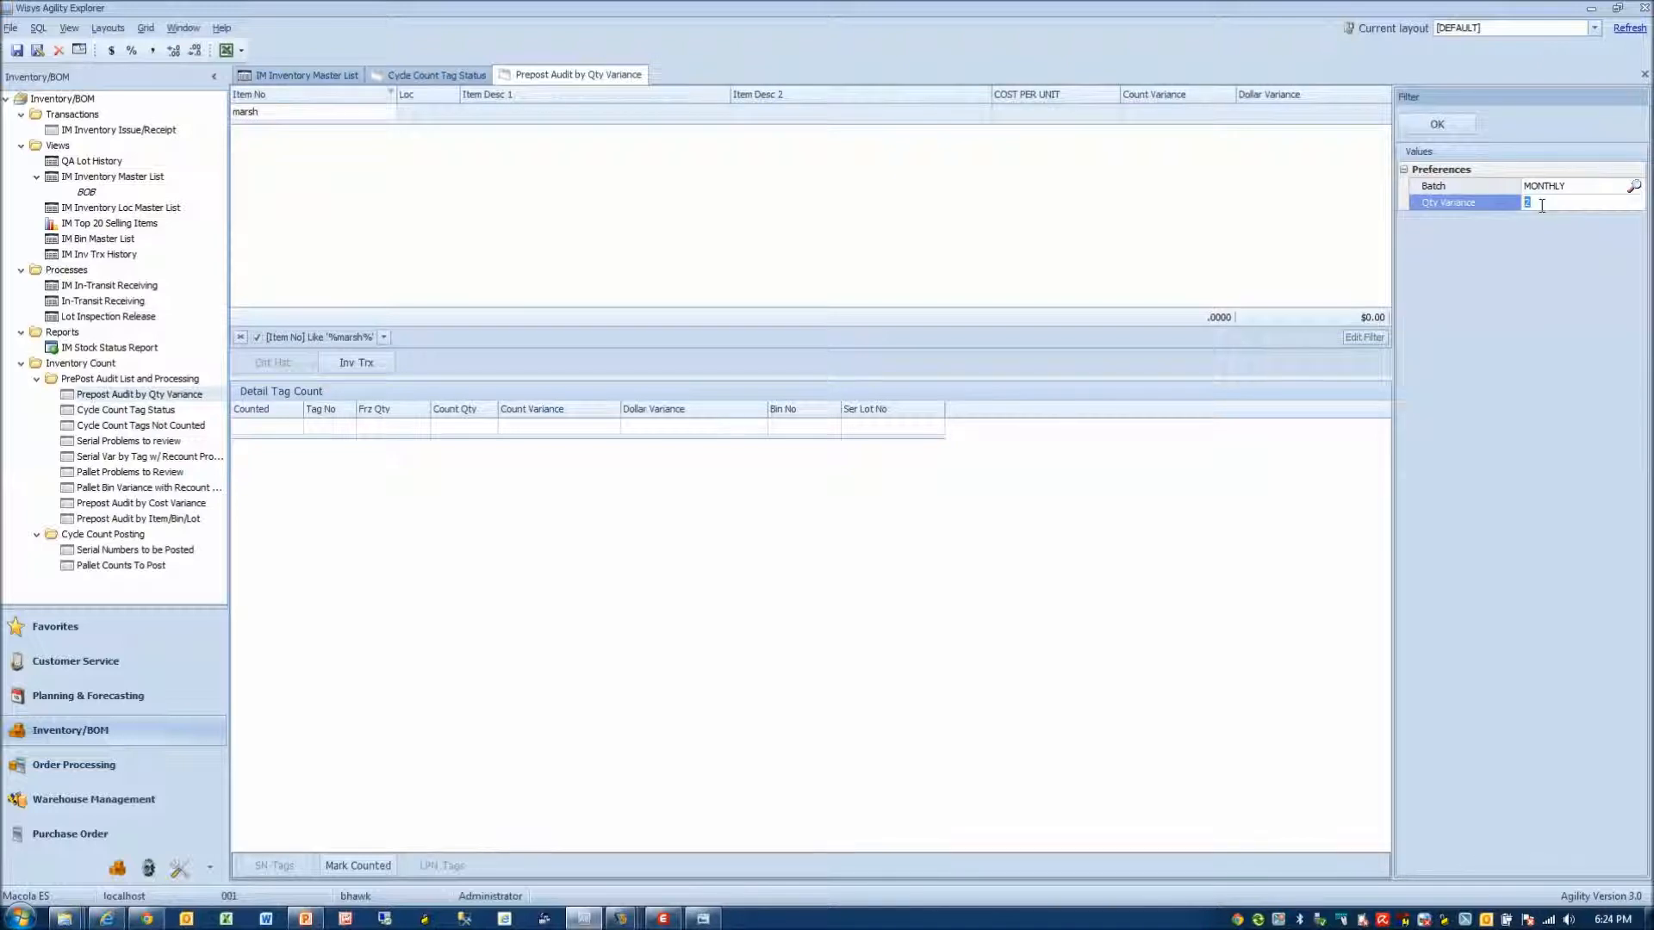
pyautogui.write('.5')
pyautogui.click(1437, 124)
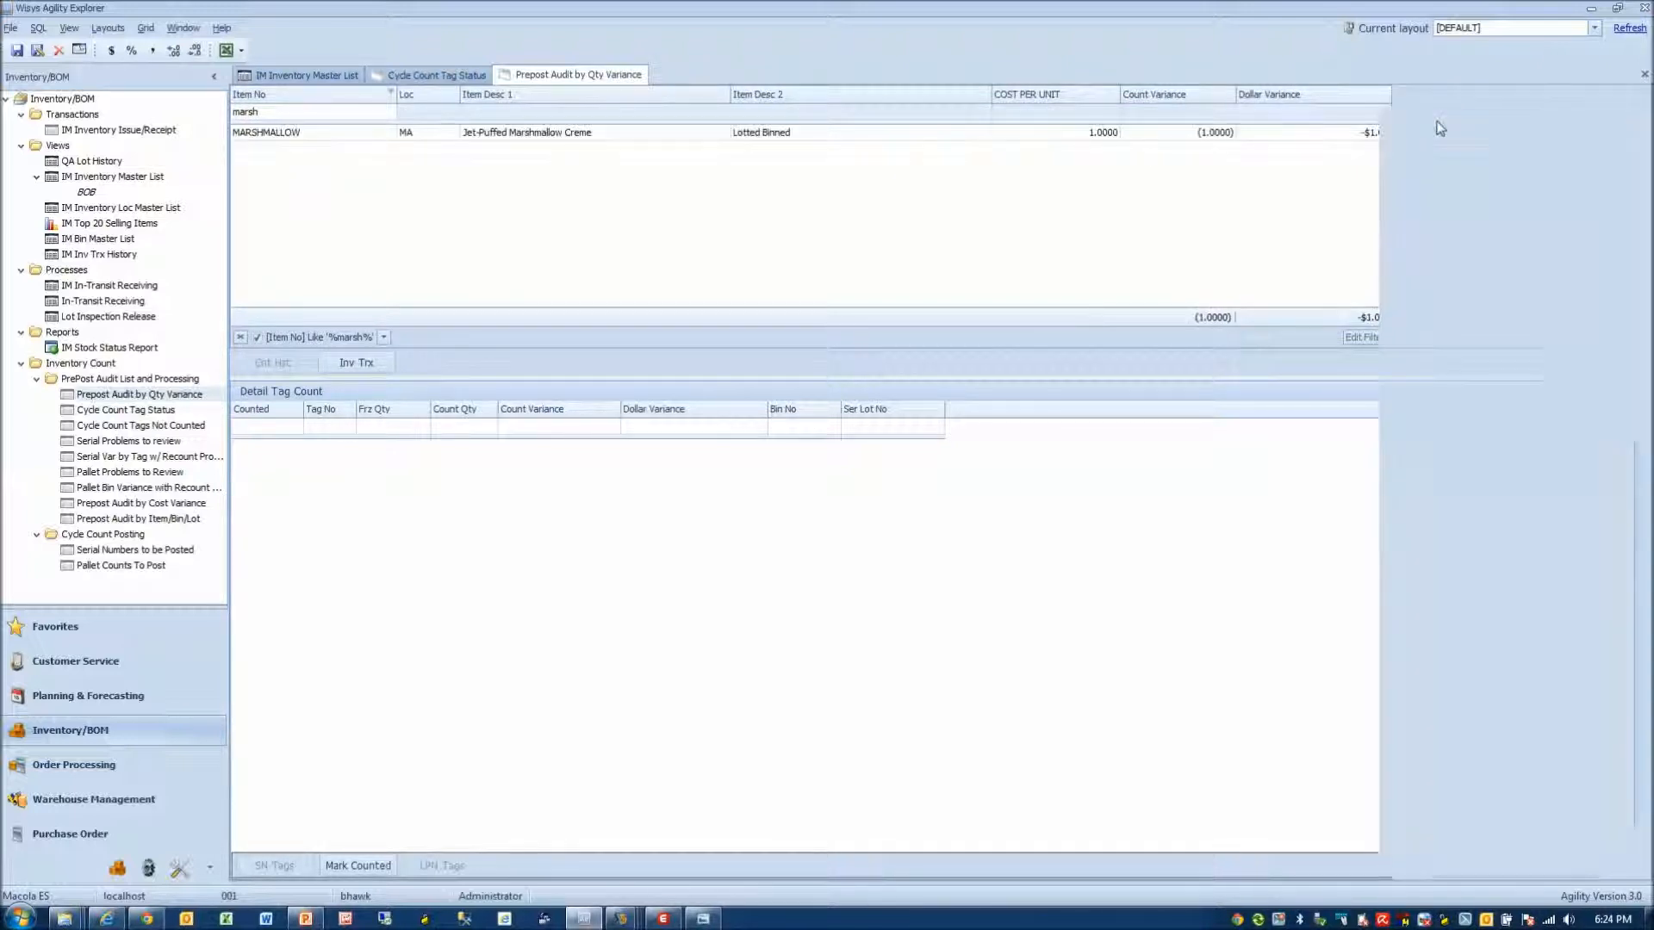